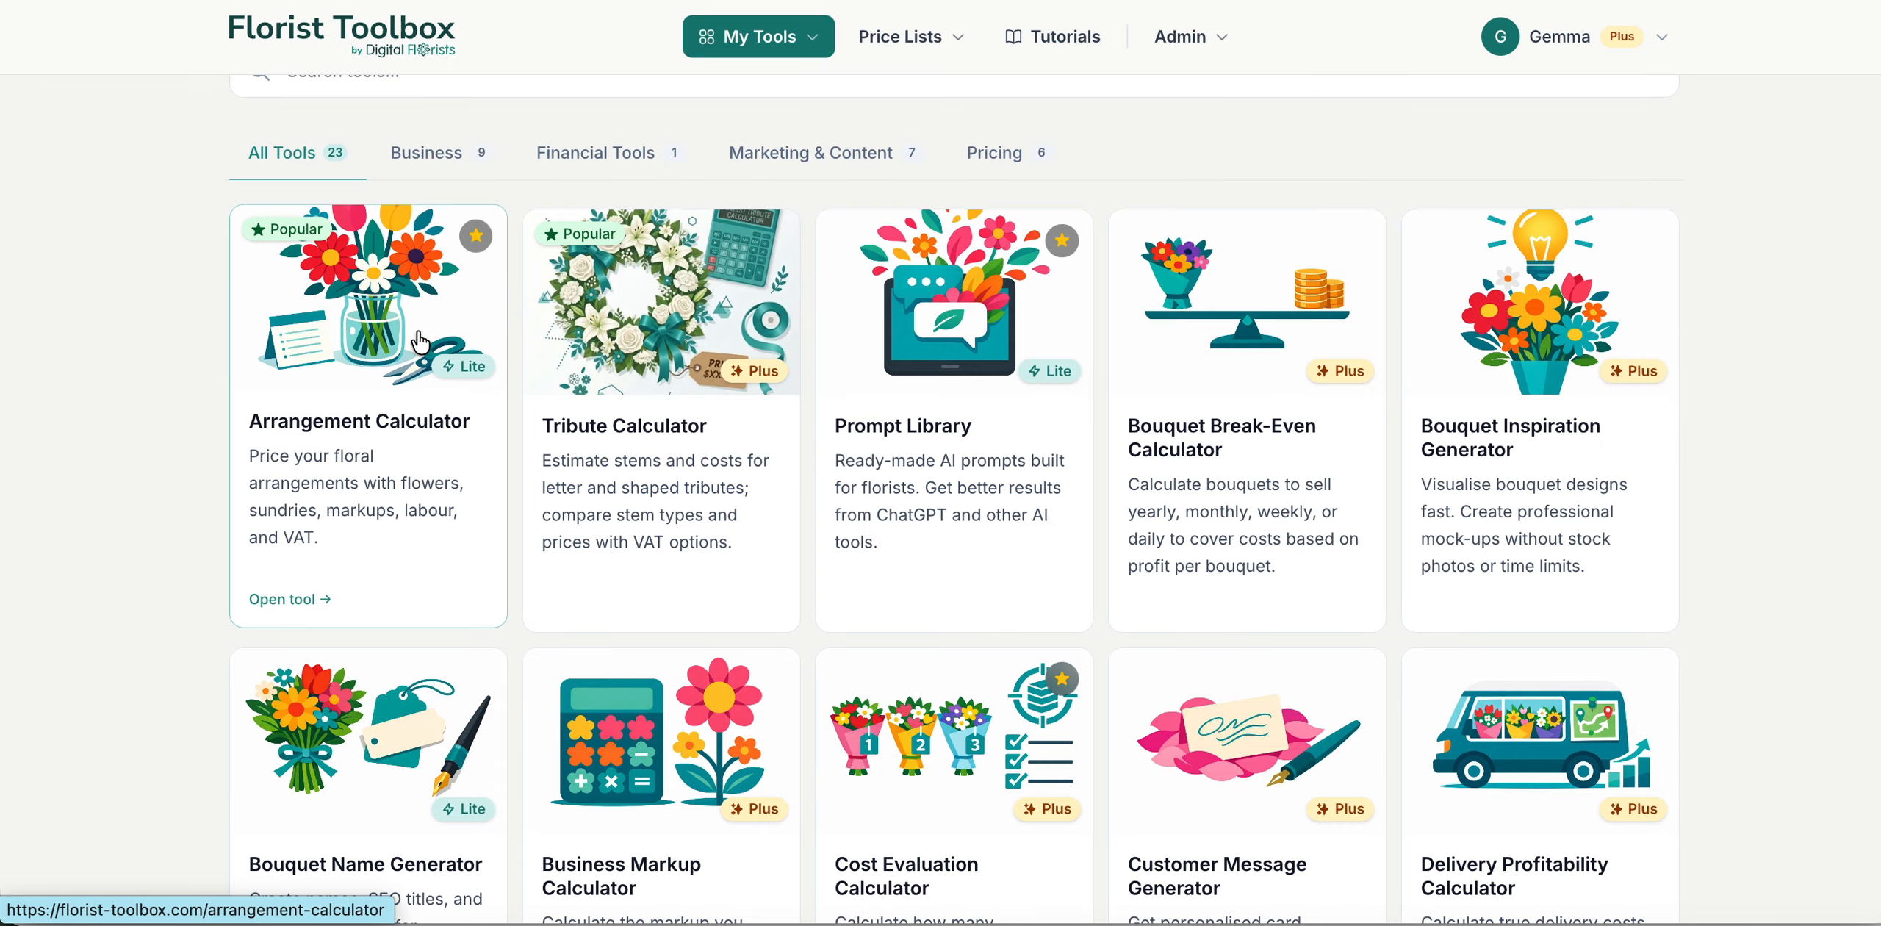
Step: Open the Arrangement Calculator and look over the labour cost, flowers and sundries sections in Quick mode
left_click(355, 381)
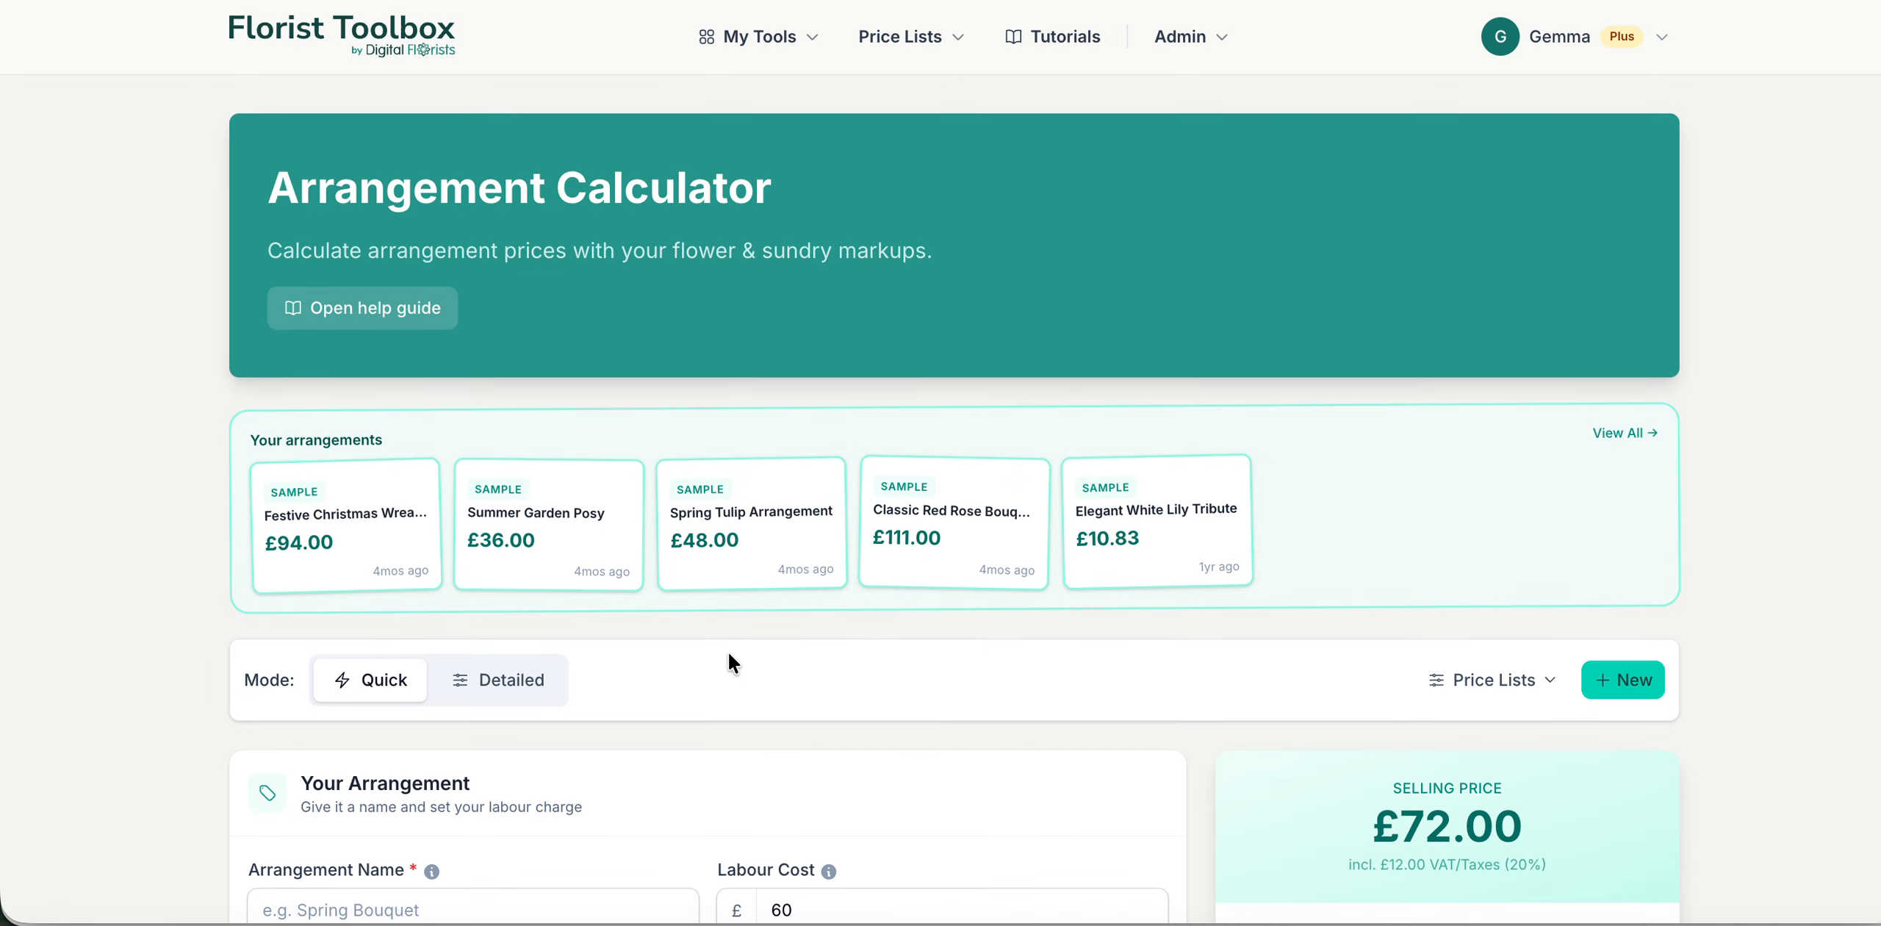
scroll(731, 650, "down", 5)
scroll(732, 645, "down", 5)
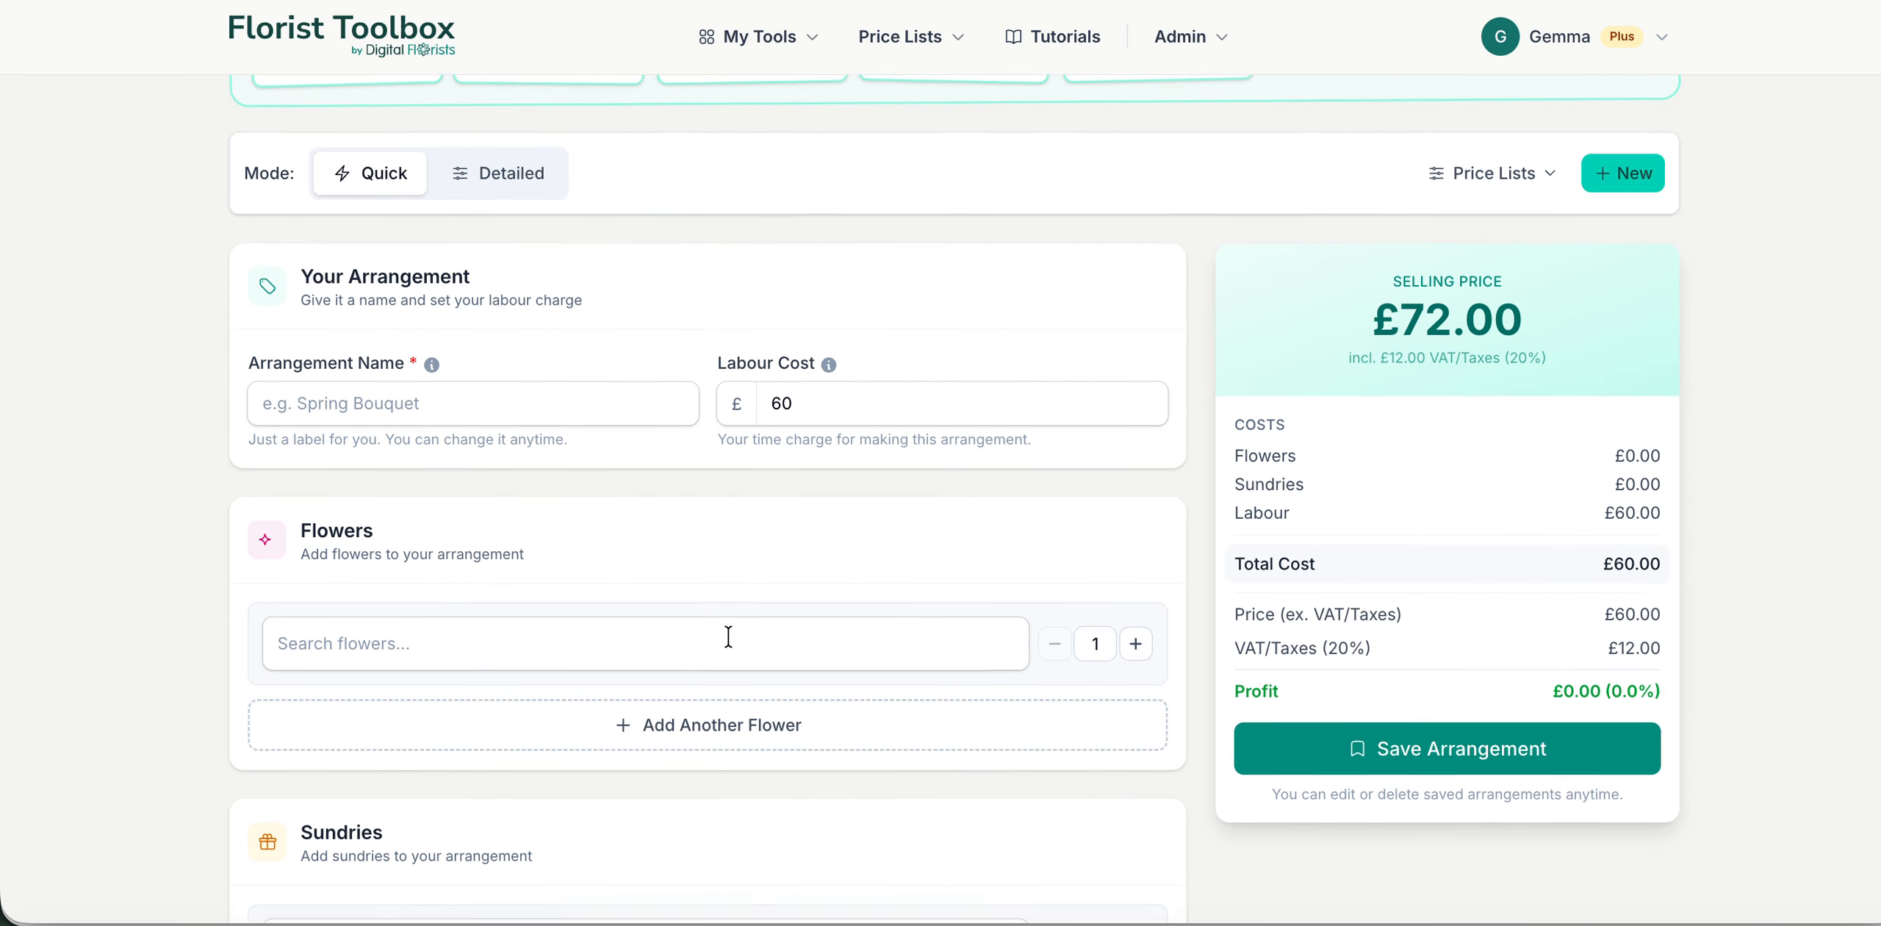
scroll(733, 645, "up", 4)
scroll(730, 638, "up", 1)
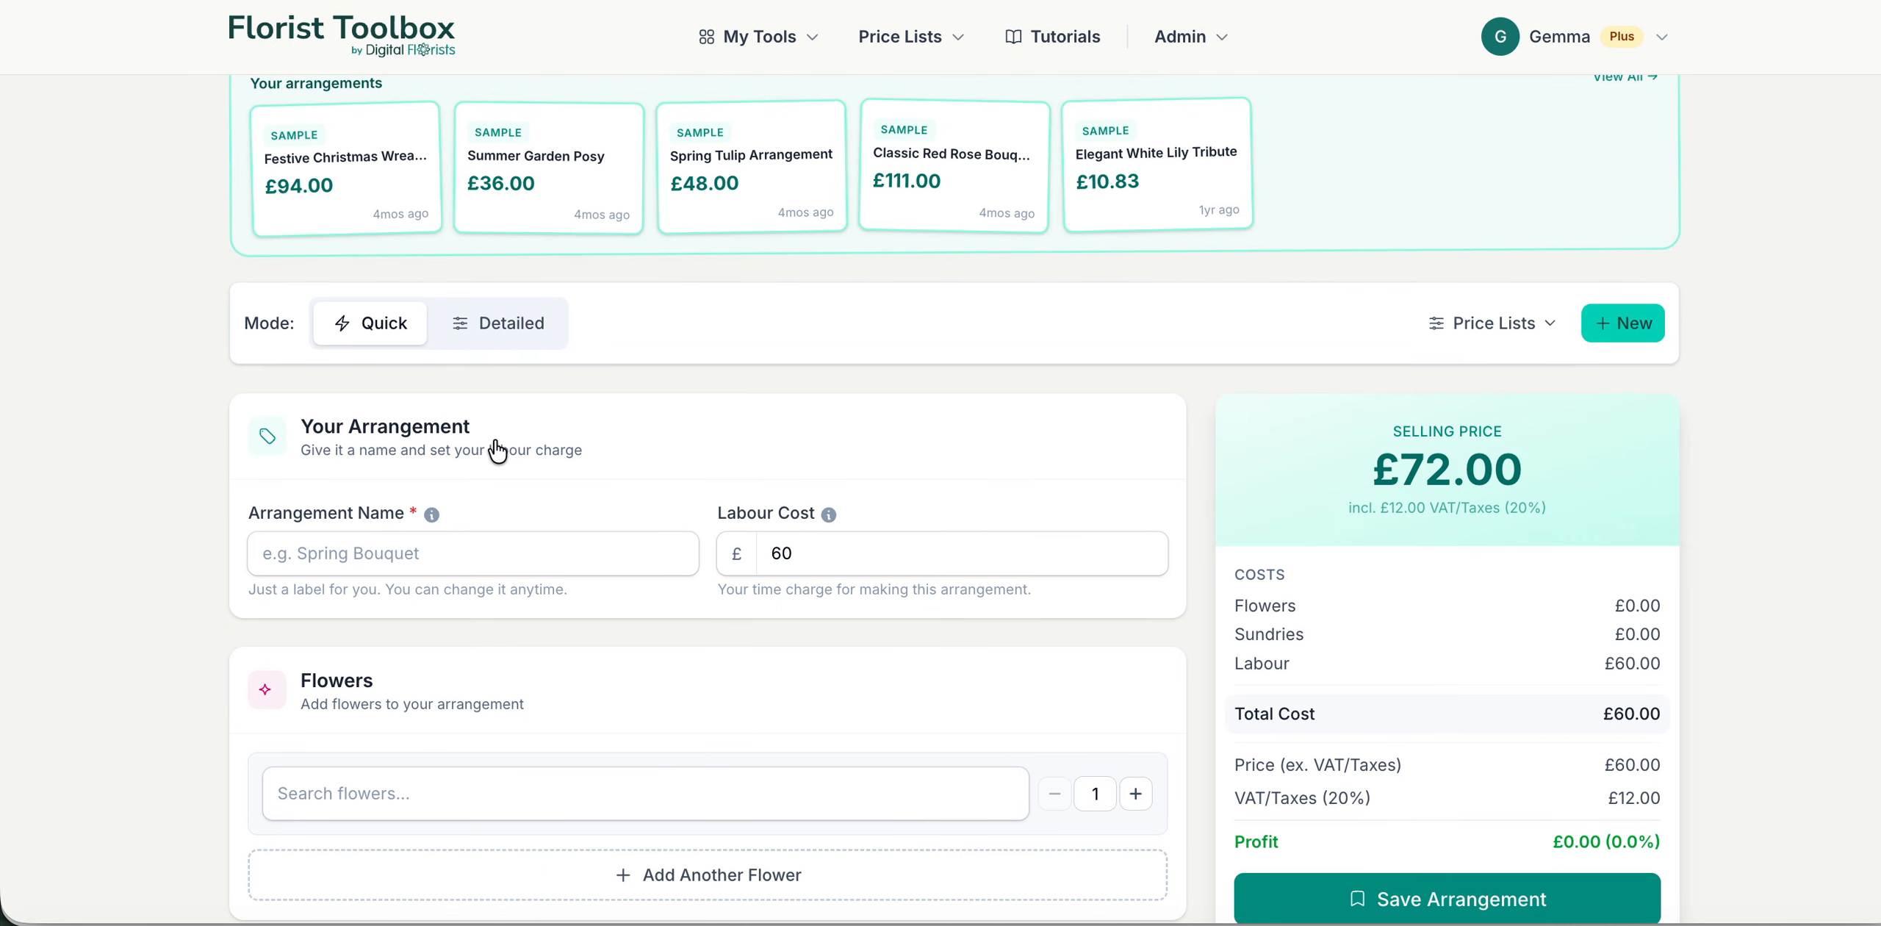
scroll(755, 388, "down", 2)
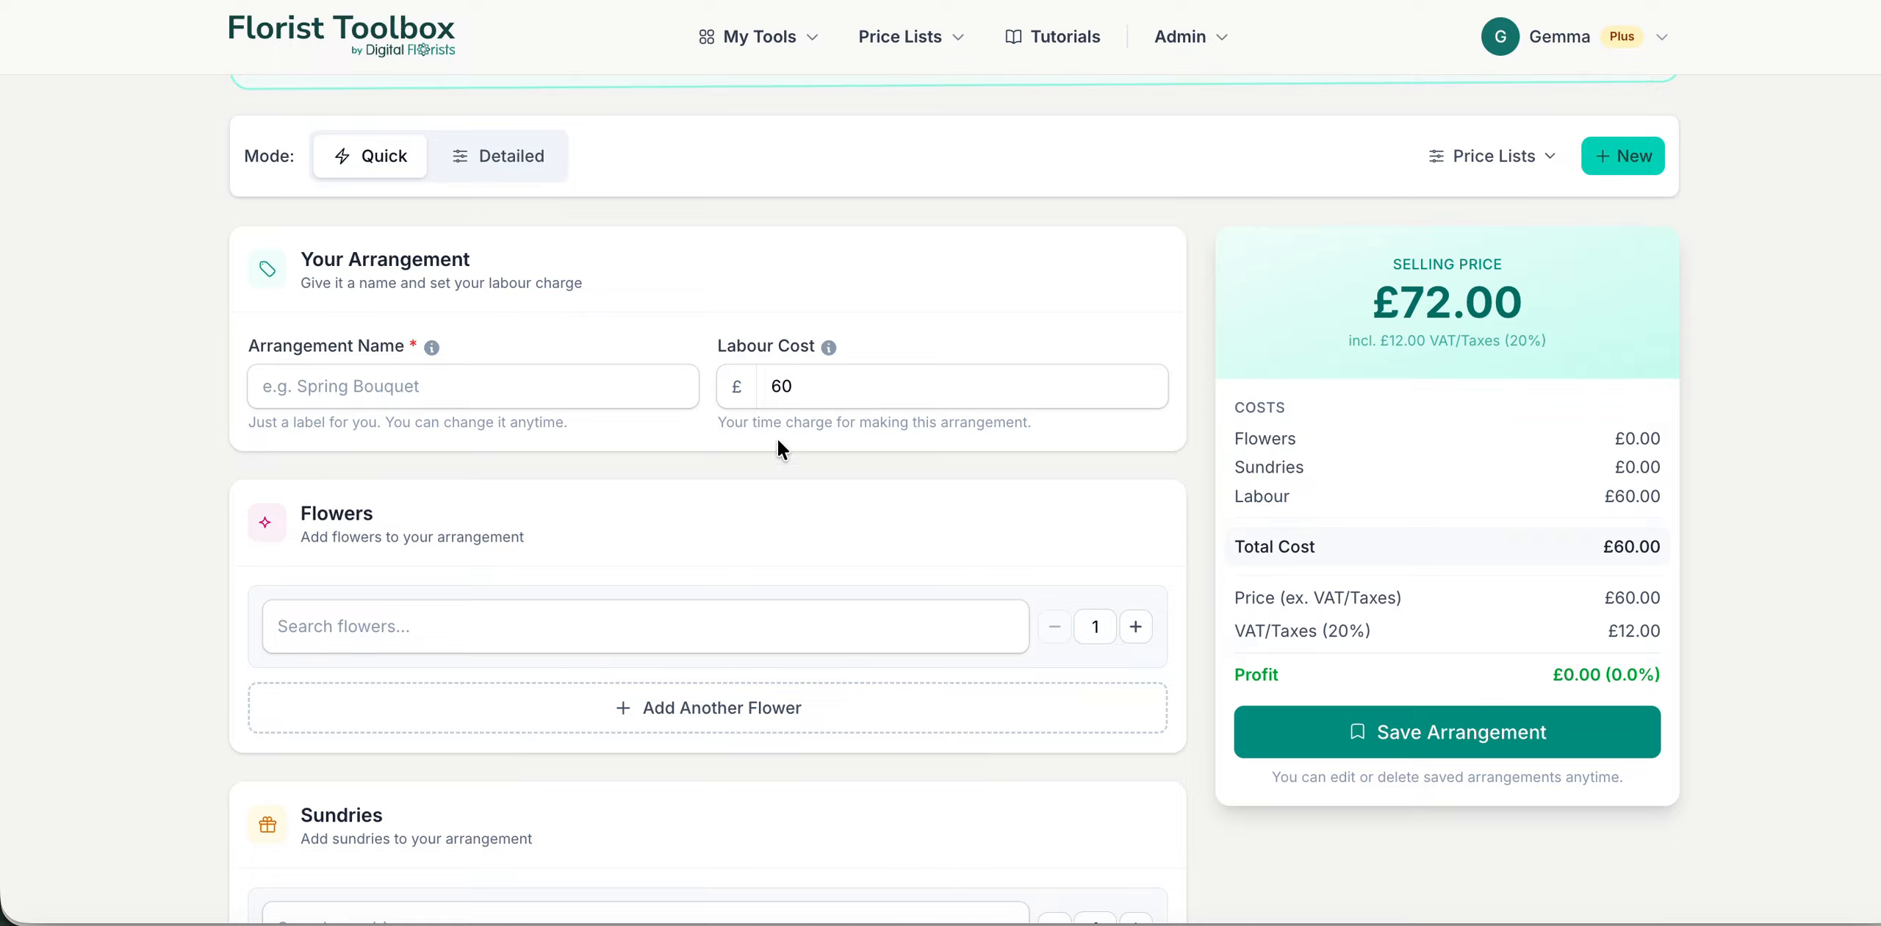
left_click(921, 387)
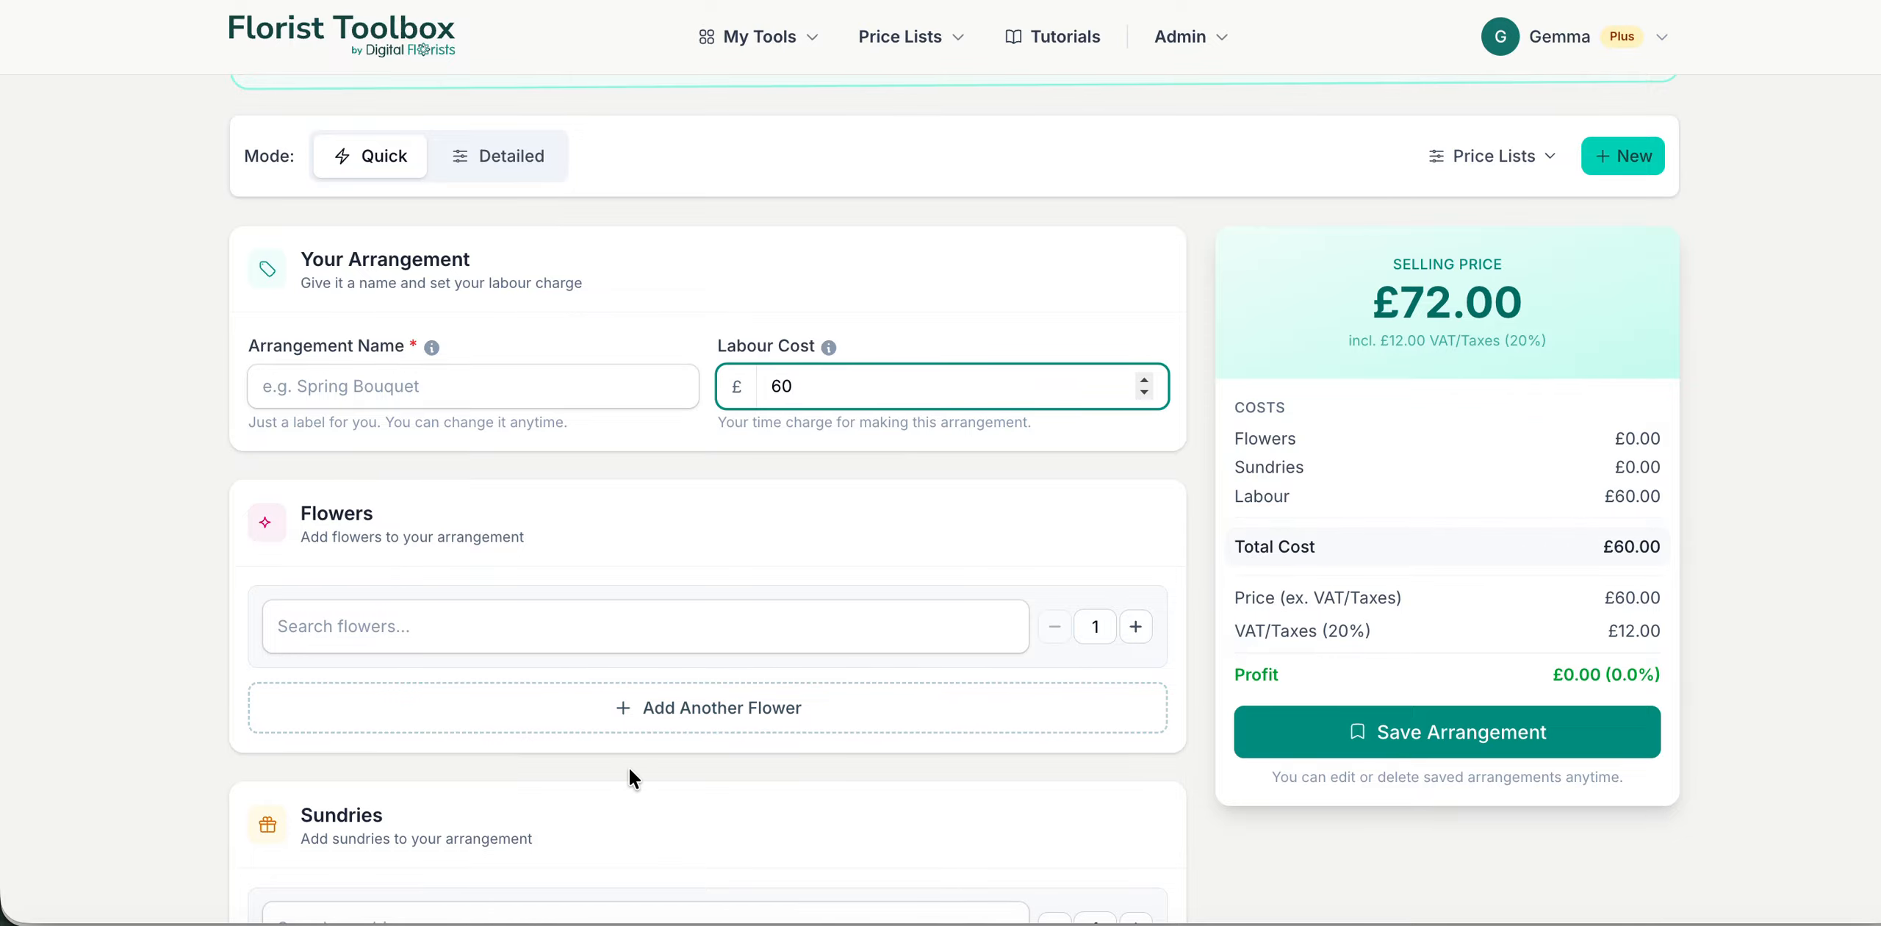
scroll(629, 767, "down", 3)
scroll(629, 767, "up", 2)
scroll(629, 767, "down", 4)
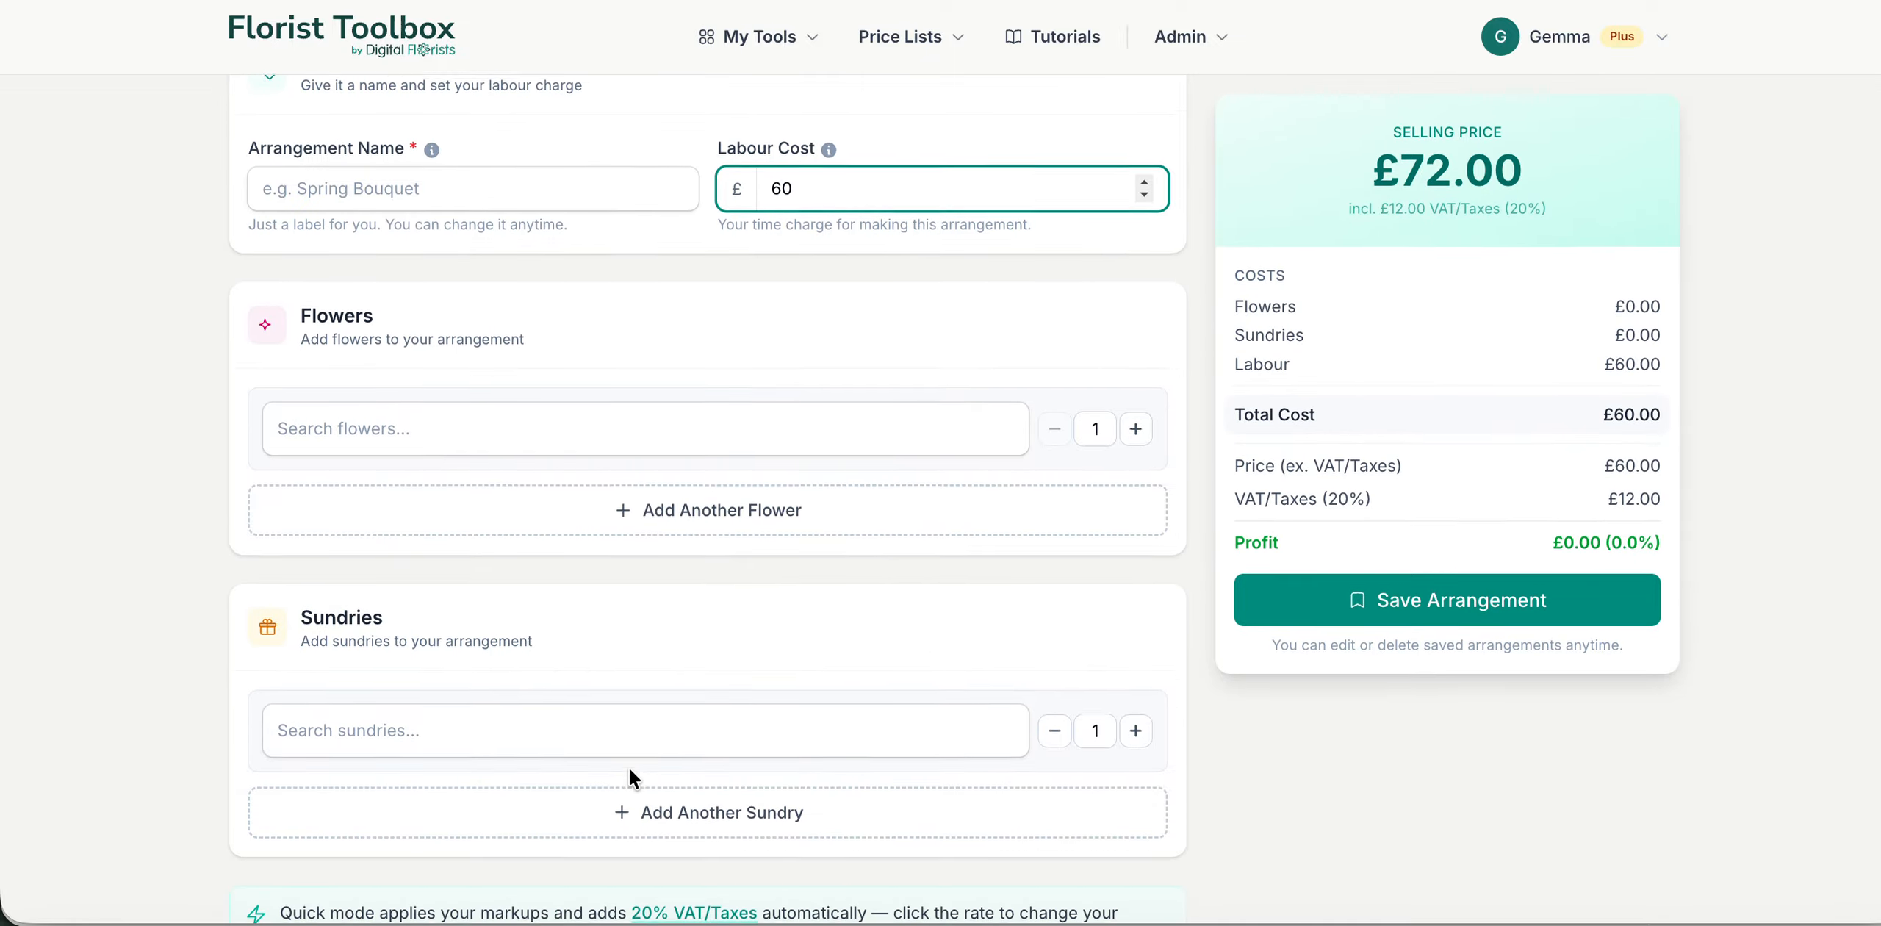
scroll(629, 767, "down", 2)
scroll(629, 757, "up", 3)
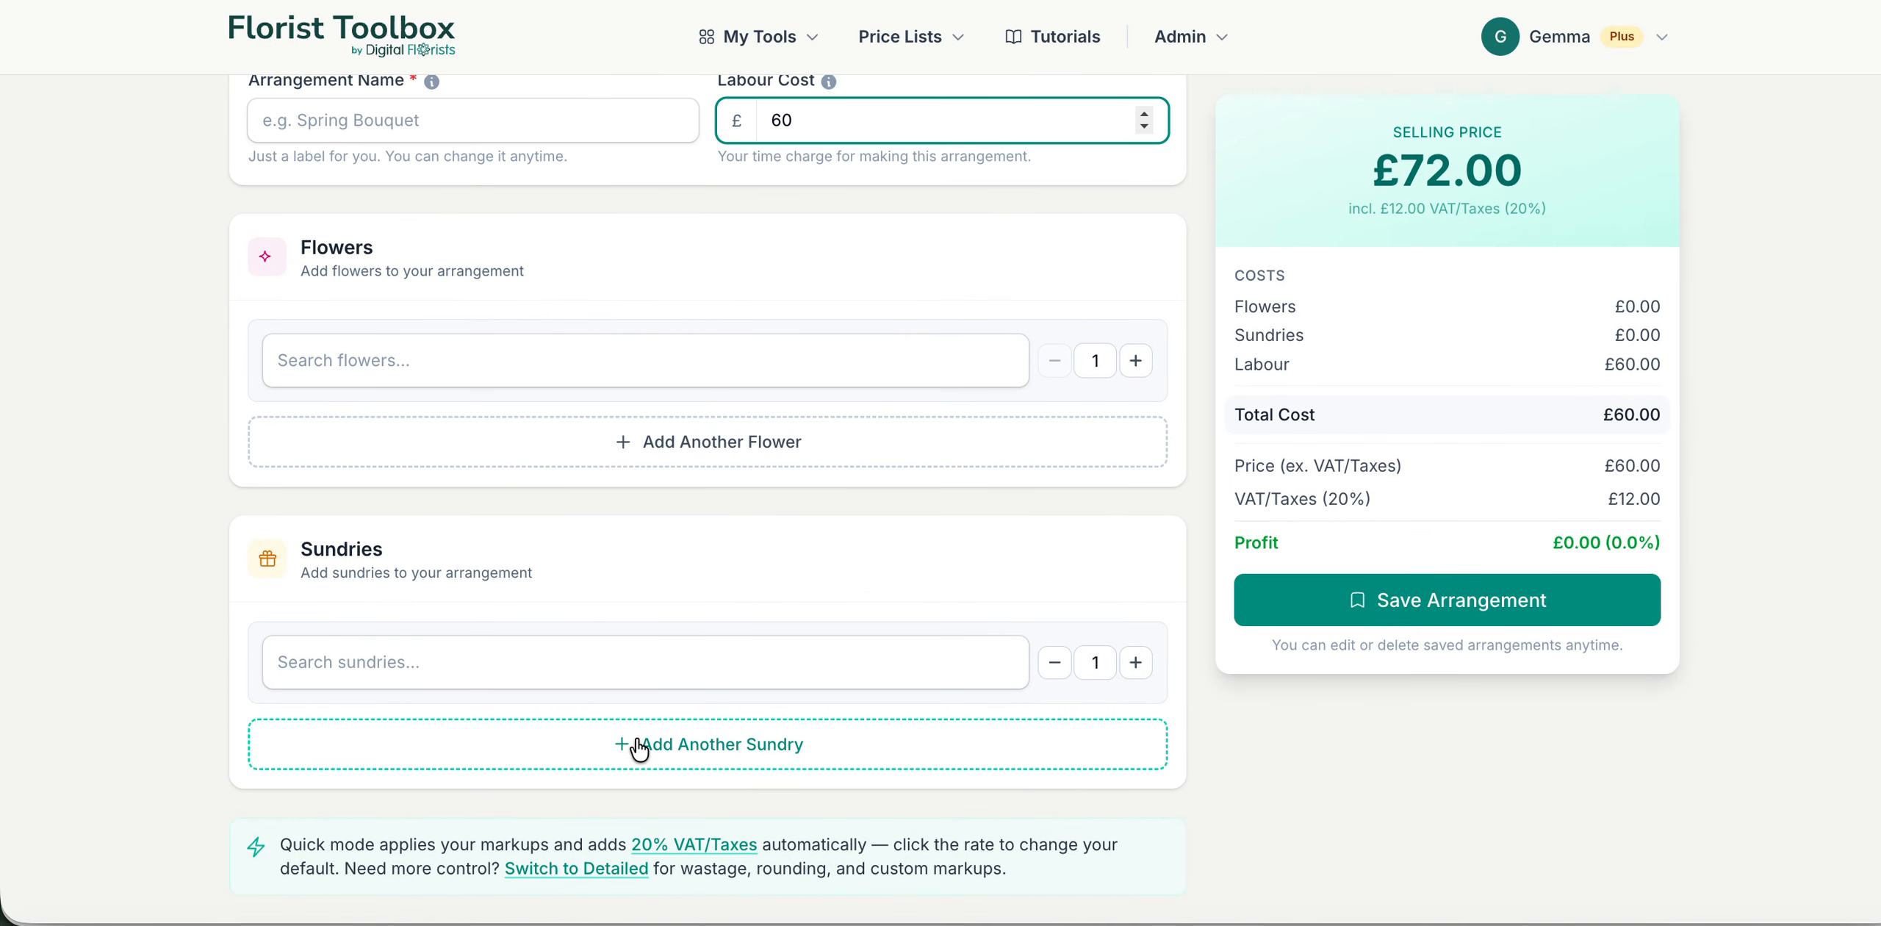
Step: Examine the list of available flowers, the sundries section and the VAT note of the Quick mode form
left_click(765, 370)
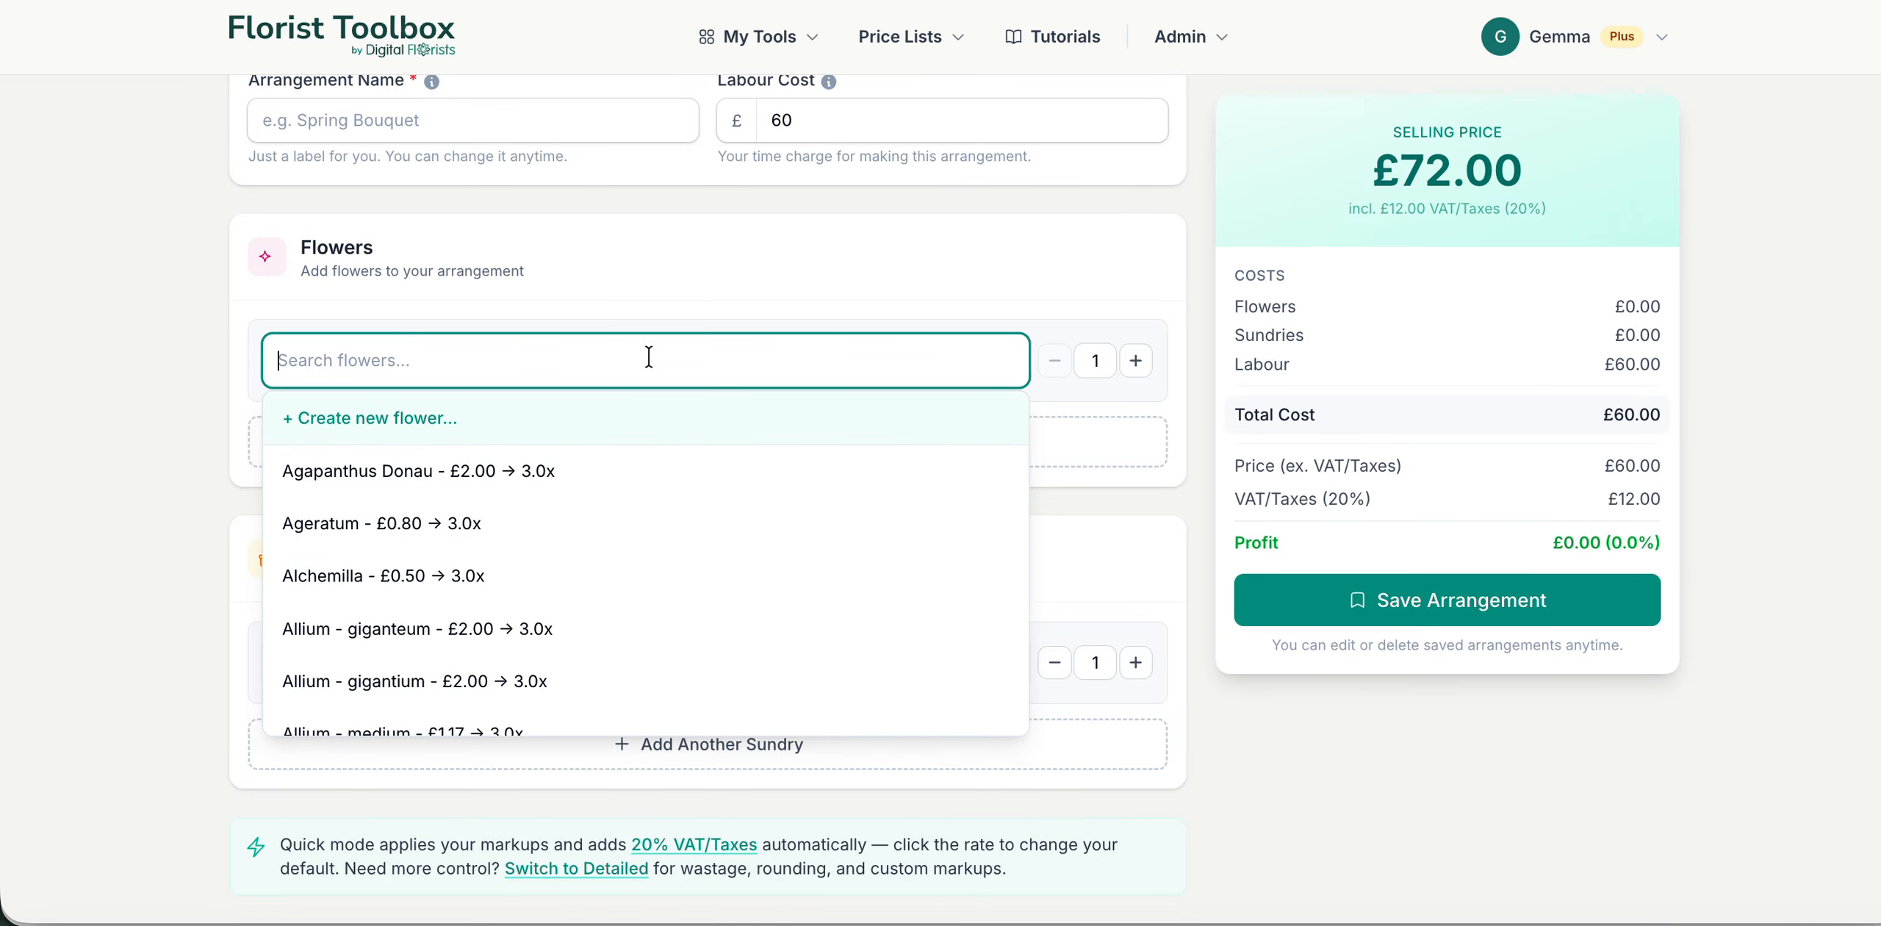
left_click(838, 279)
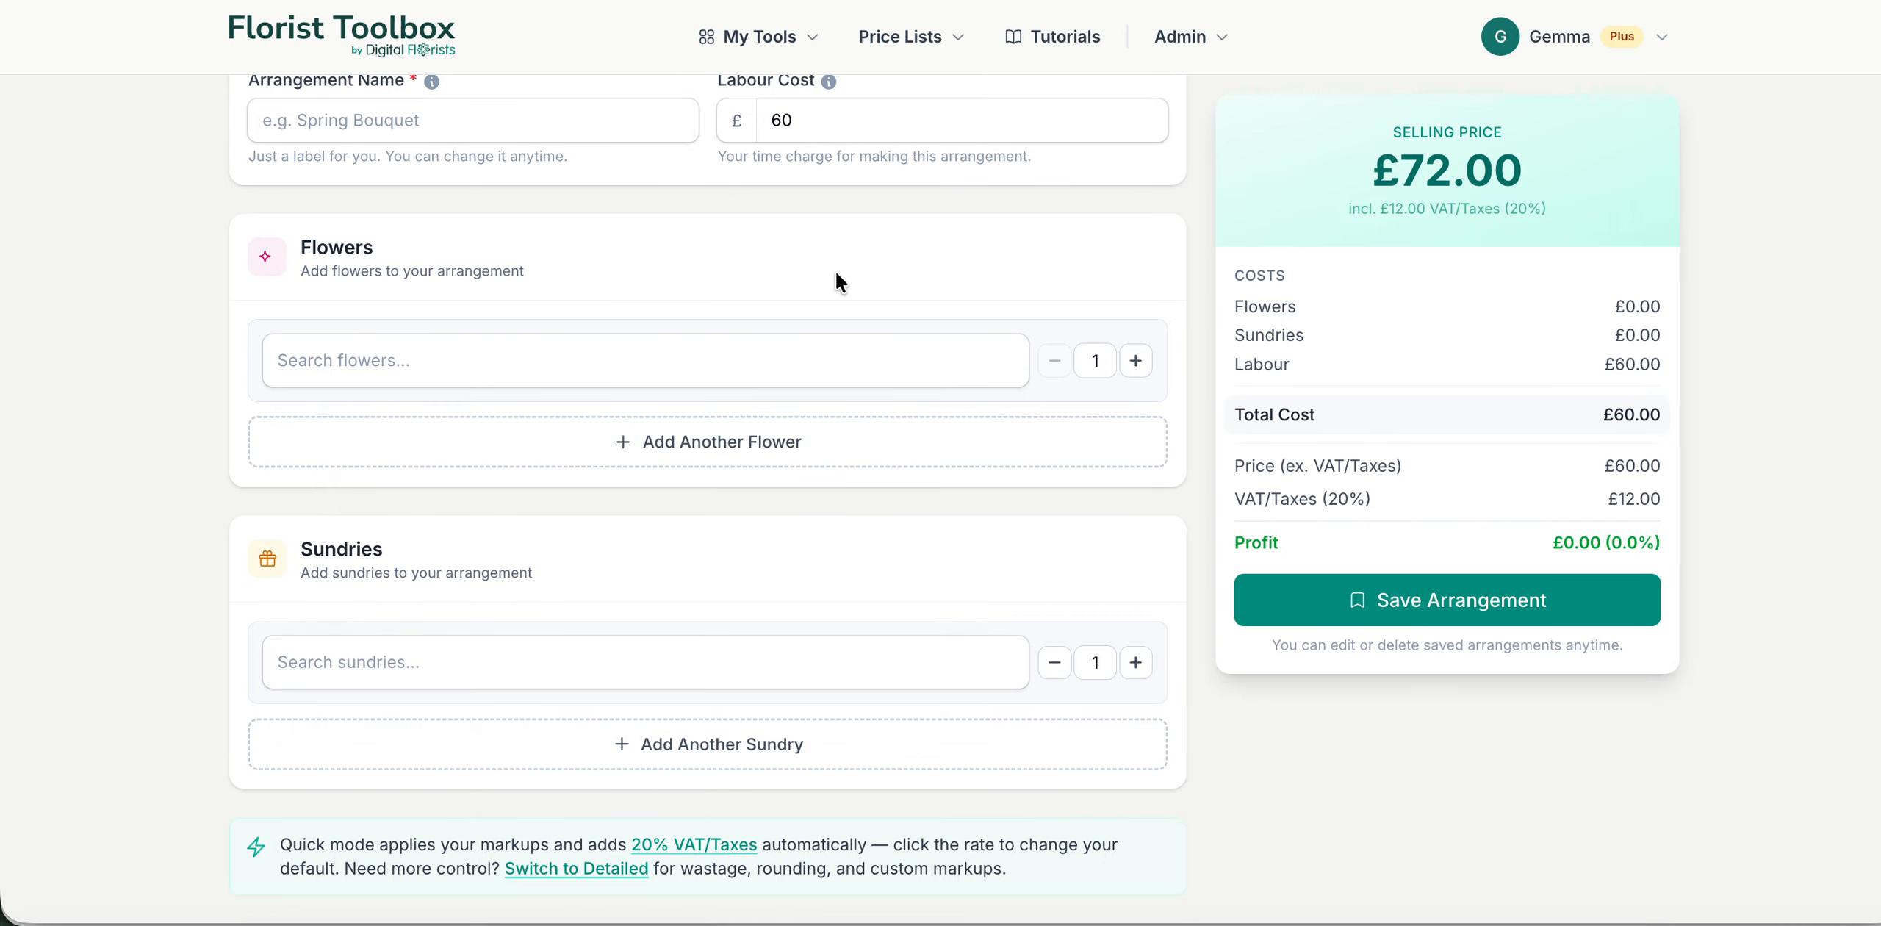
left_click(767, 361)
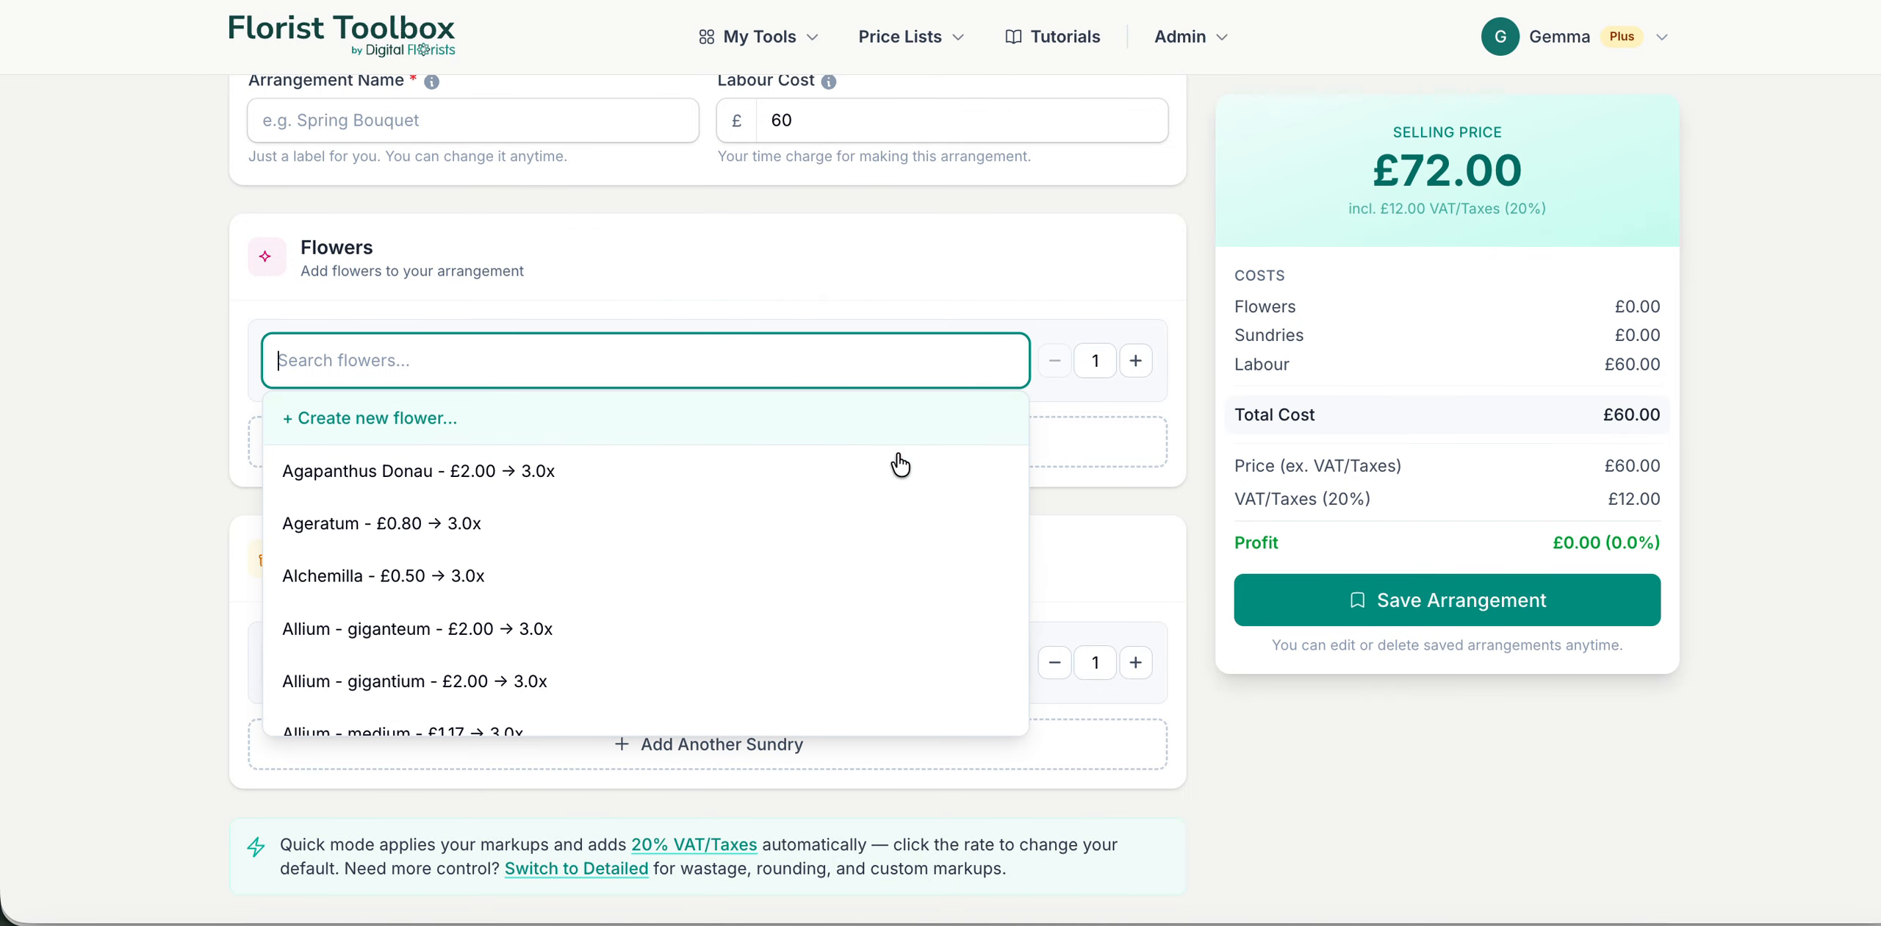
left_click(1026, 250)
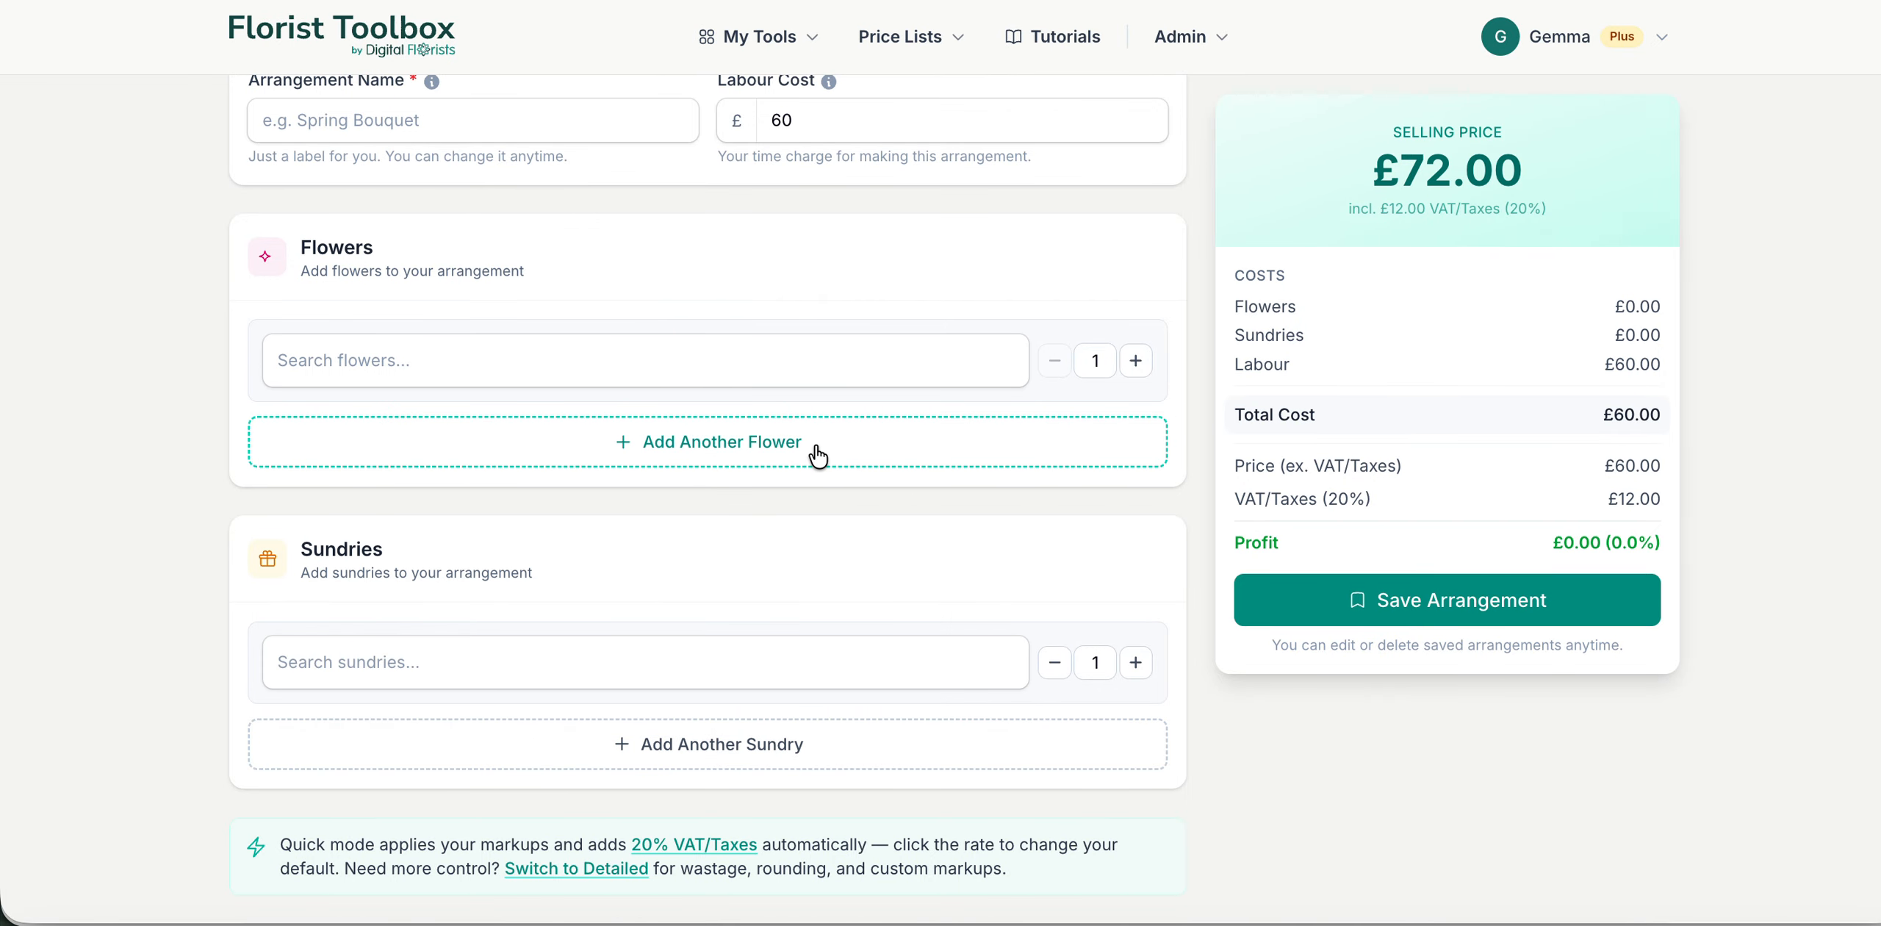
scroll(805, 558, "down", 2)
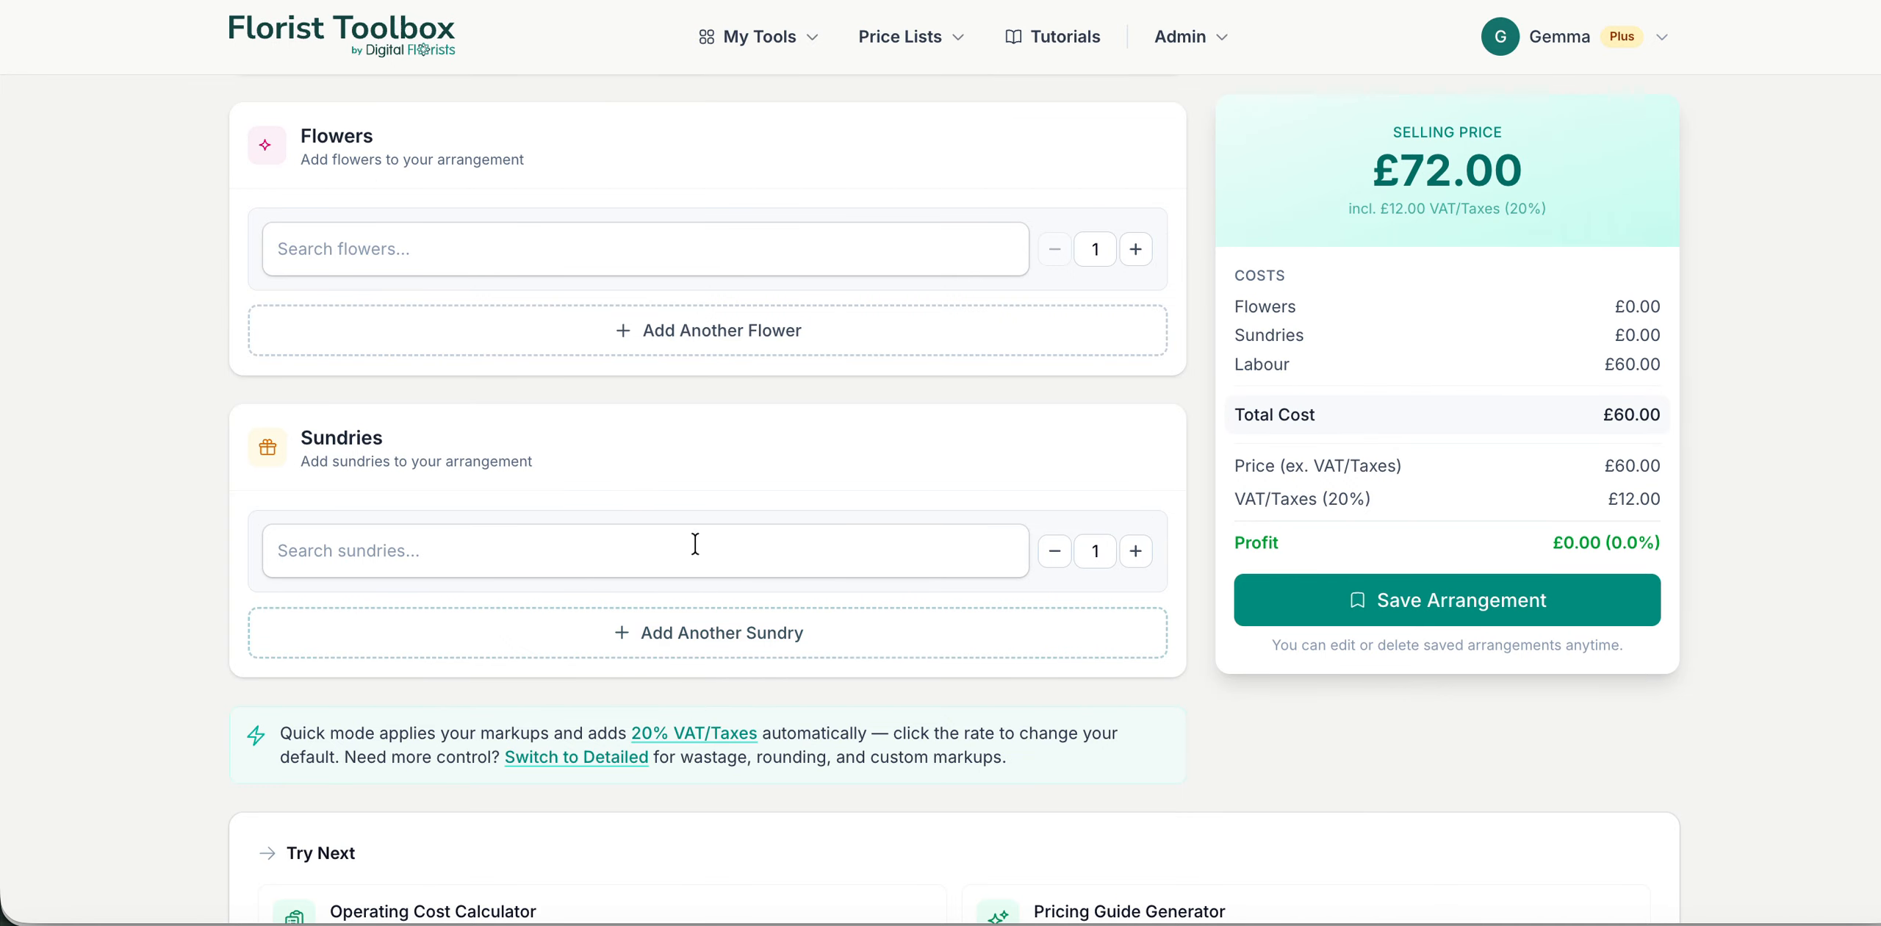
scroll(769, 551, "down", 2)
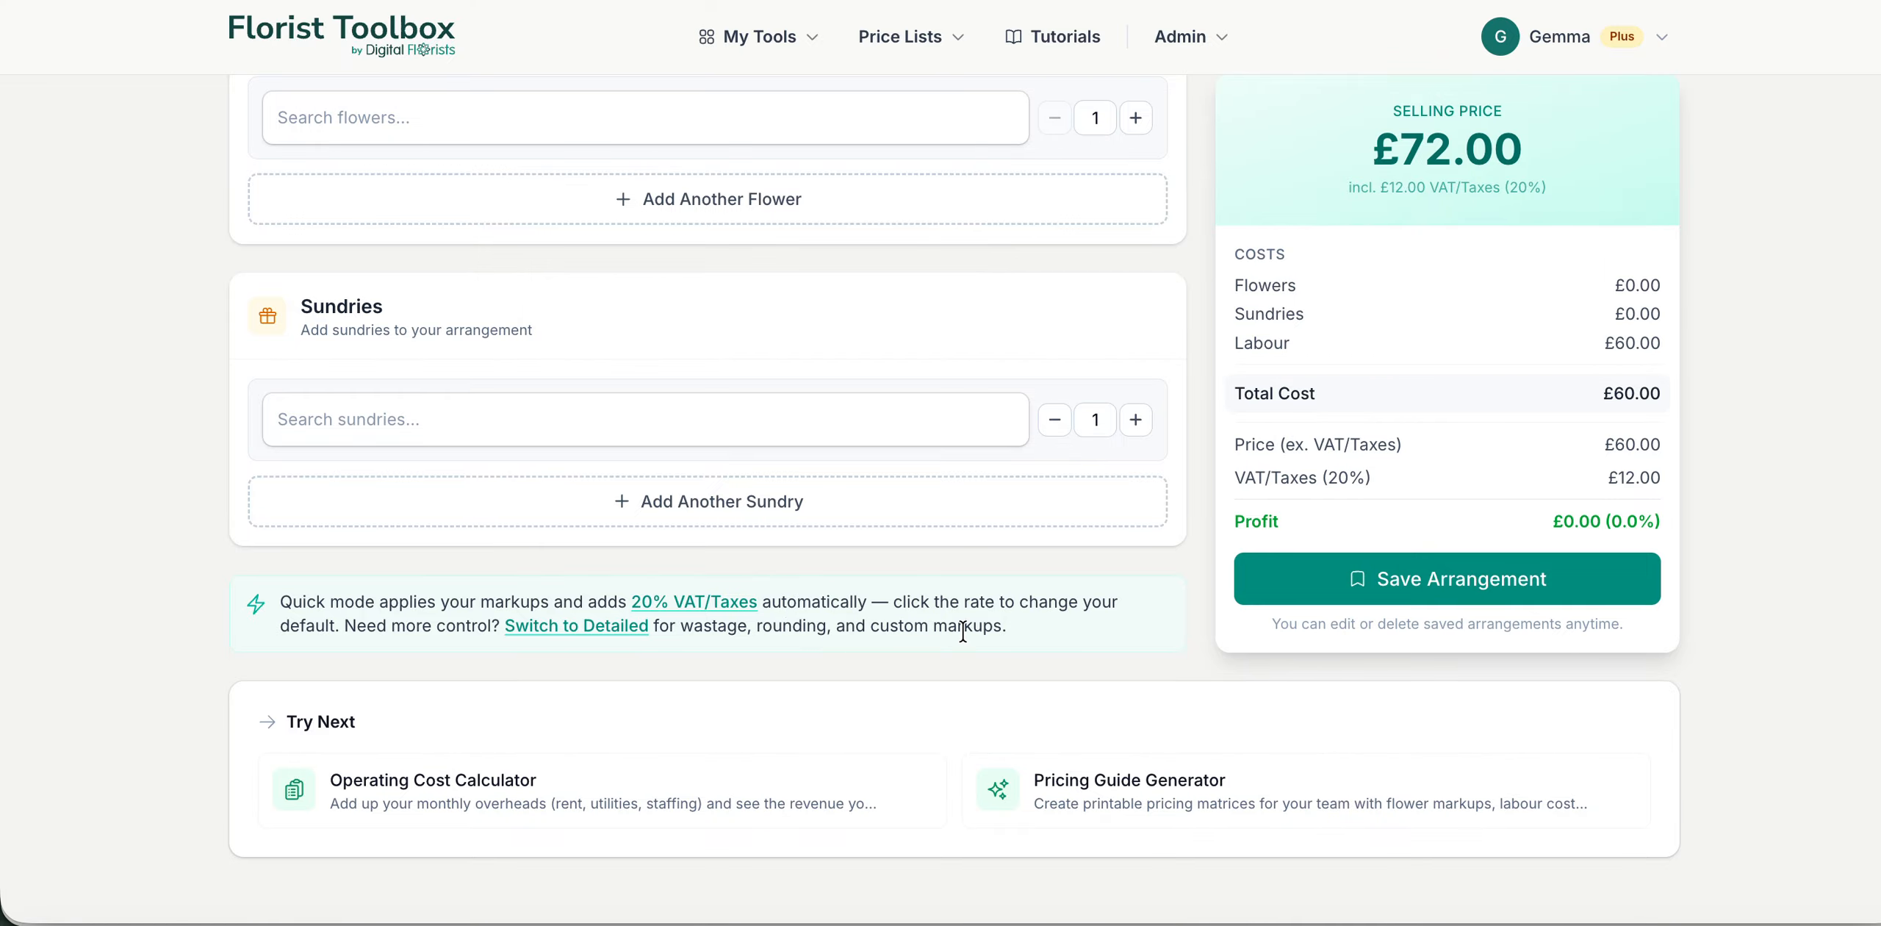
scroll(963, 631, "up", 8)
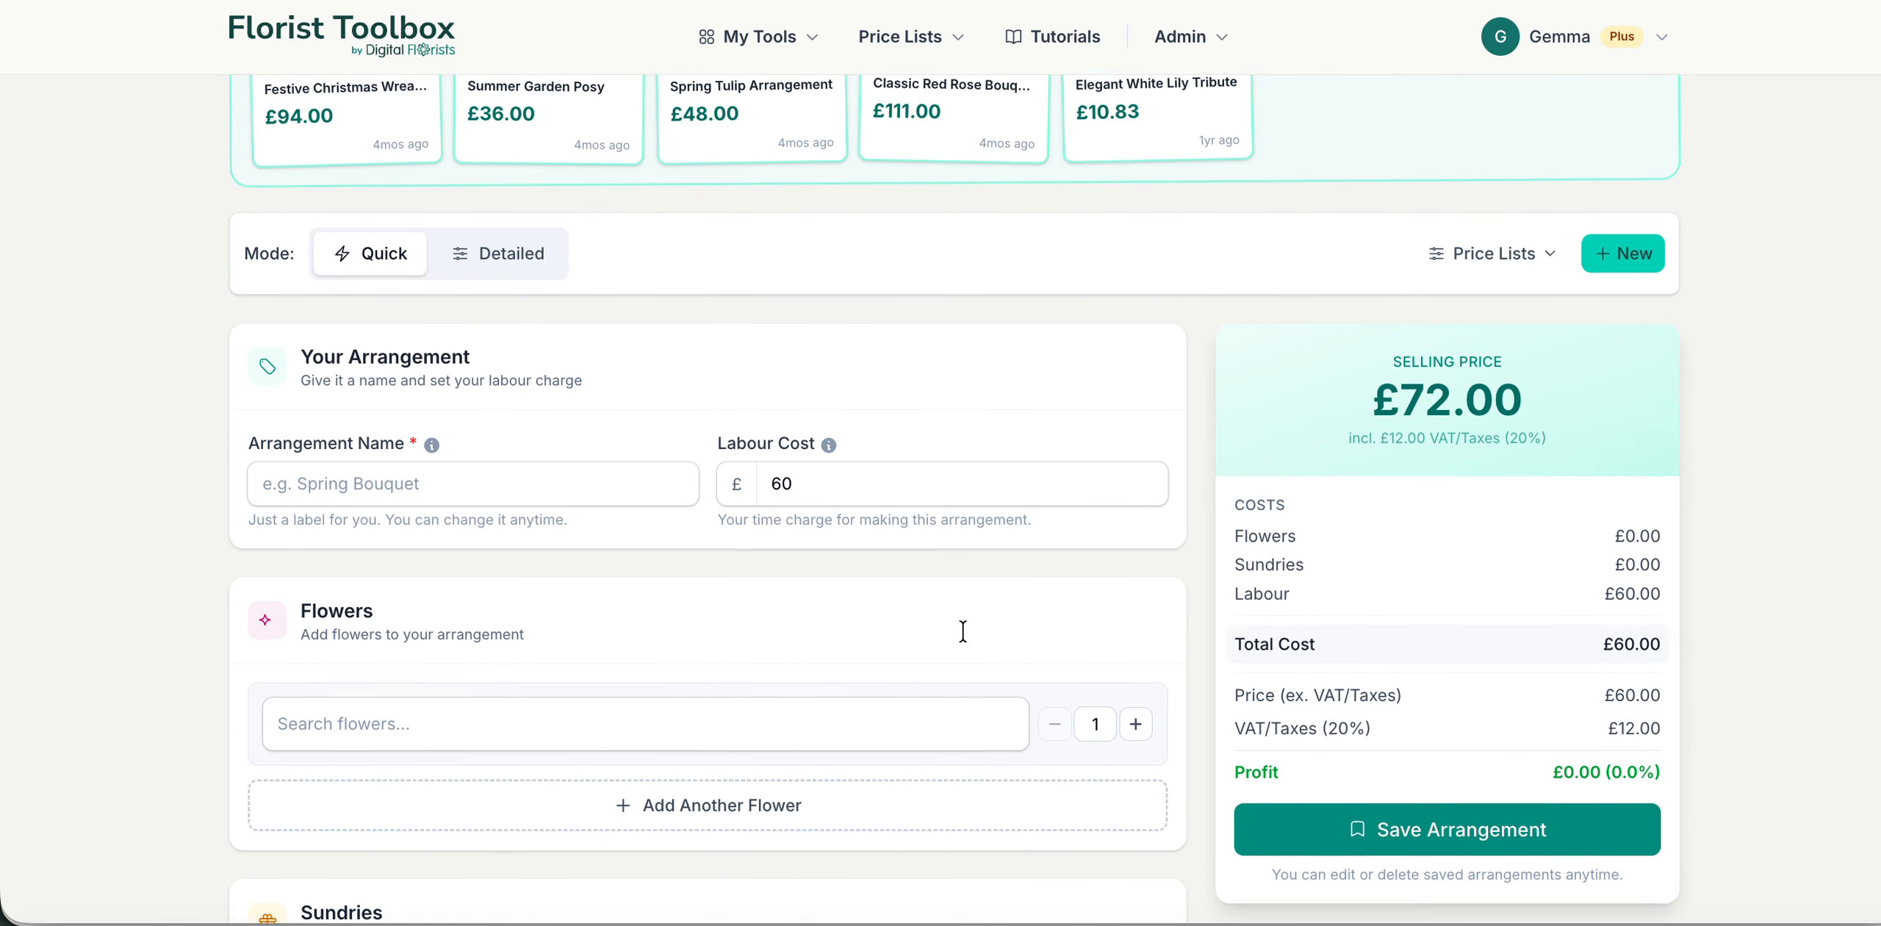
scroll(962, 632, "up", 2)
scroll(912, 500, "down", 2)
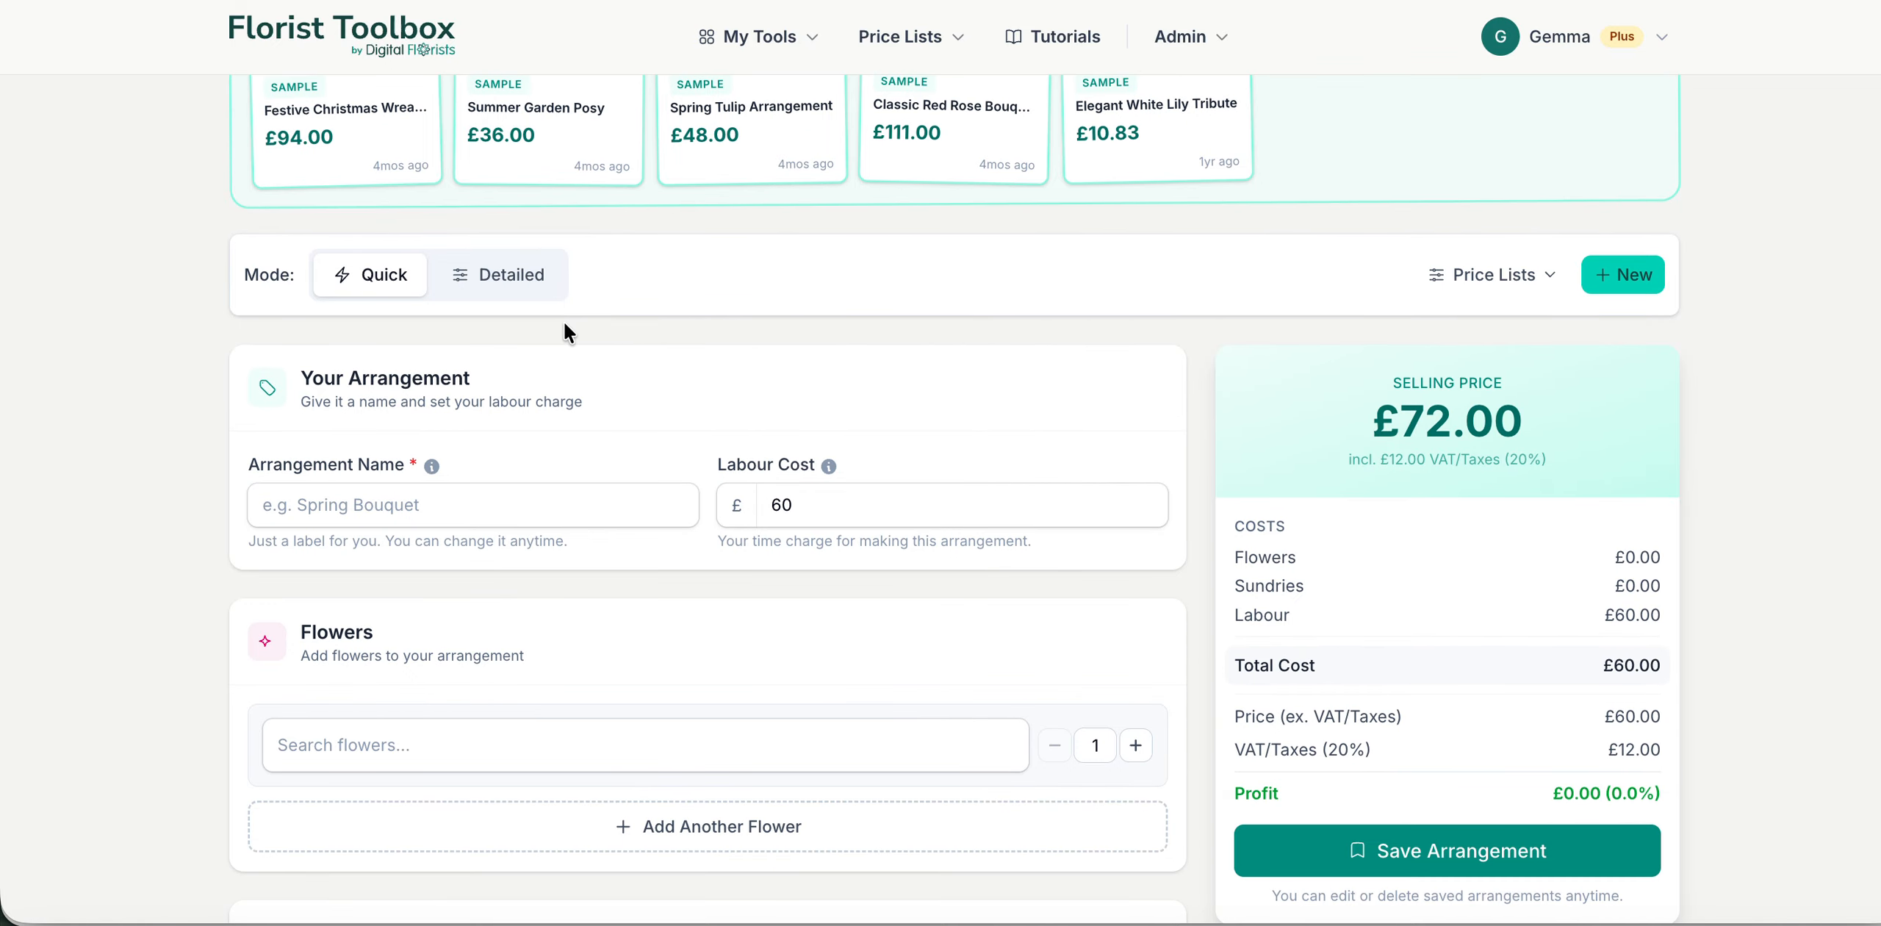
Step: Switch the calculator to Detailed mode and look over its additional pricing options
left_click(533, 286)
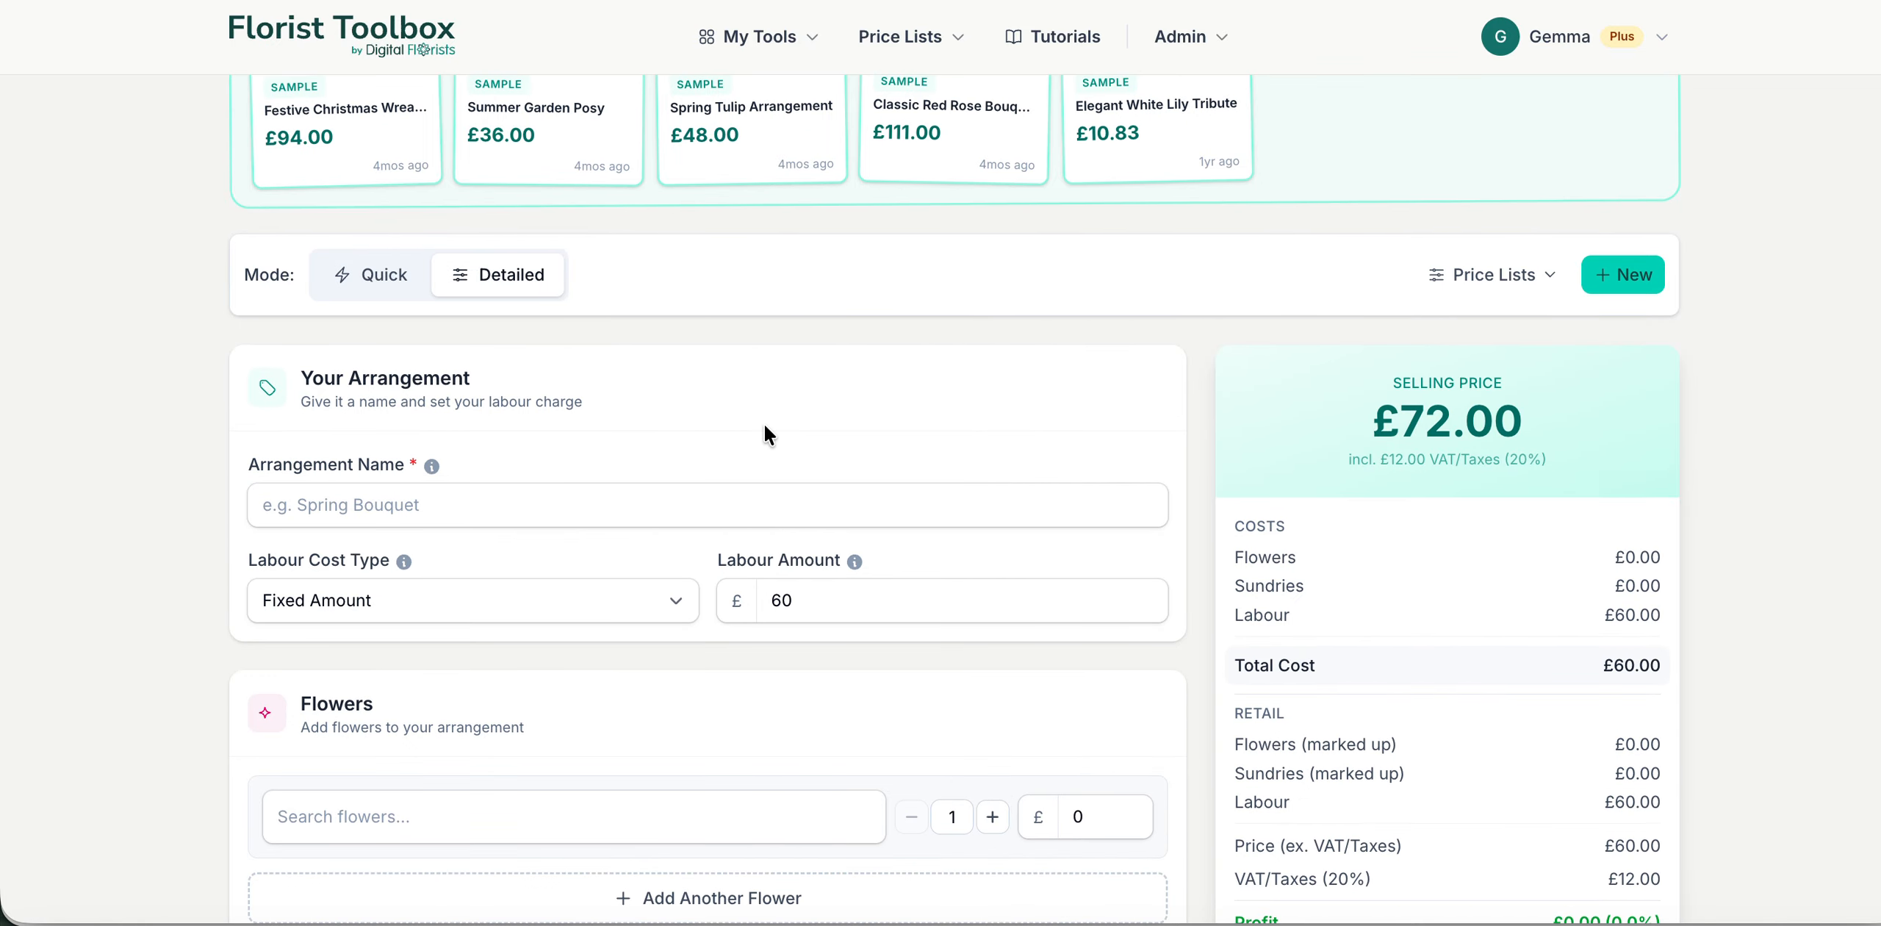
scroll(764, 434, "down", 7)
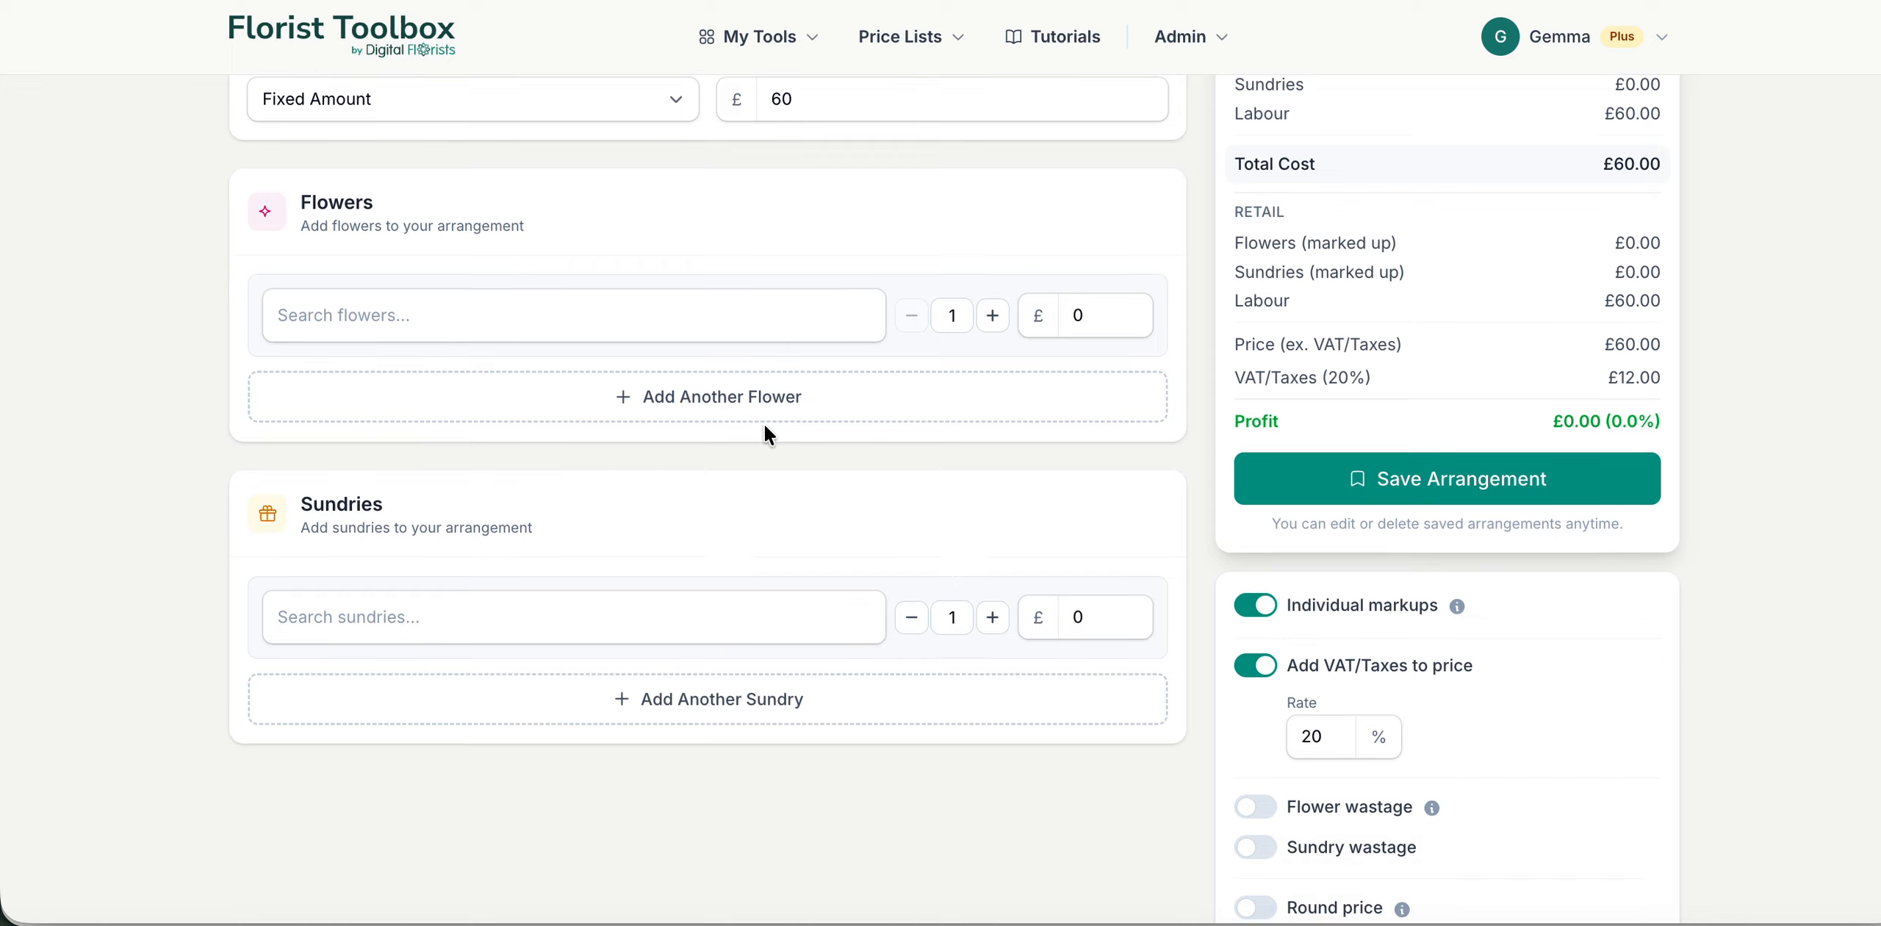
scroll(764, 426, "down", 4)
scroll(778, 415, "up", 14)
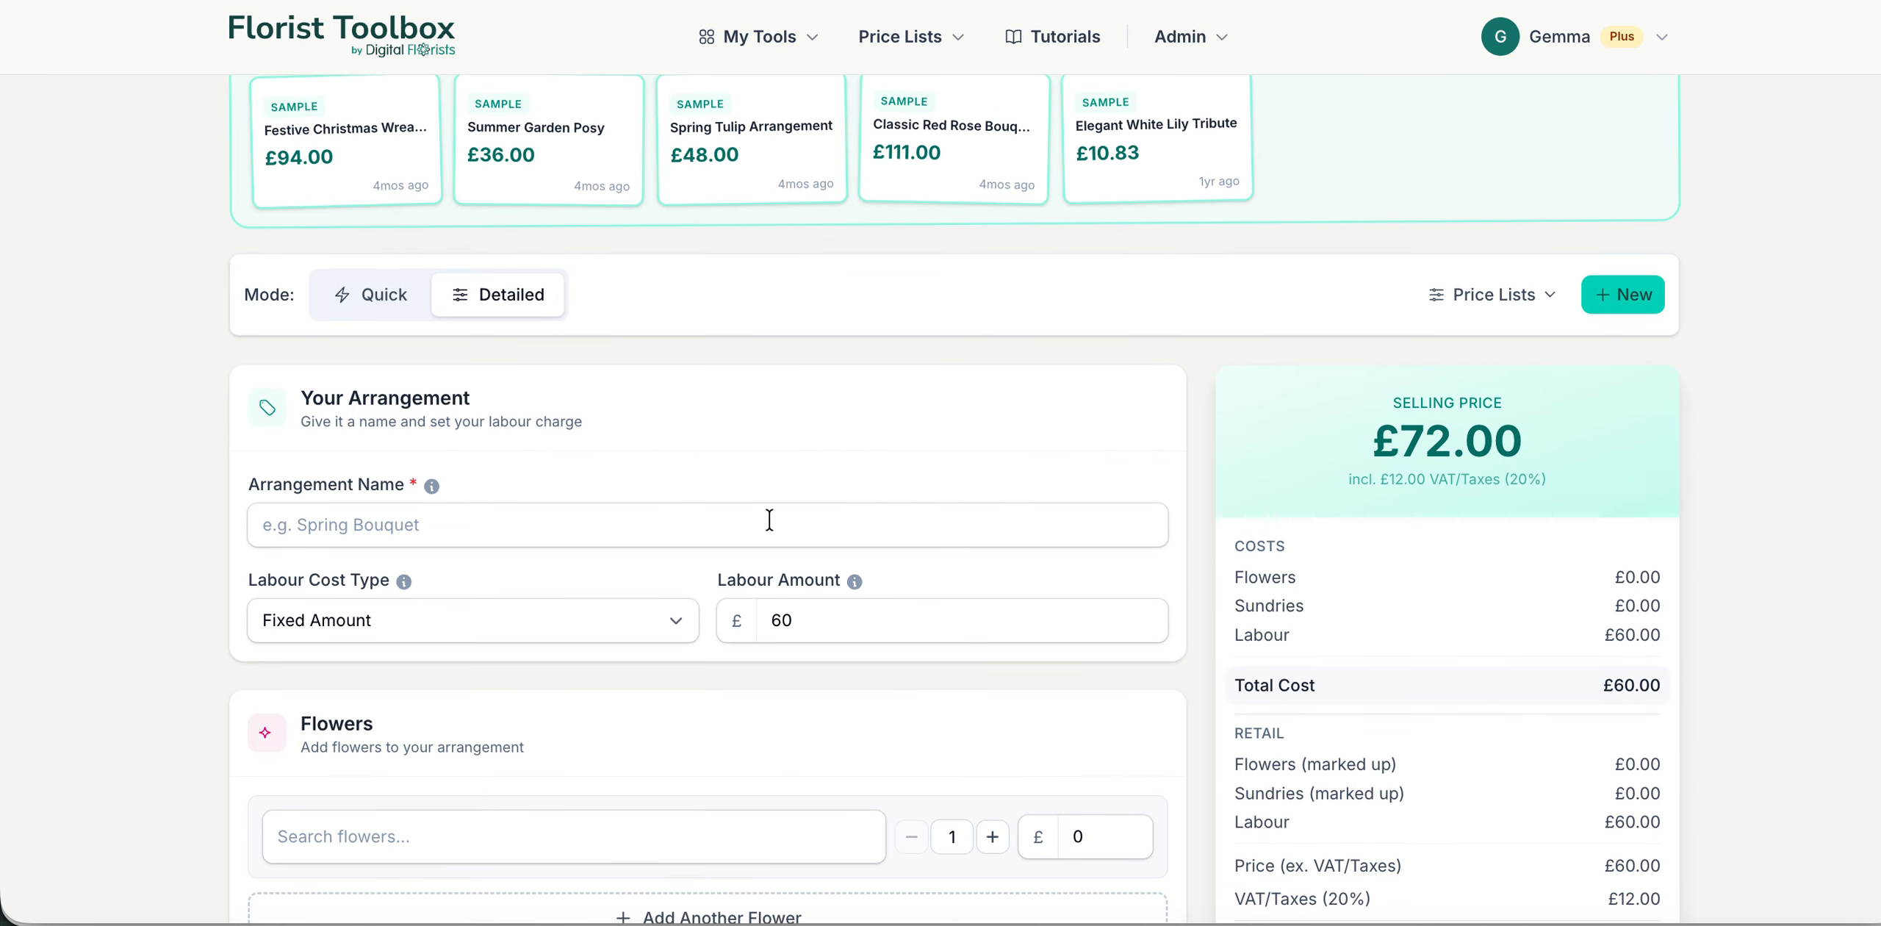
Step: Name the arrangement "Test Bouquet"
scroll(770, 520, "down", 2)
left_click(723, 406)
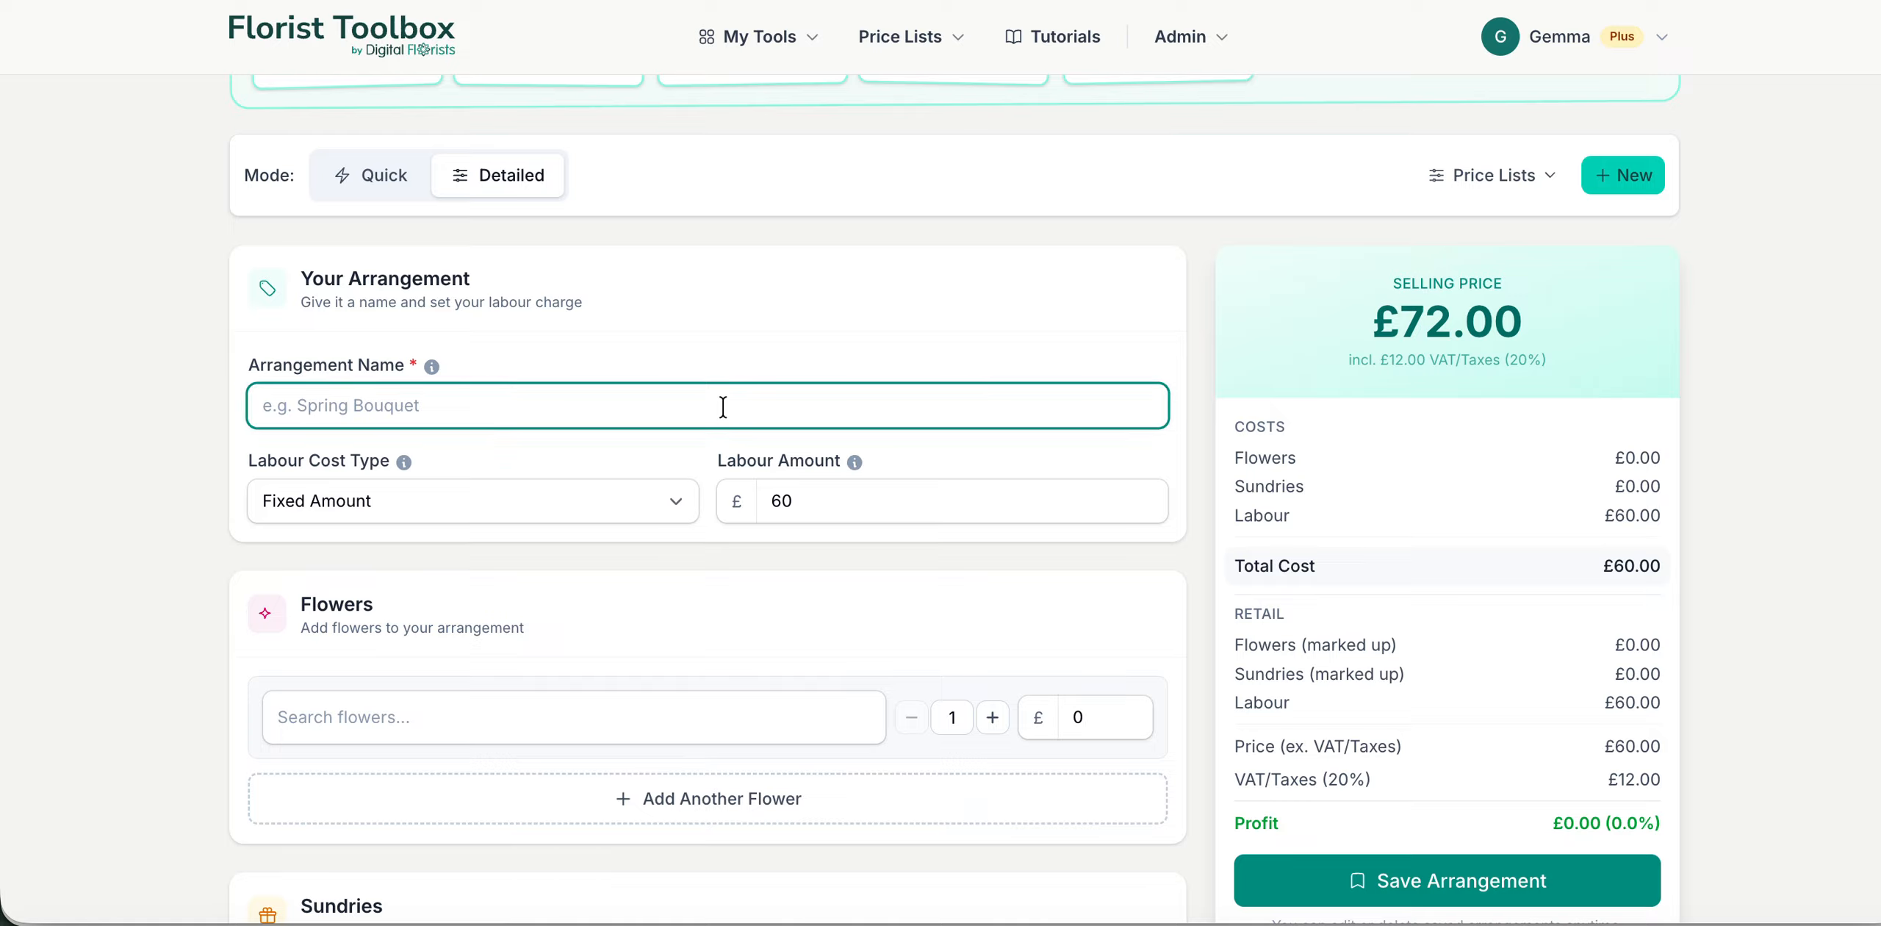
type("Test B")
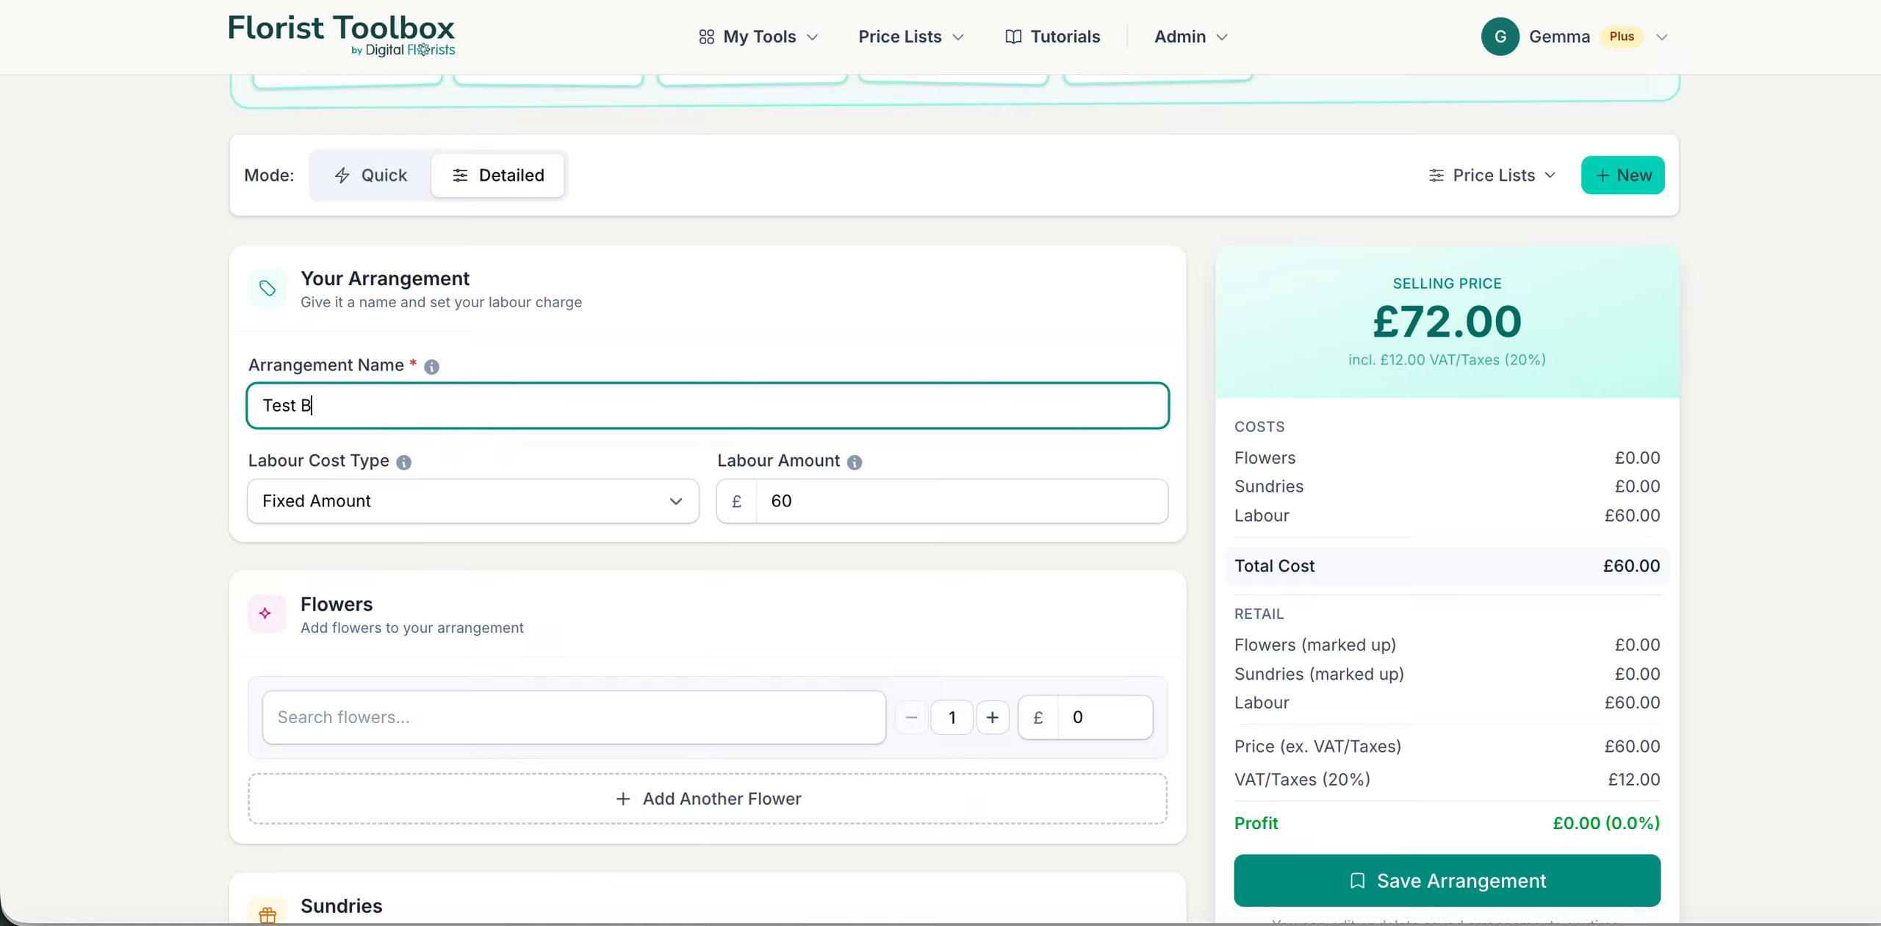
type("ouquet")
Step: Set the labour cost type to % of Retail Price with a labour percentage of 20
left_click(670, 500)
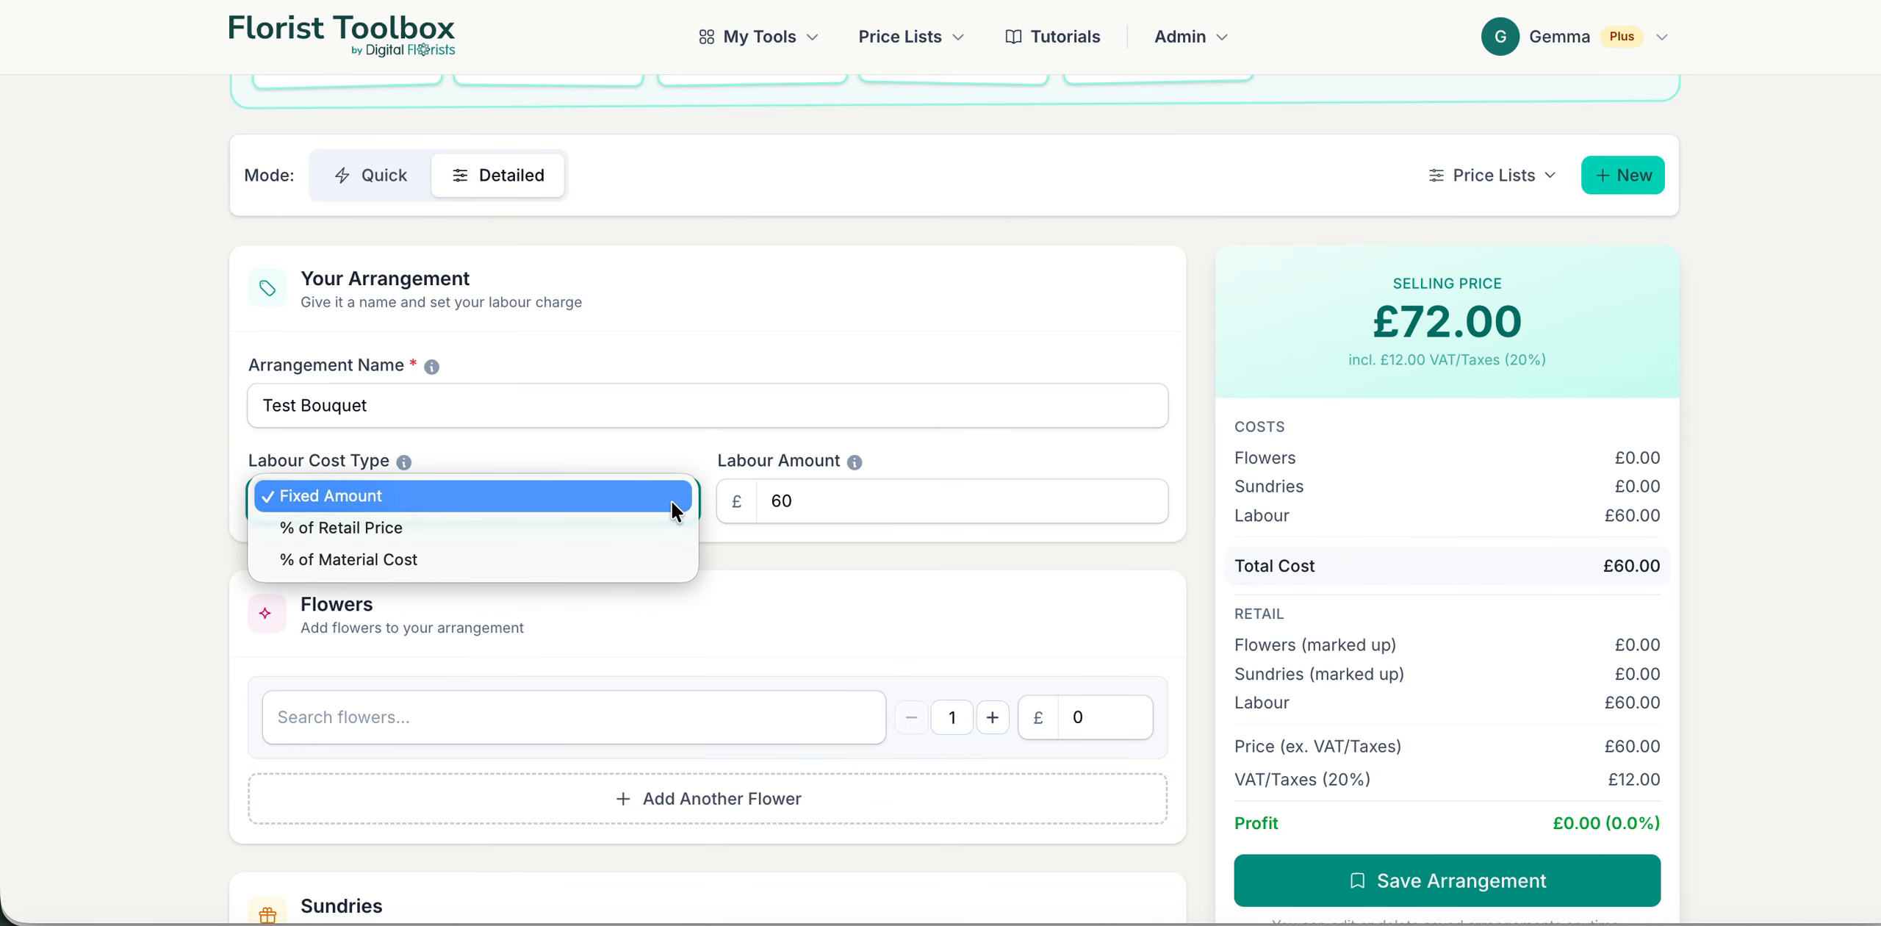
left_click(604, 523)
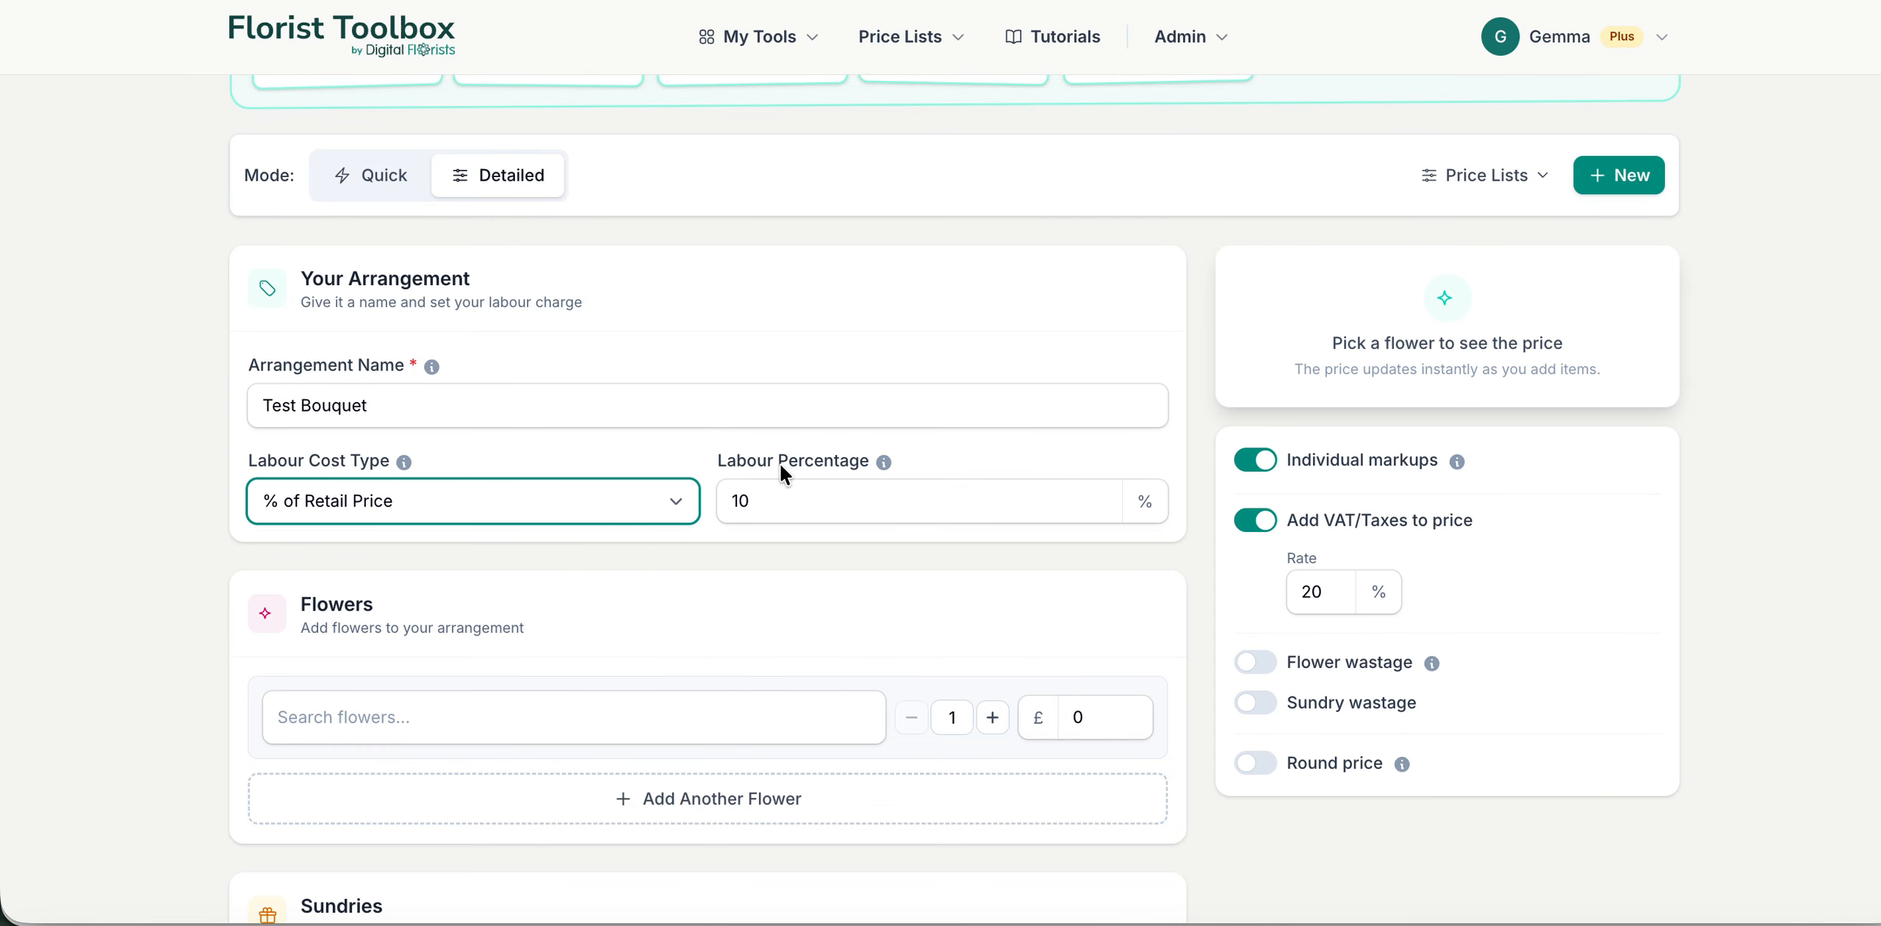
left_click(819, 497)
key("ctrl+a")
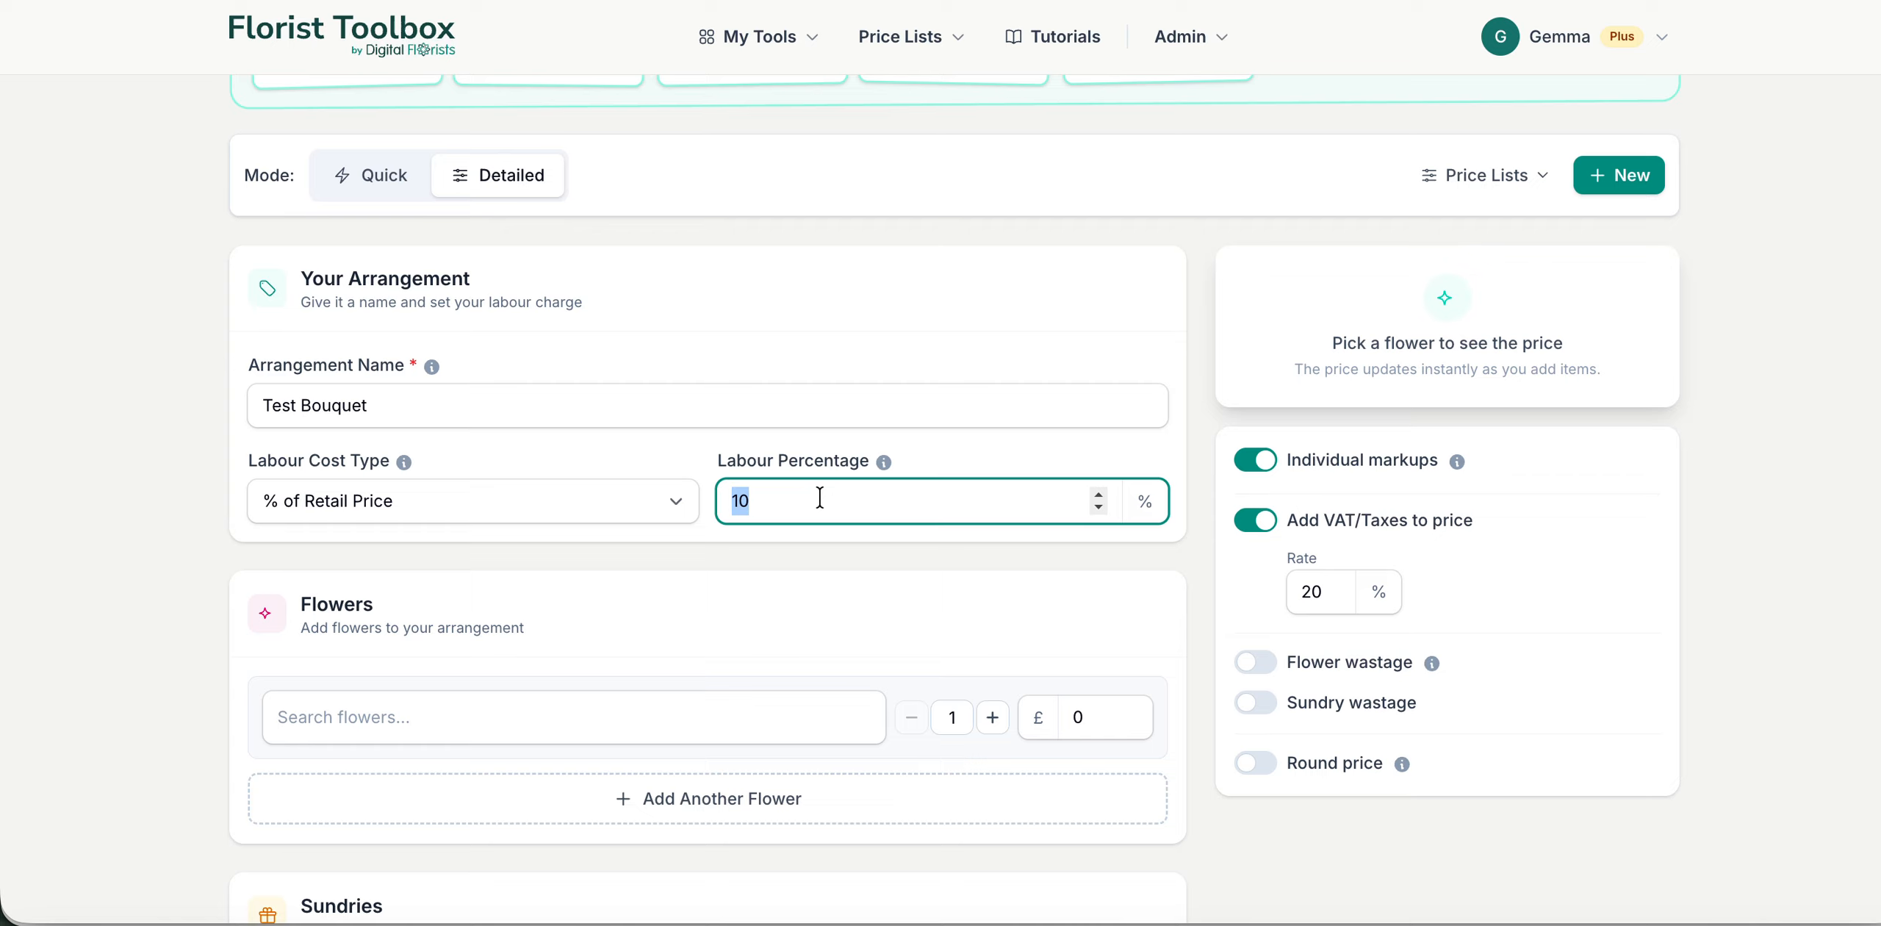
type("20")
left_click(802, 596)
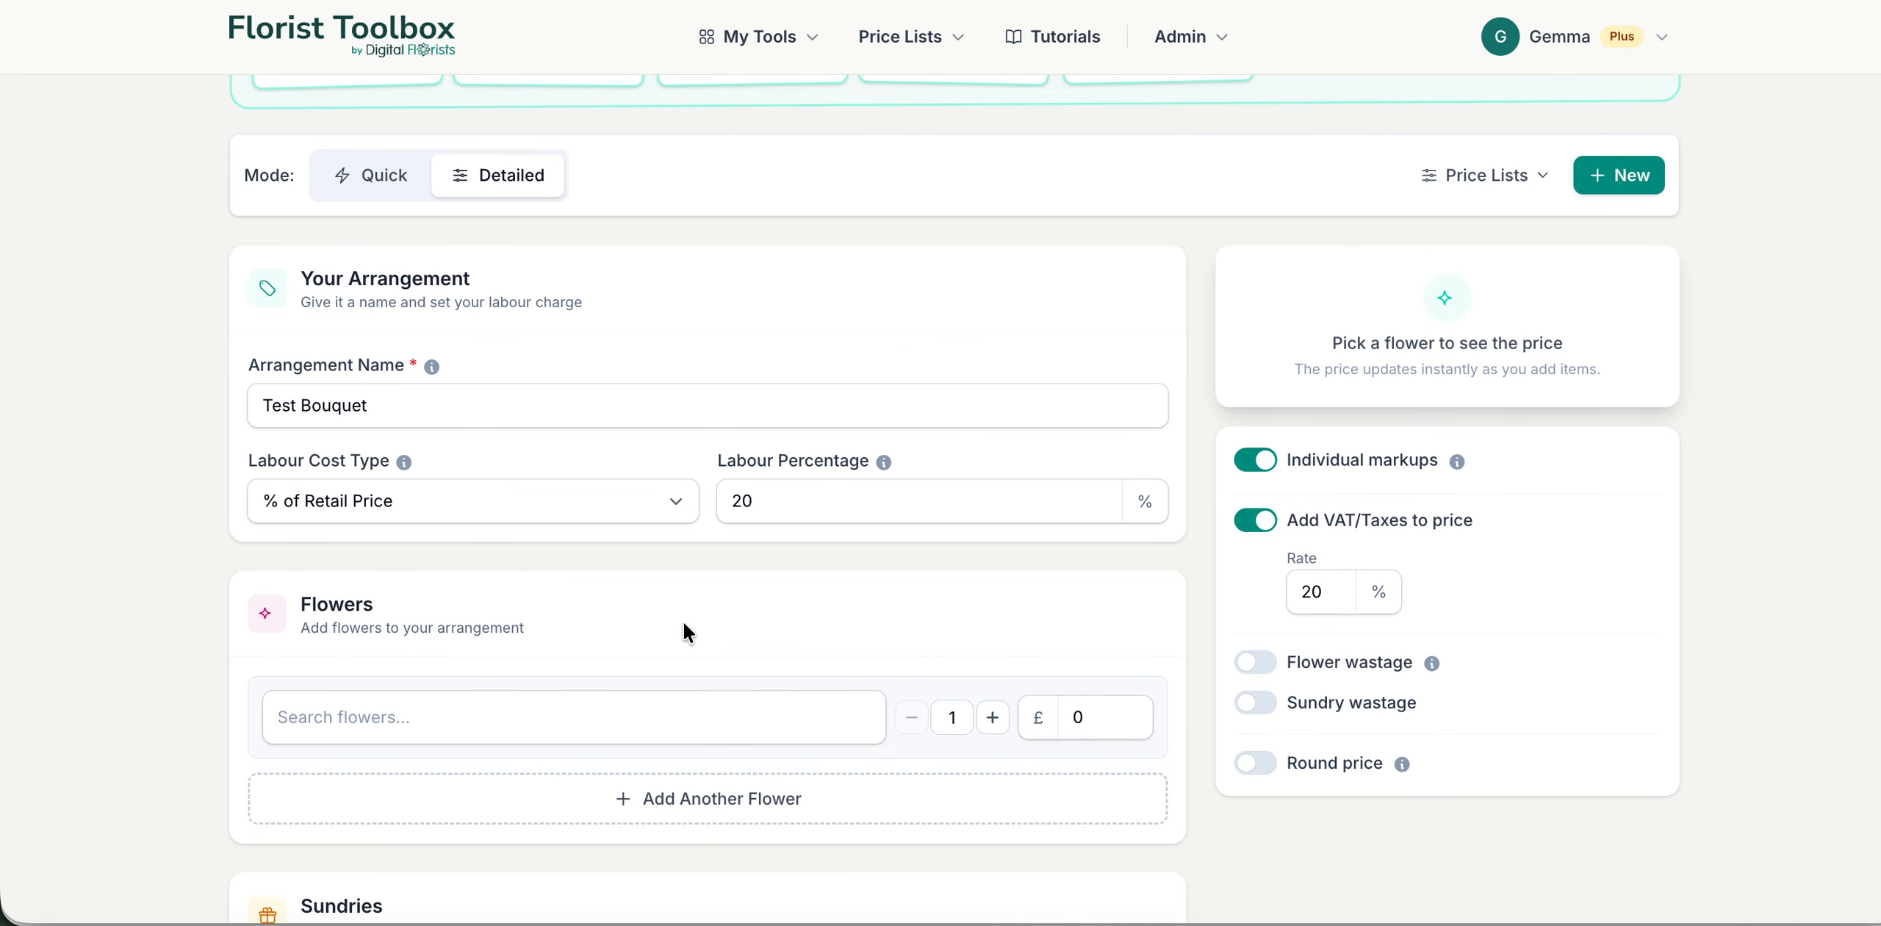
Step: View the list of available flowers without choosing one and add a second flower row to the arrangement
scroll(757, 573, "down", 3)
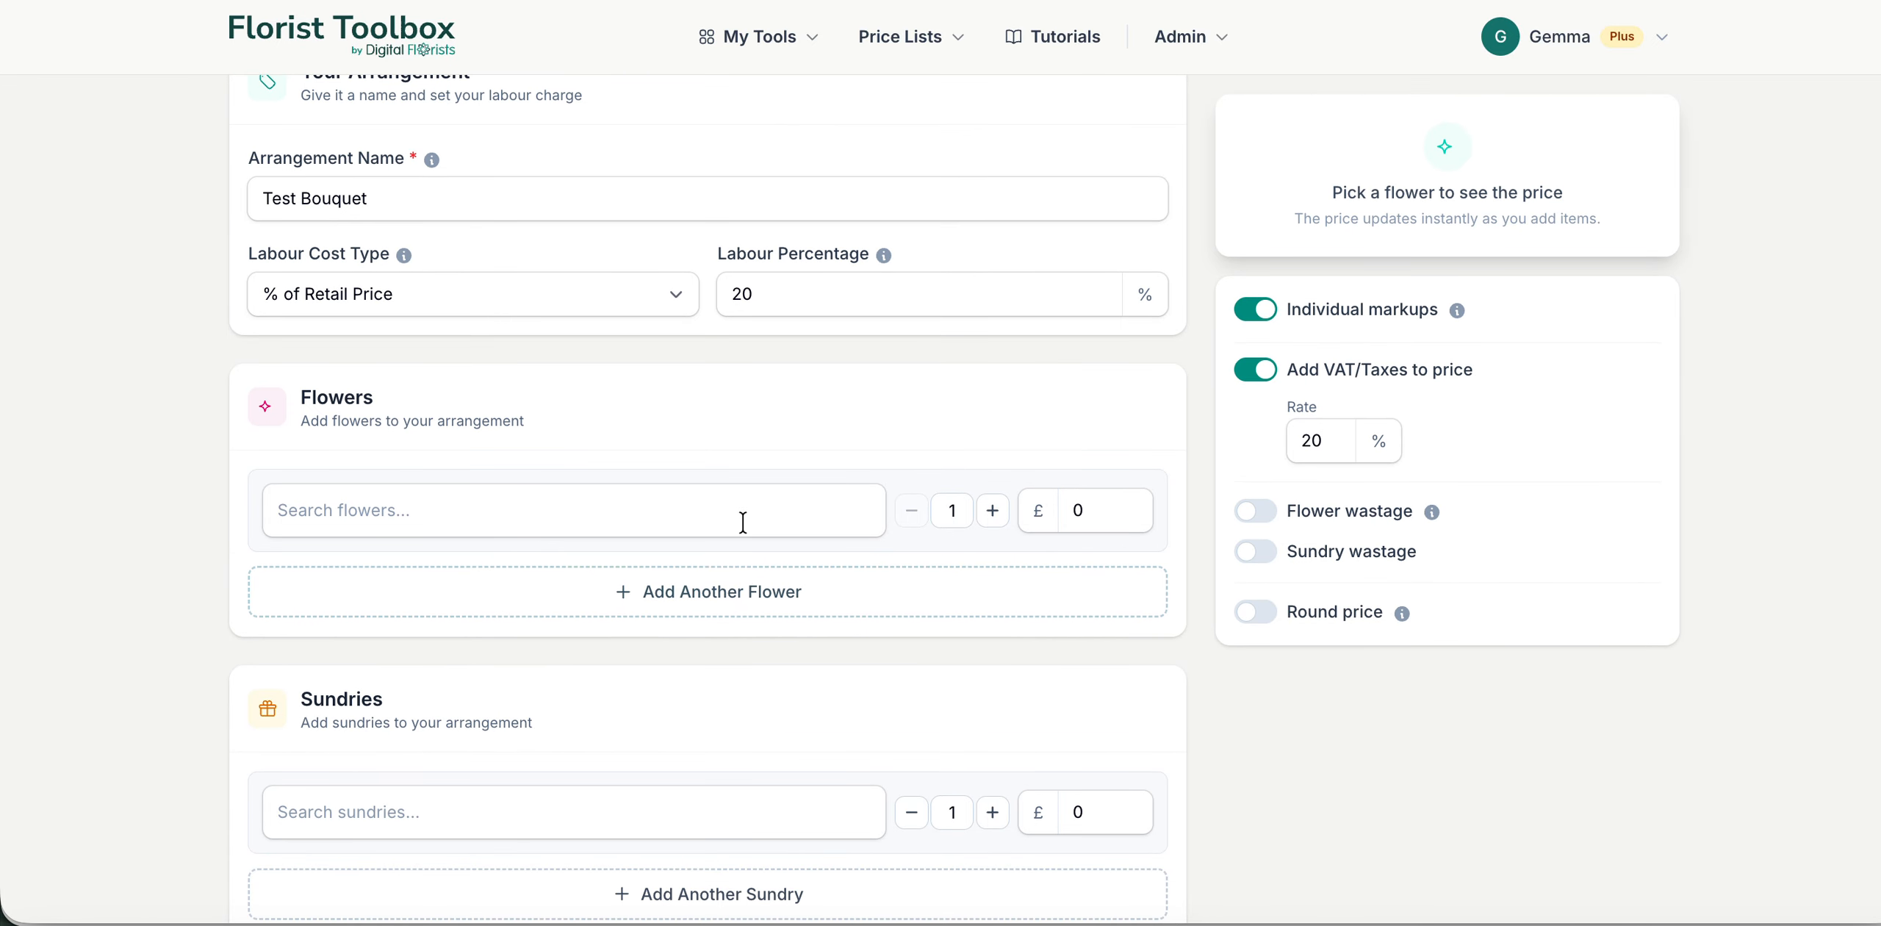
left_click(743, 520)
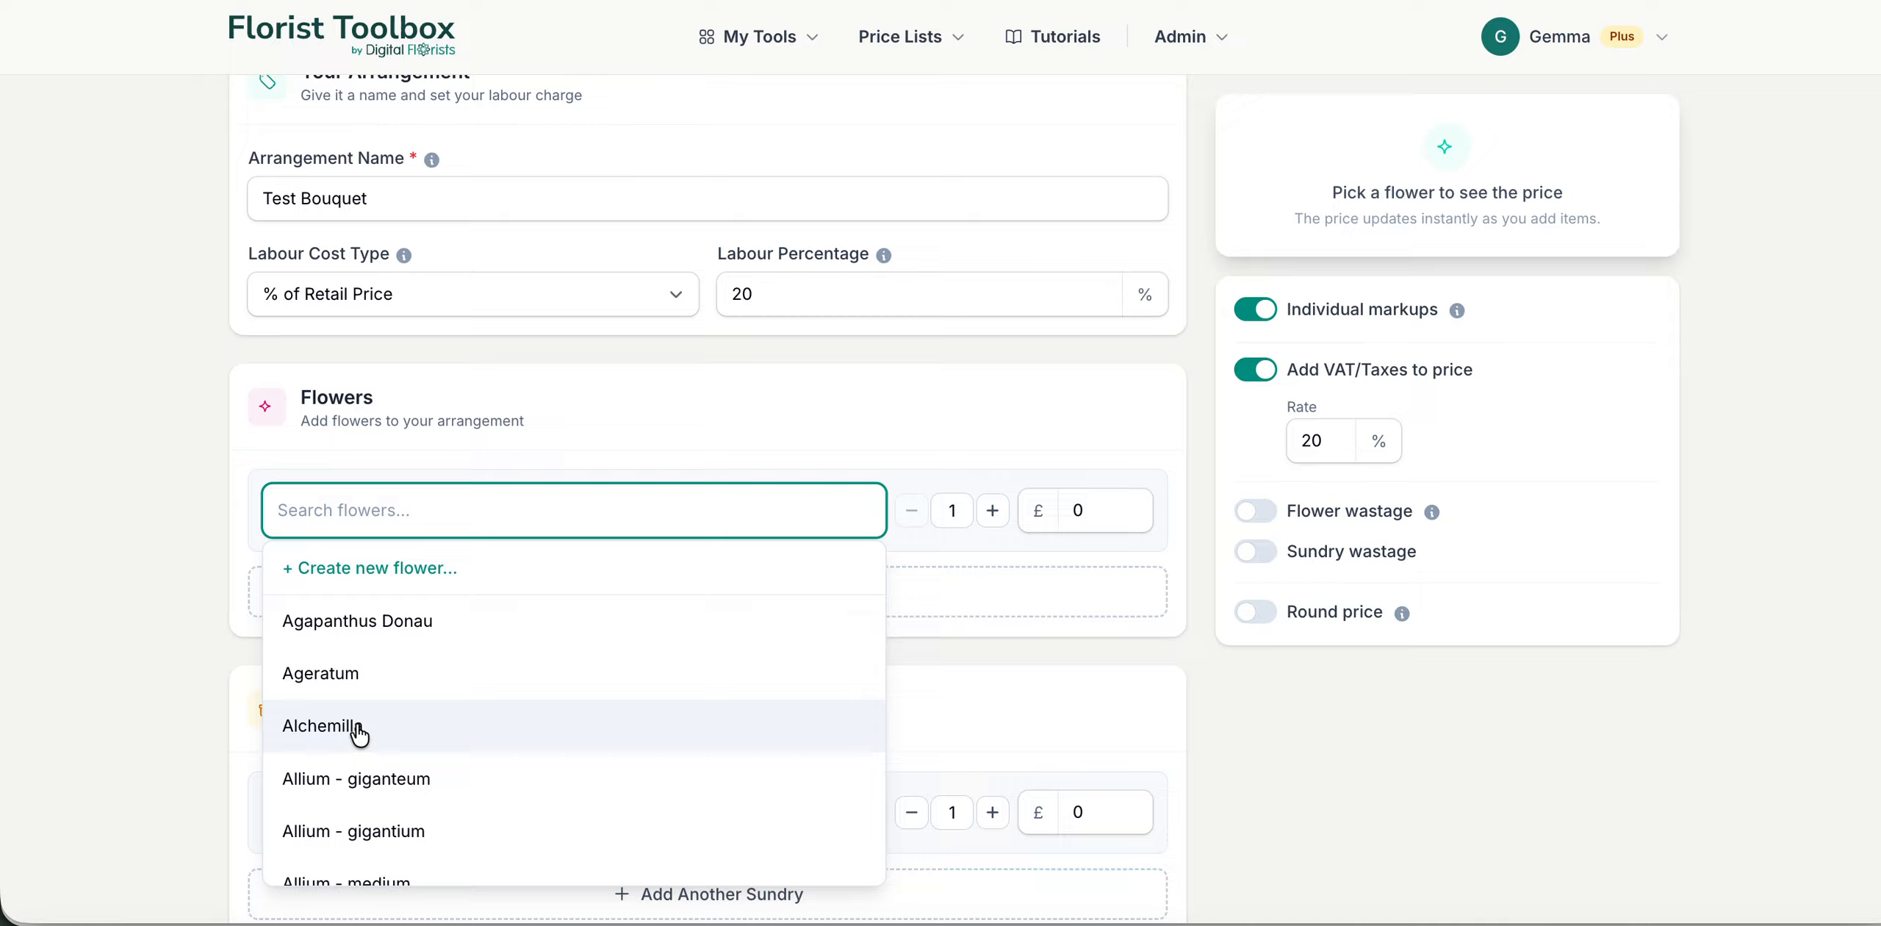
left_click(546, 419)
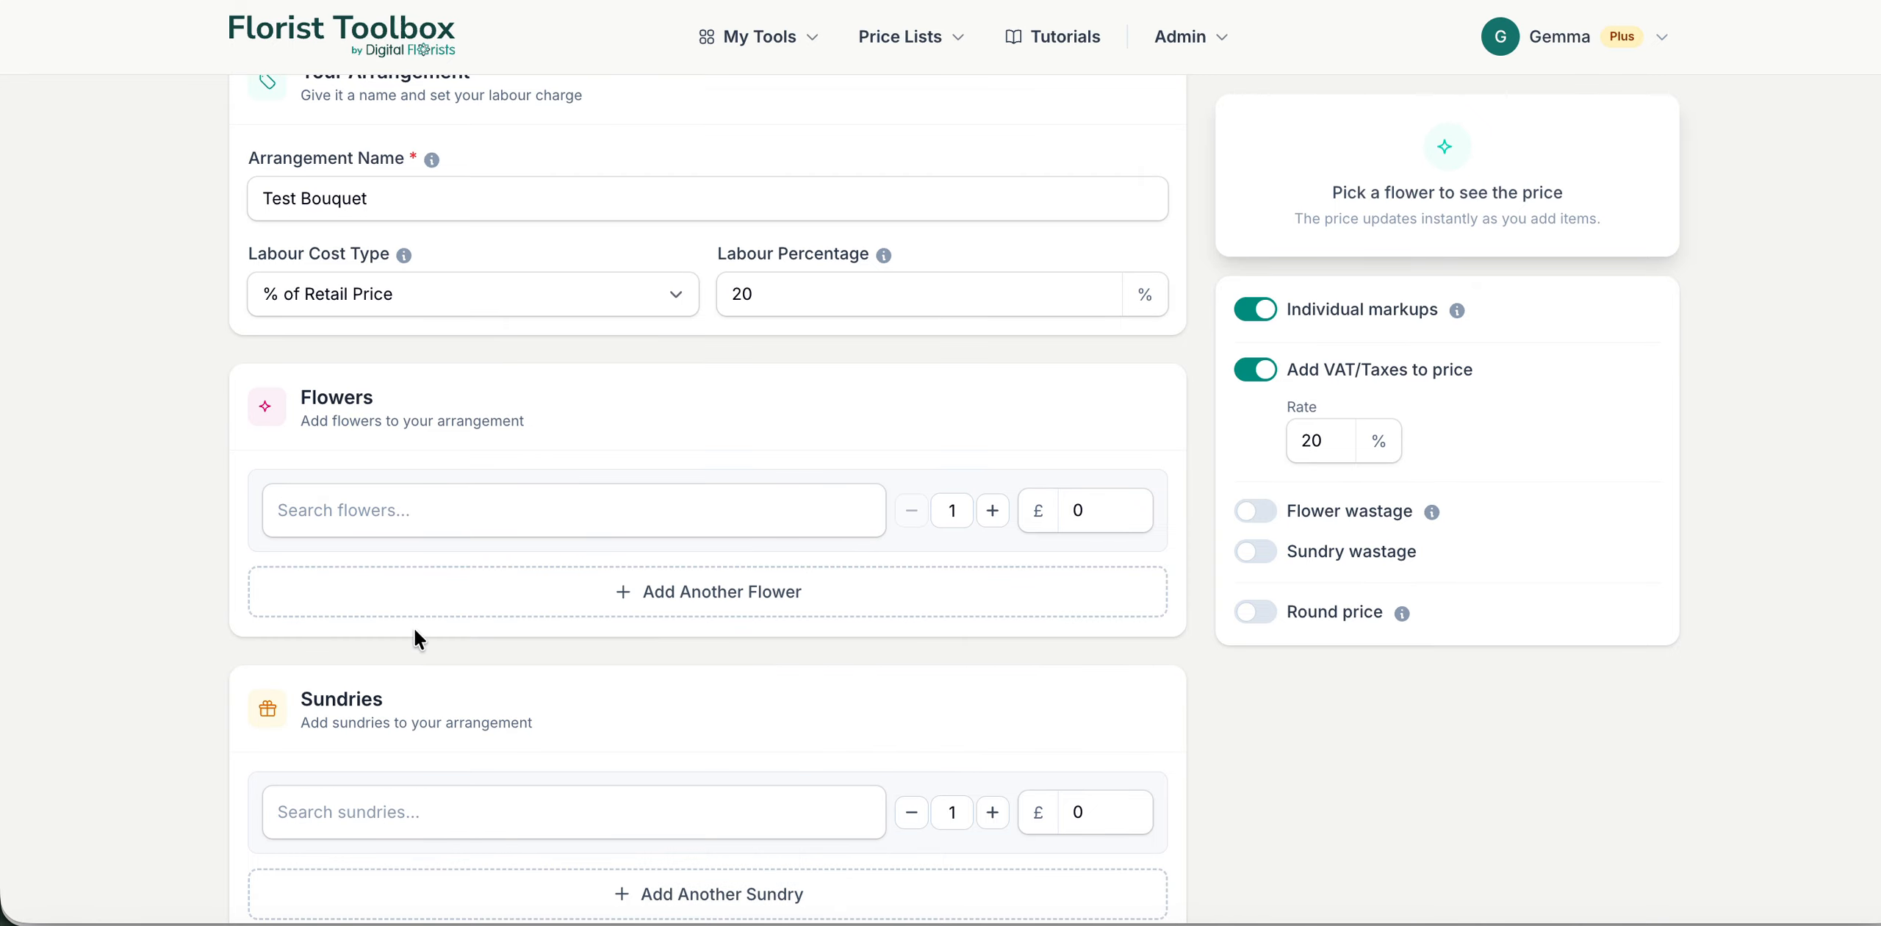
left_click(693, 610)
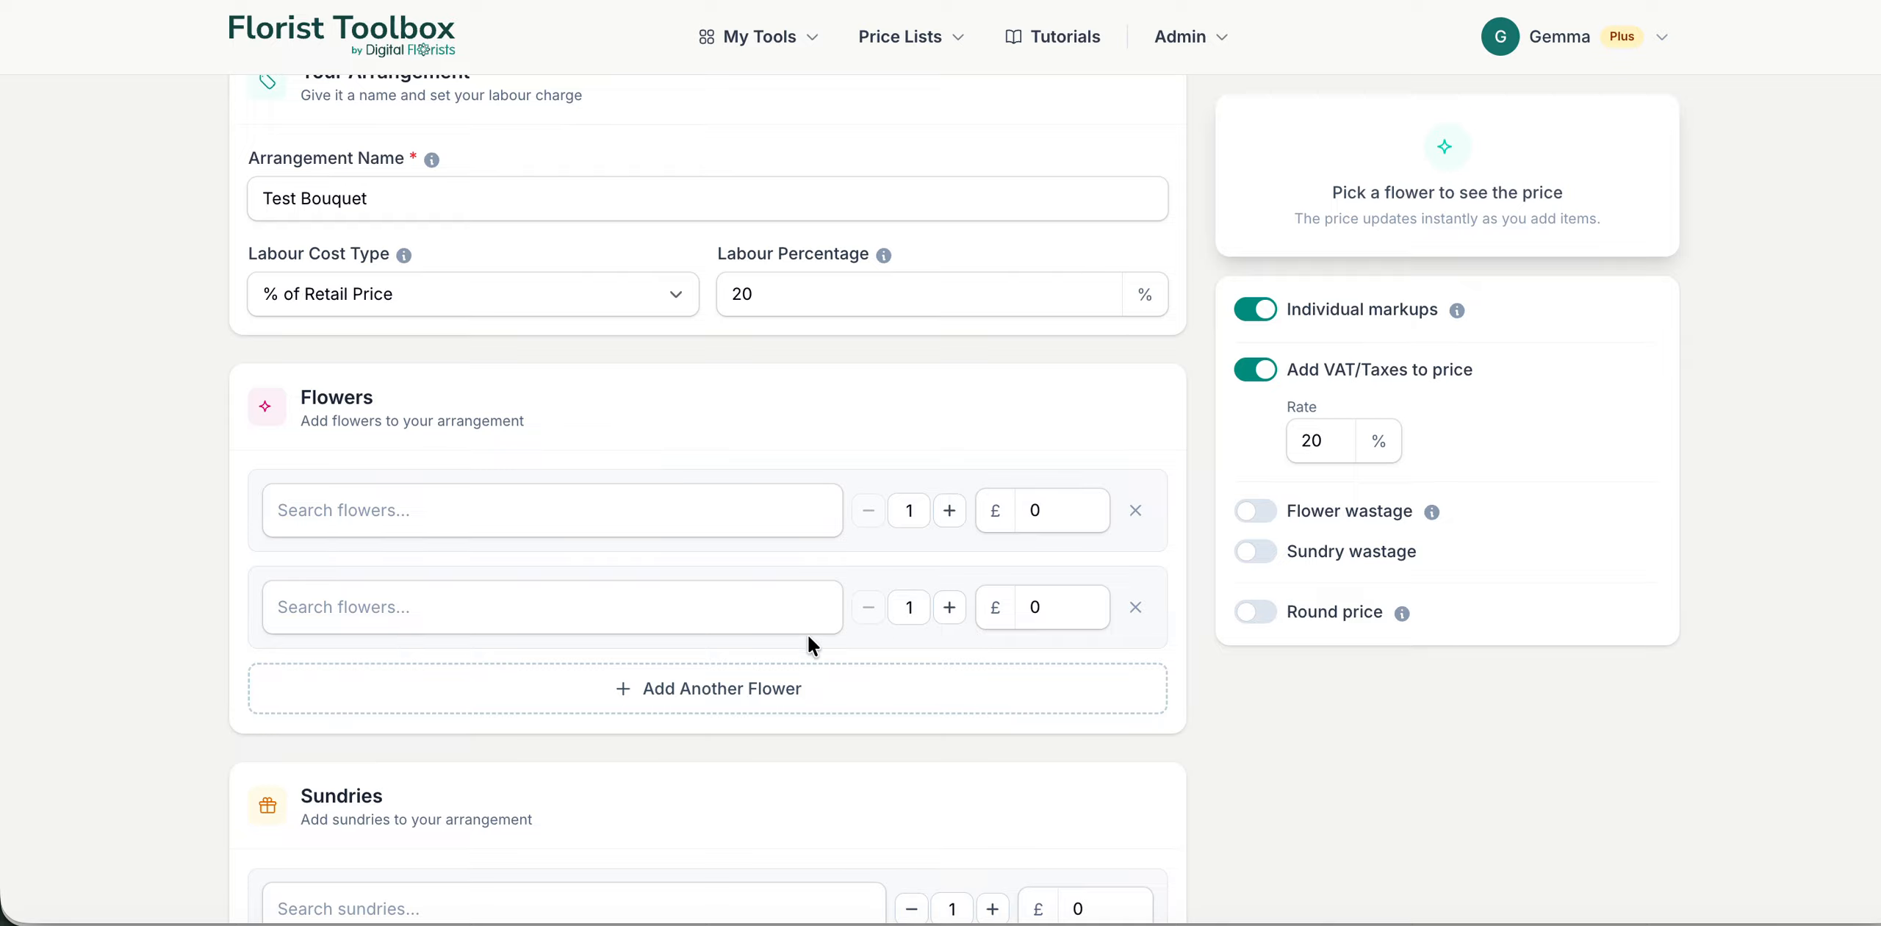
Step: Open the form for creating a new flower from the first flower row and close it without saving
left_click(616, 507)
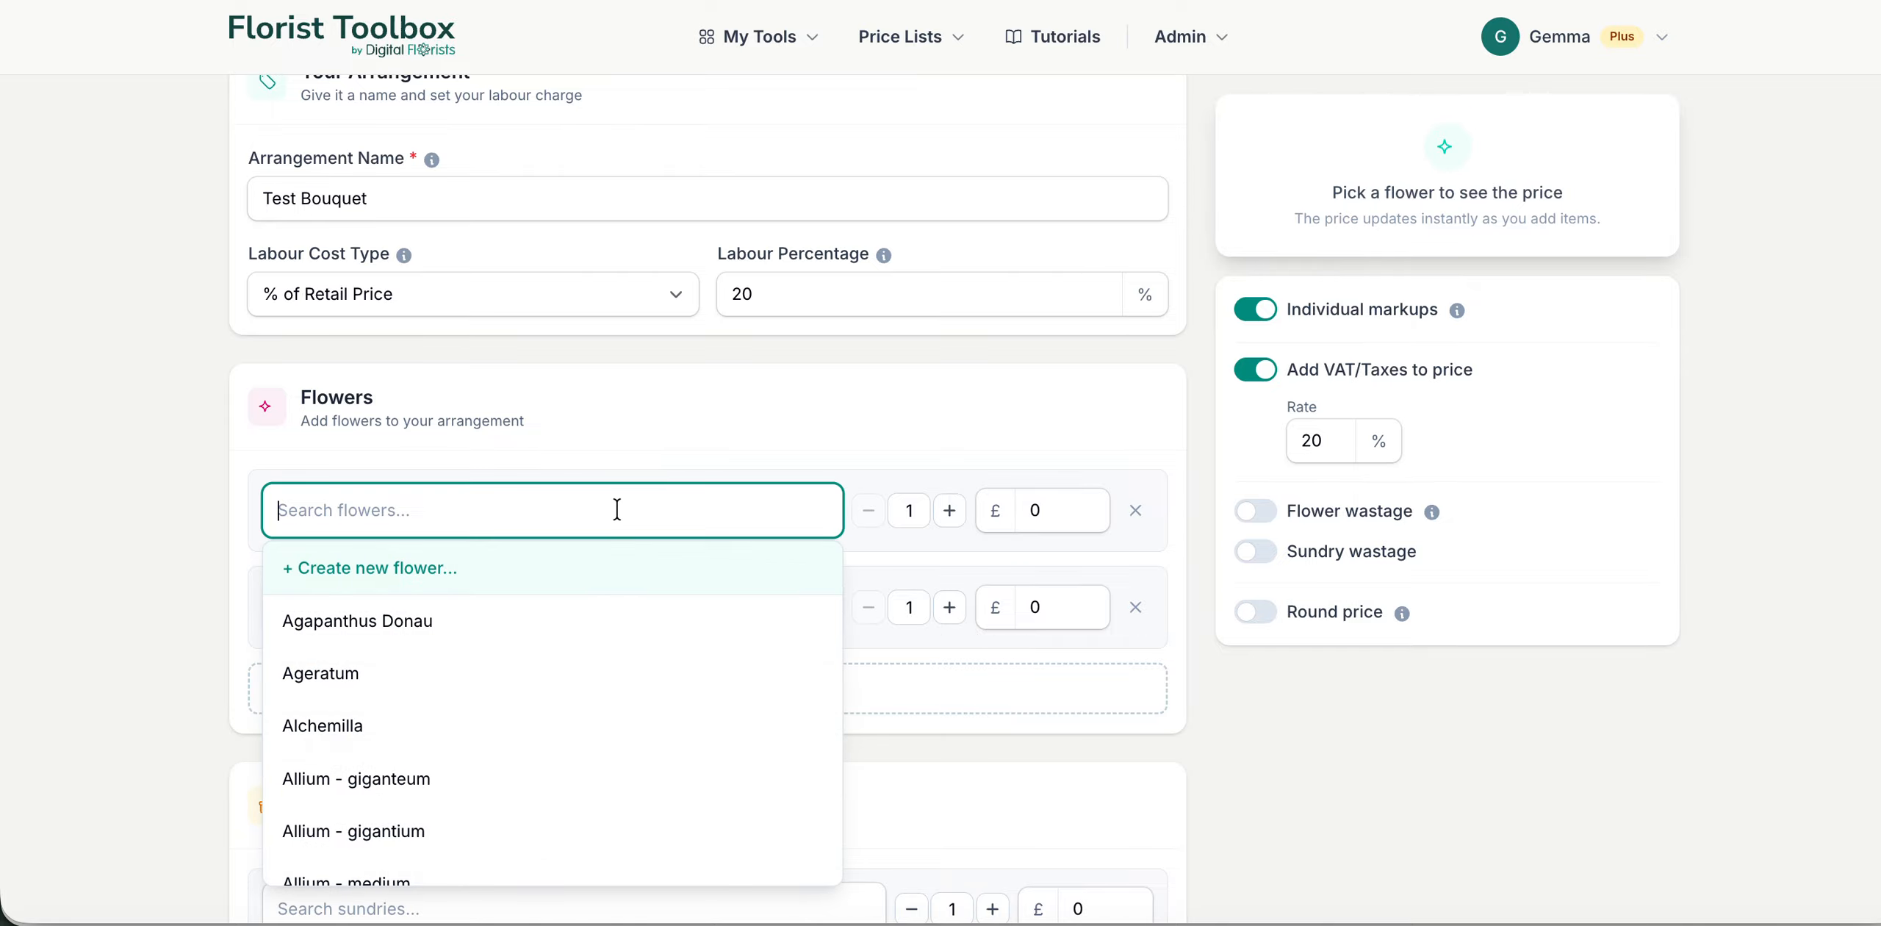
left_click(413, 568)
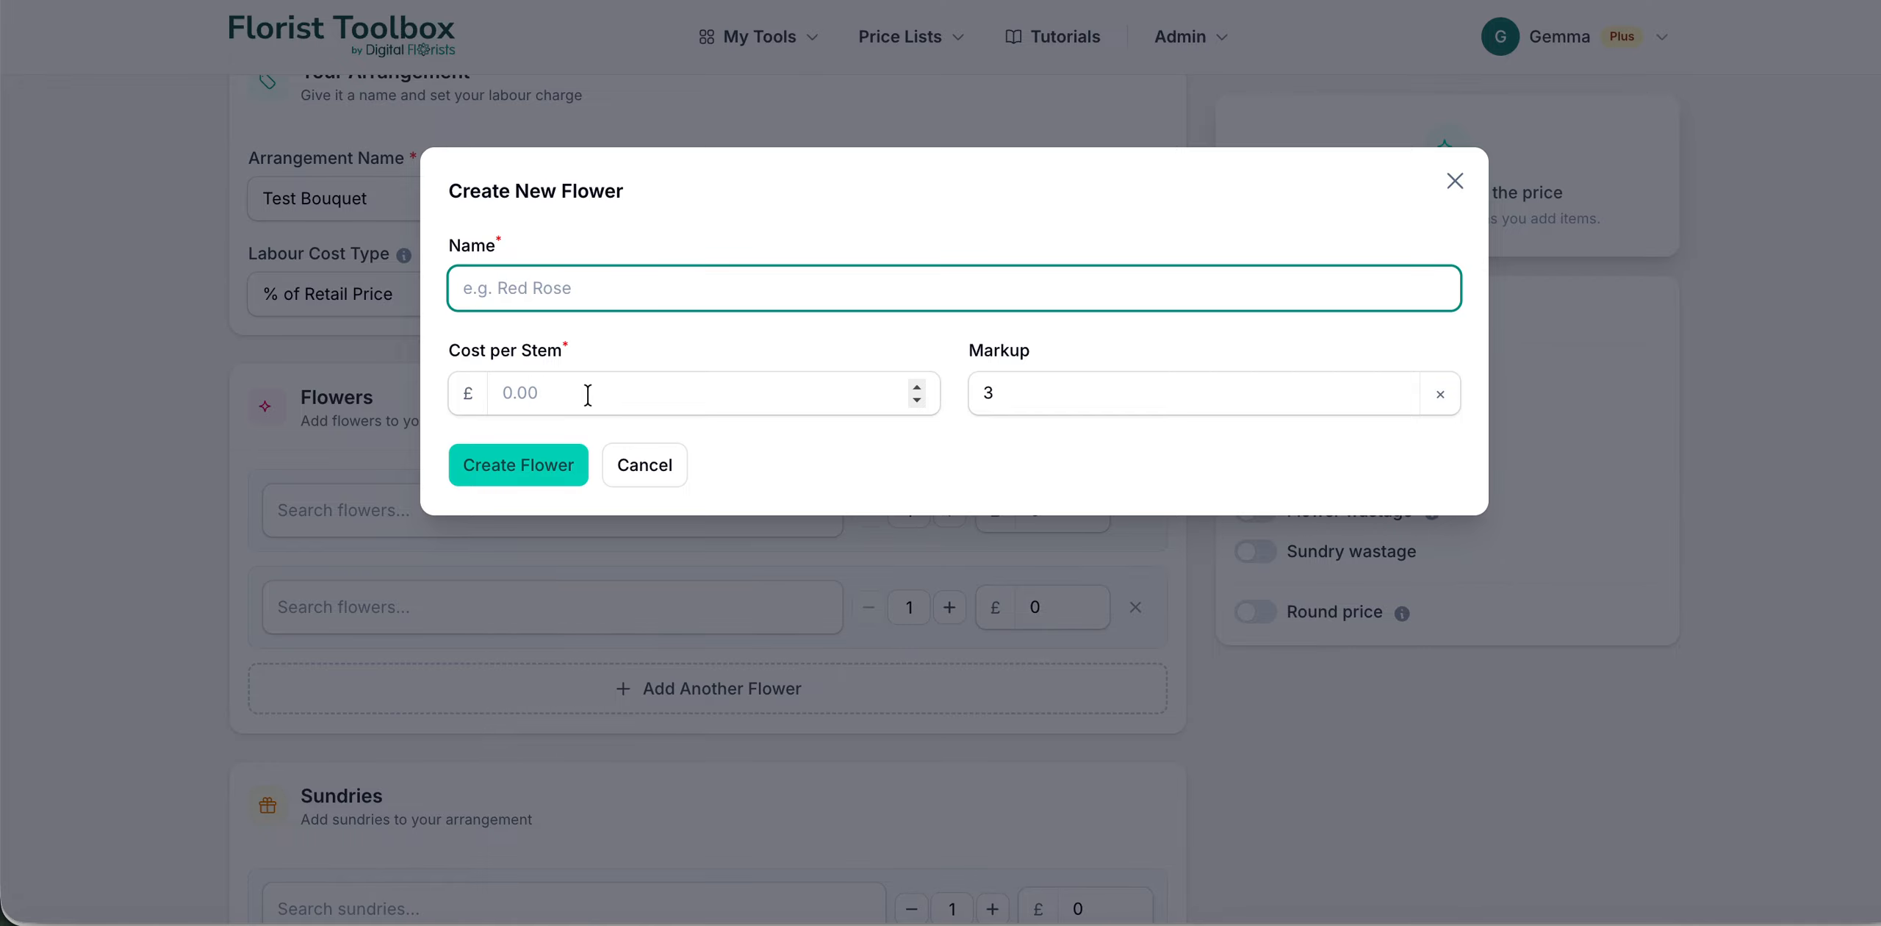
left_click(787, 650)
Step: Choose Agapanthus Donau as the flower in the first flower row
left_click(598, 509)
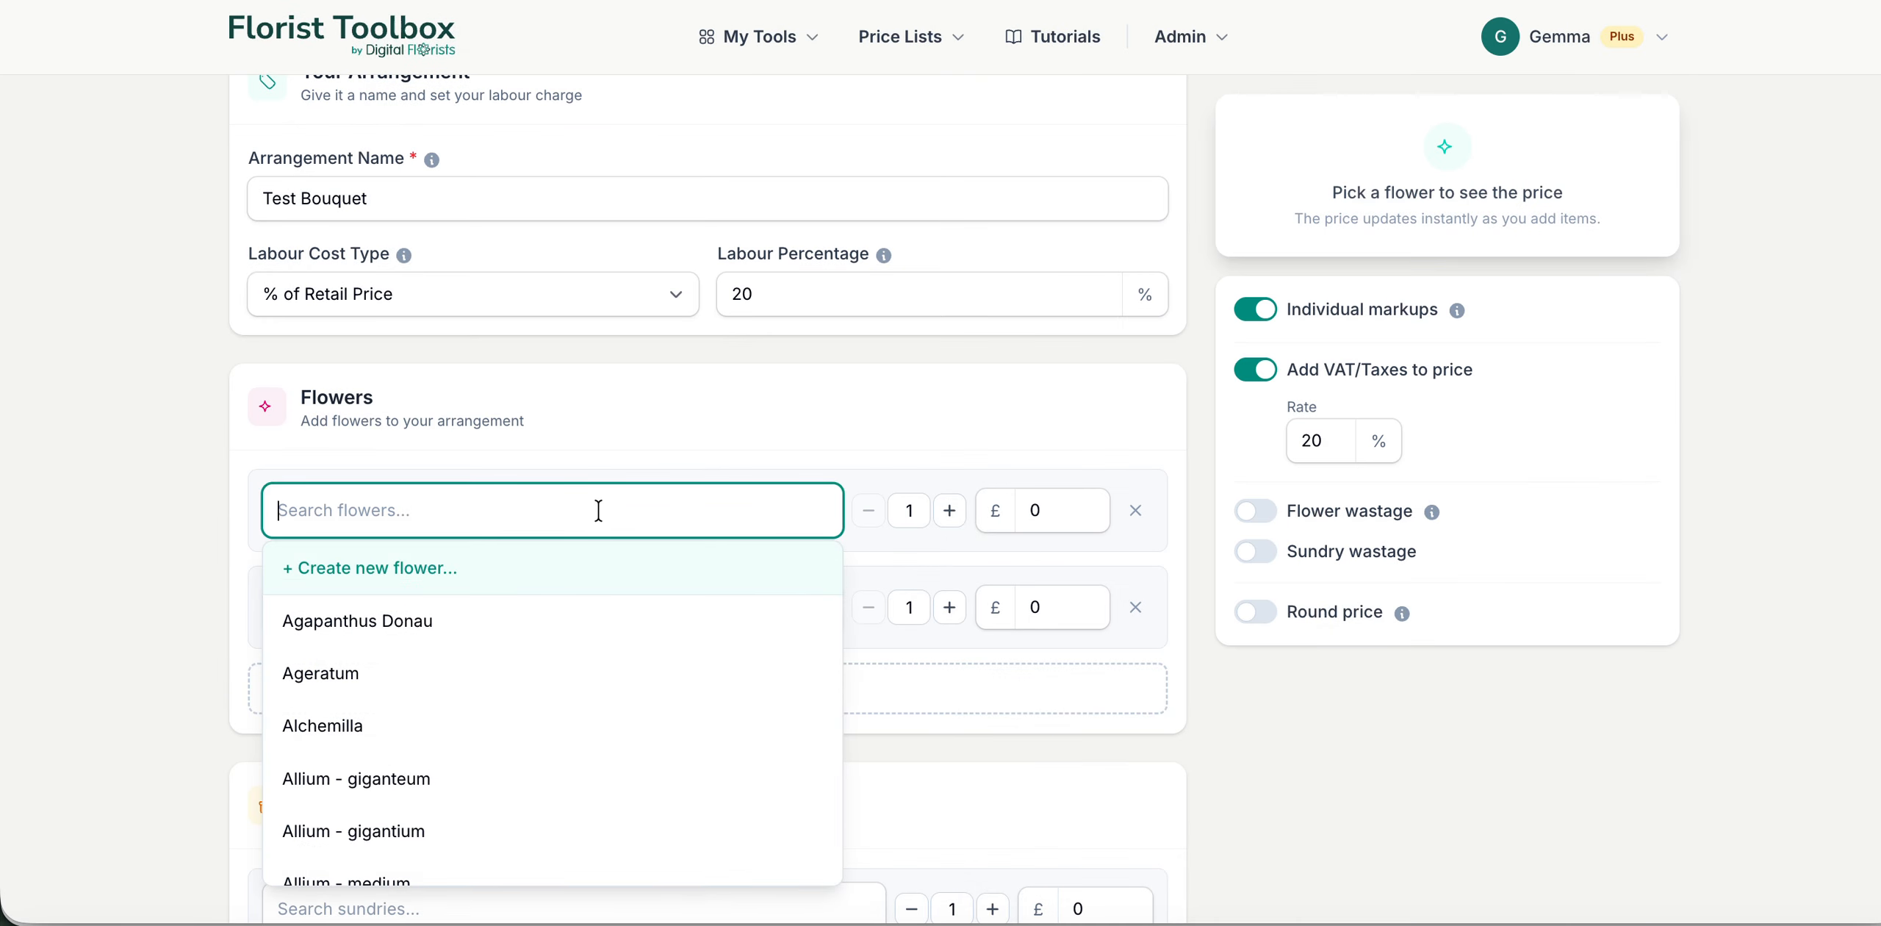
left_click(411, 623)
scroll(552, 640, "down", 1)
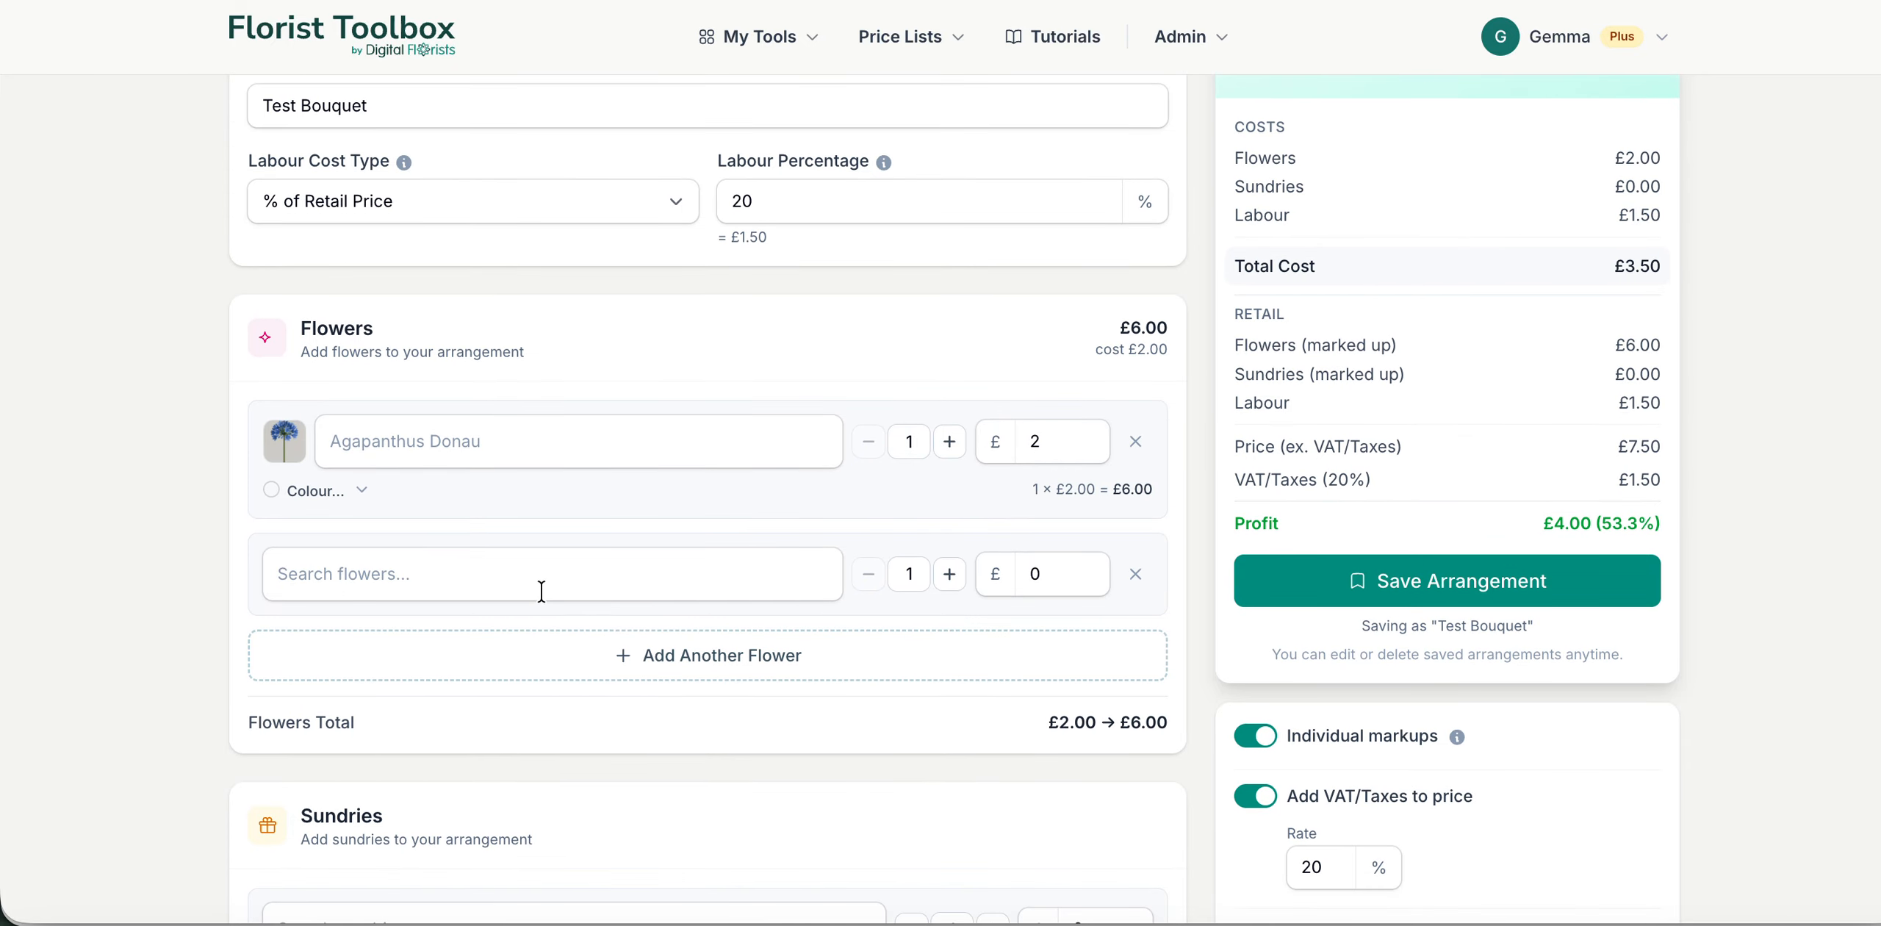
left_click(543, 575)
type("sh")
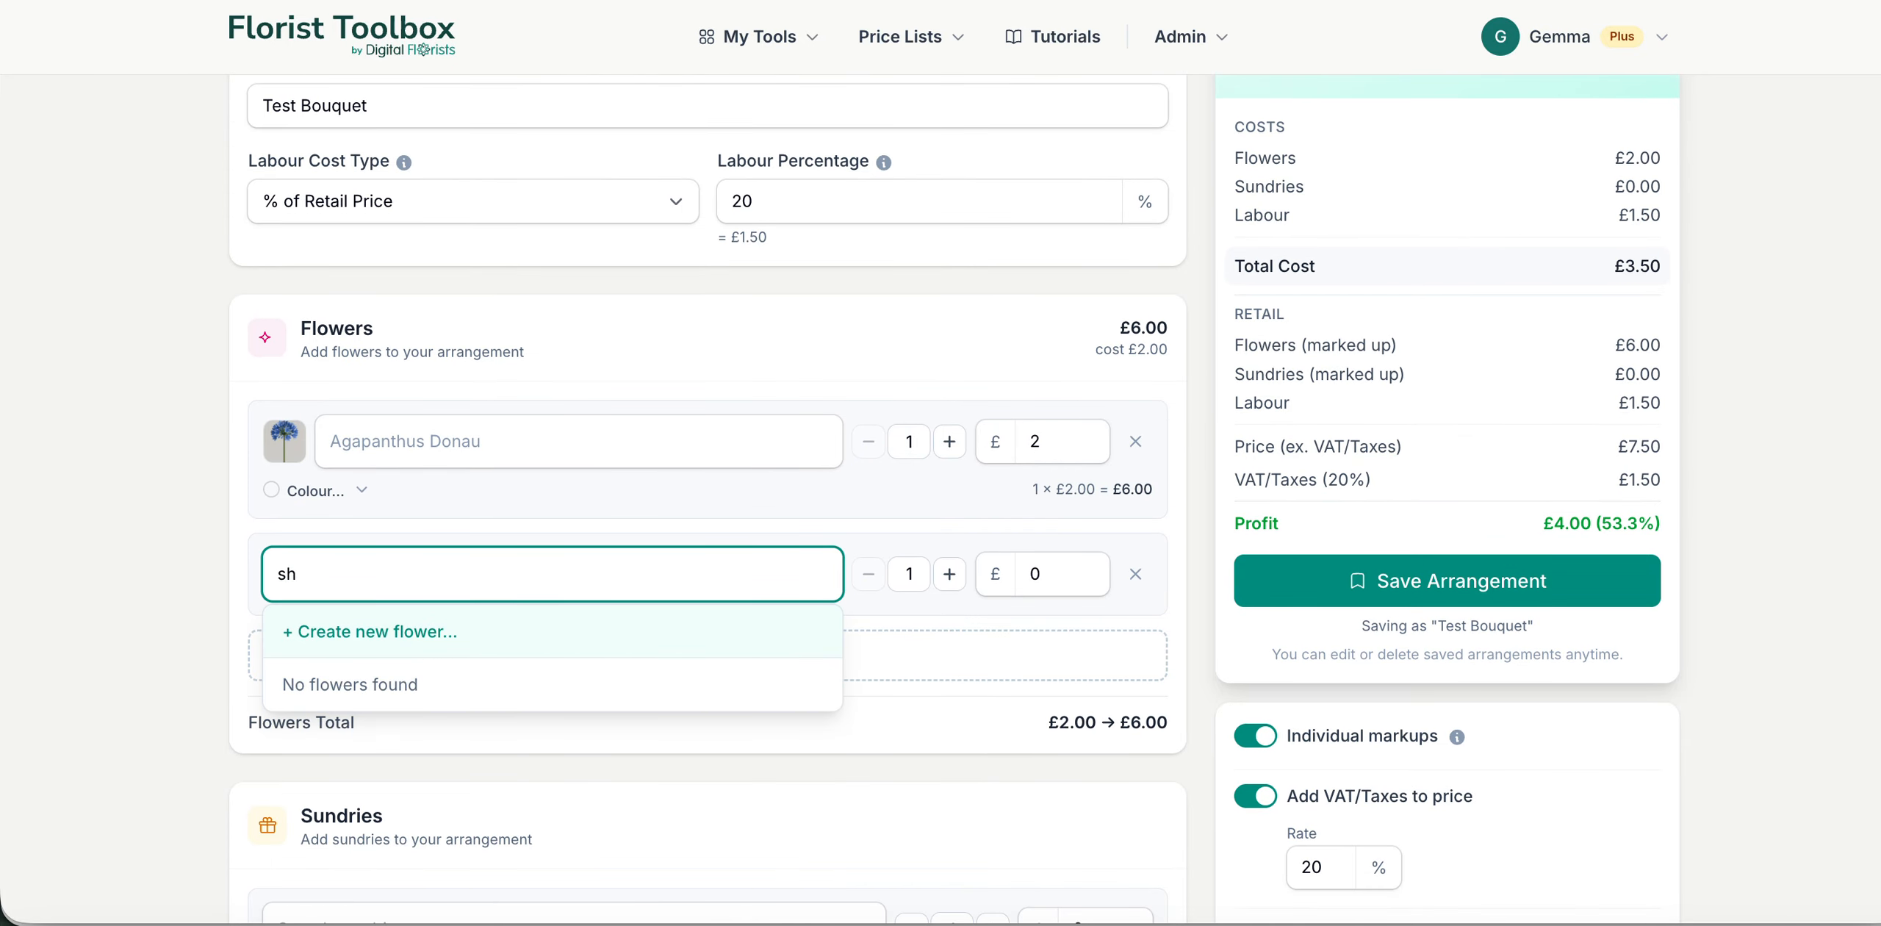
key("Return")
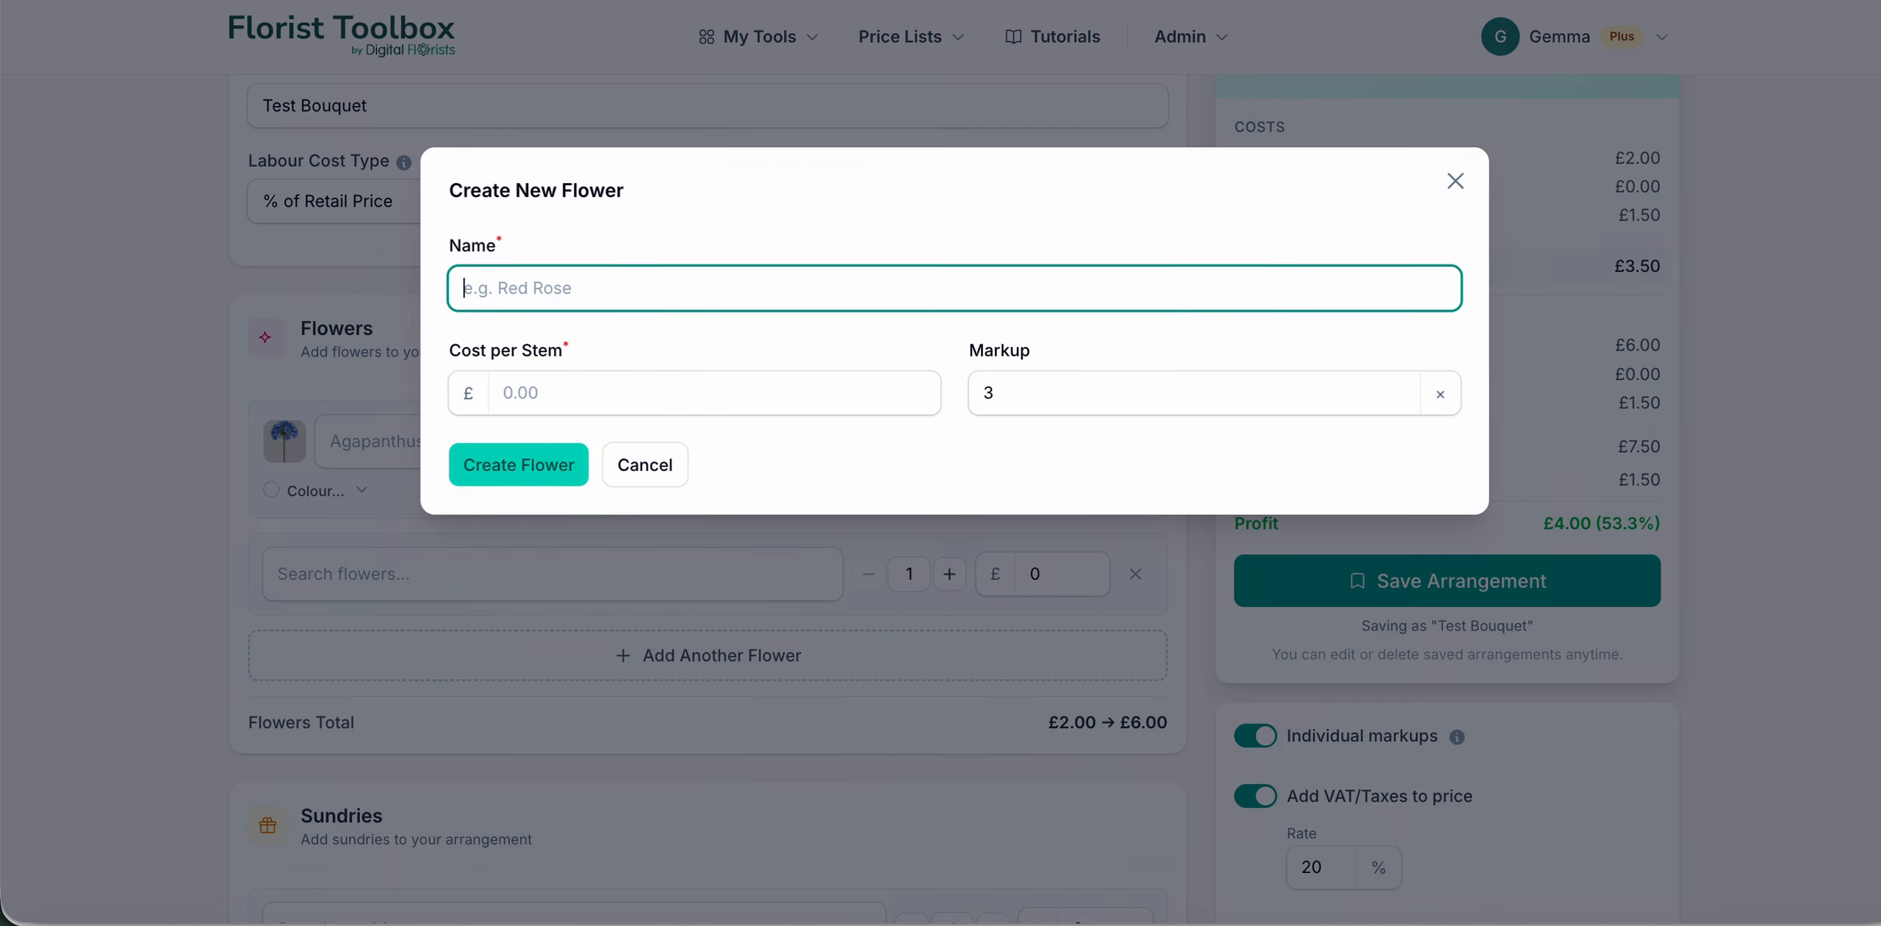
left_click(644, 466)
Step: Choose Sunflower as the flower in the second flower row
left_click(521, 577)
type("sun")
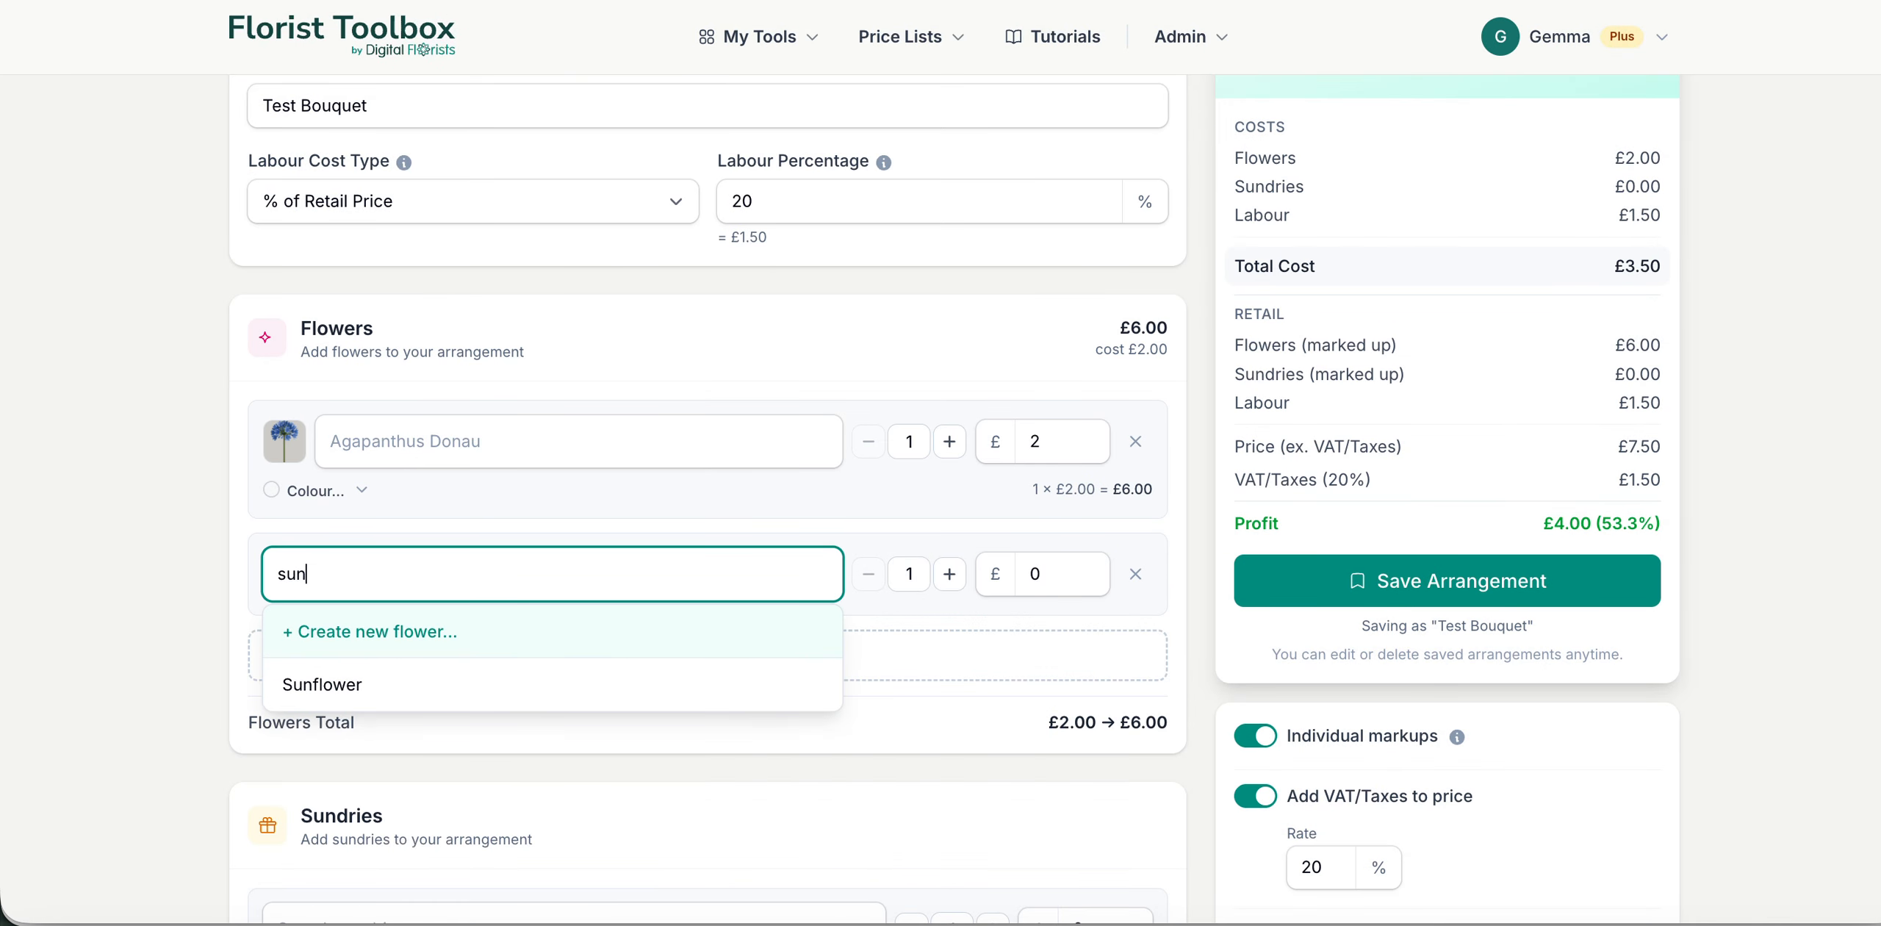
left_click(494, 693)
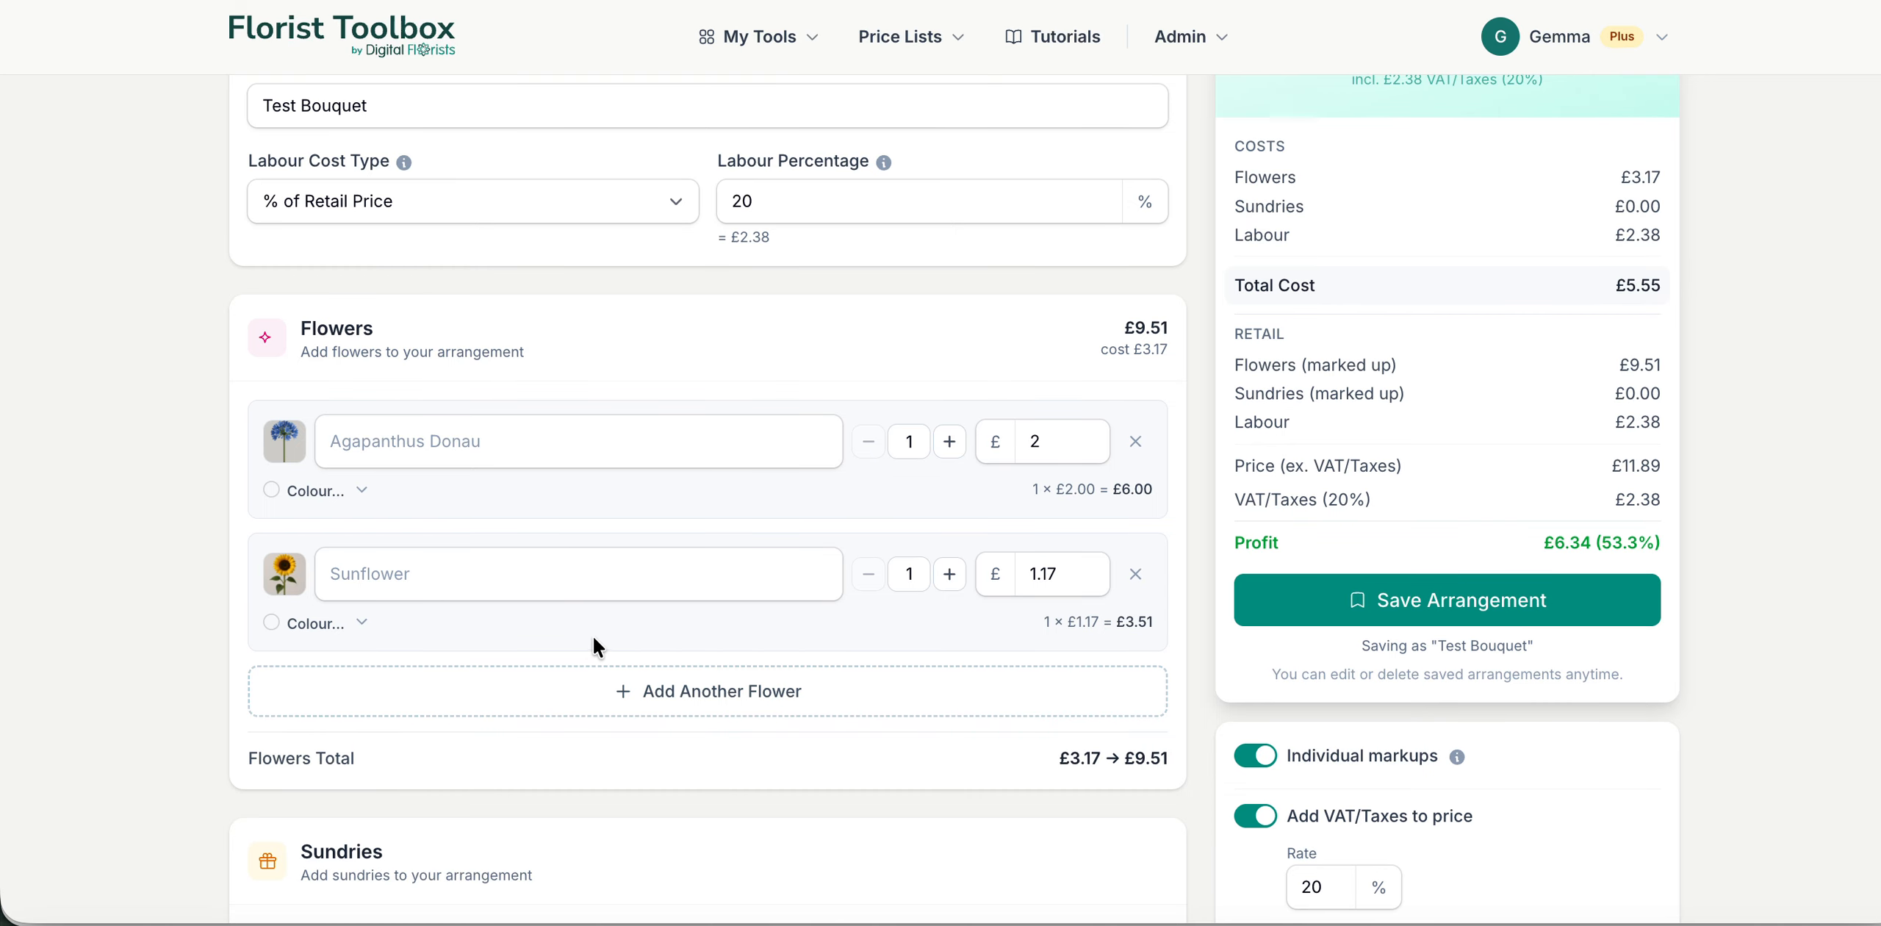
Step: Add a third flower row and choose Alchemilla as its flower
left_click(621, 684)
left_click(555, 696)
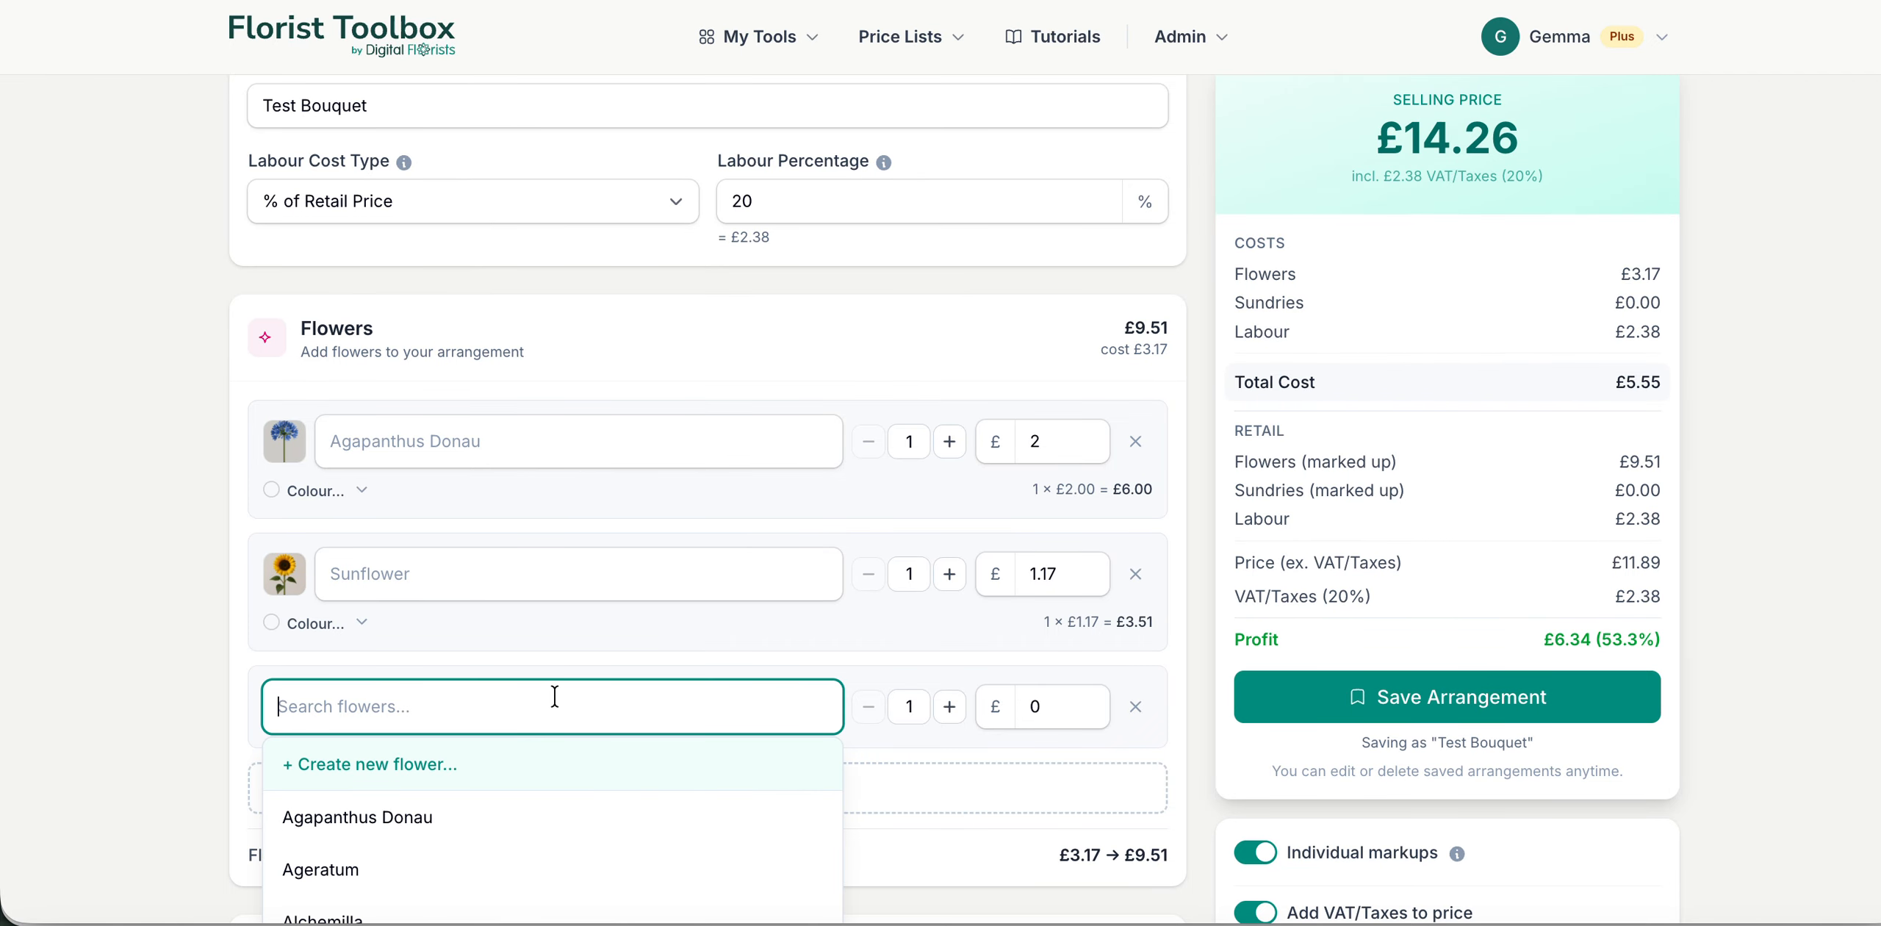
type("al")
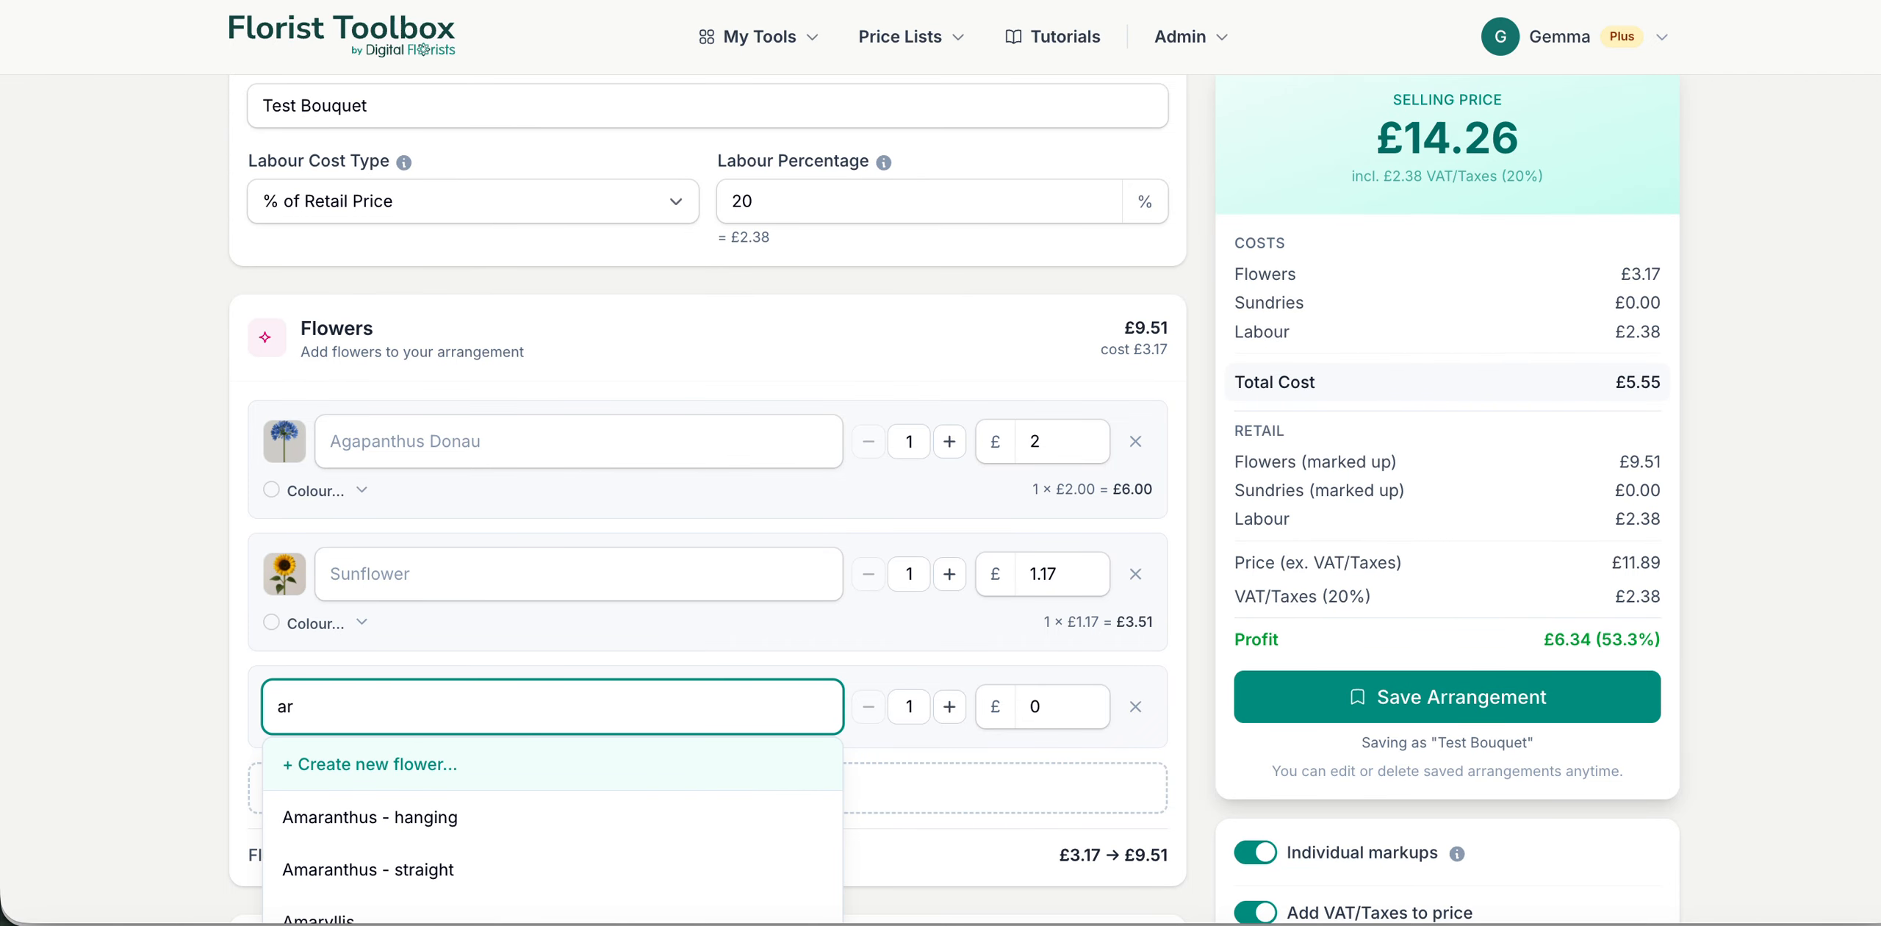
left_click(528, 836)
scroll(579, 669, "down", 3)
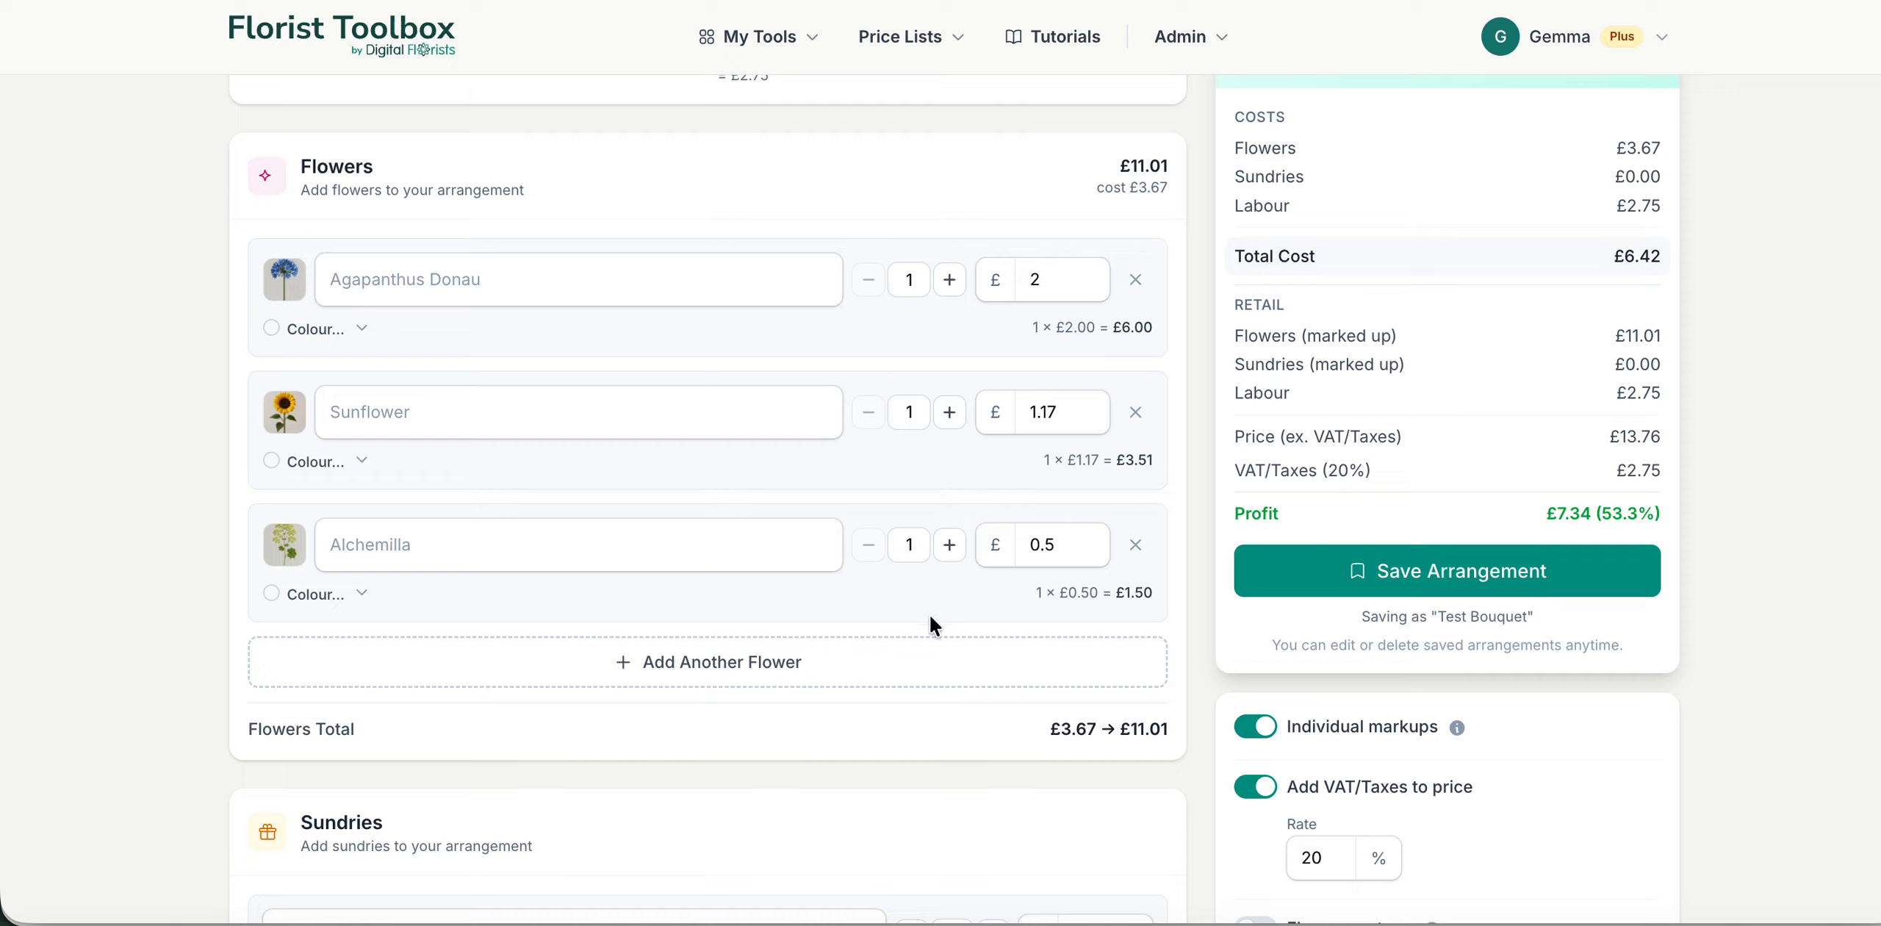
Step: Set the stem quantities to 5 for Agapanthus Donau, 4 for Sunflower and 4 for Alchemilla
left_click(952, 289)
left_click(953, 290)
left_click(952, 290)
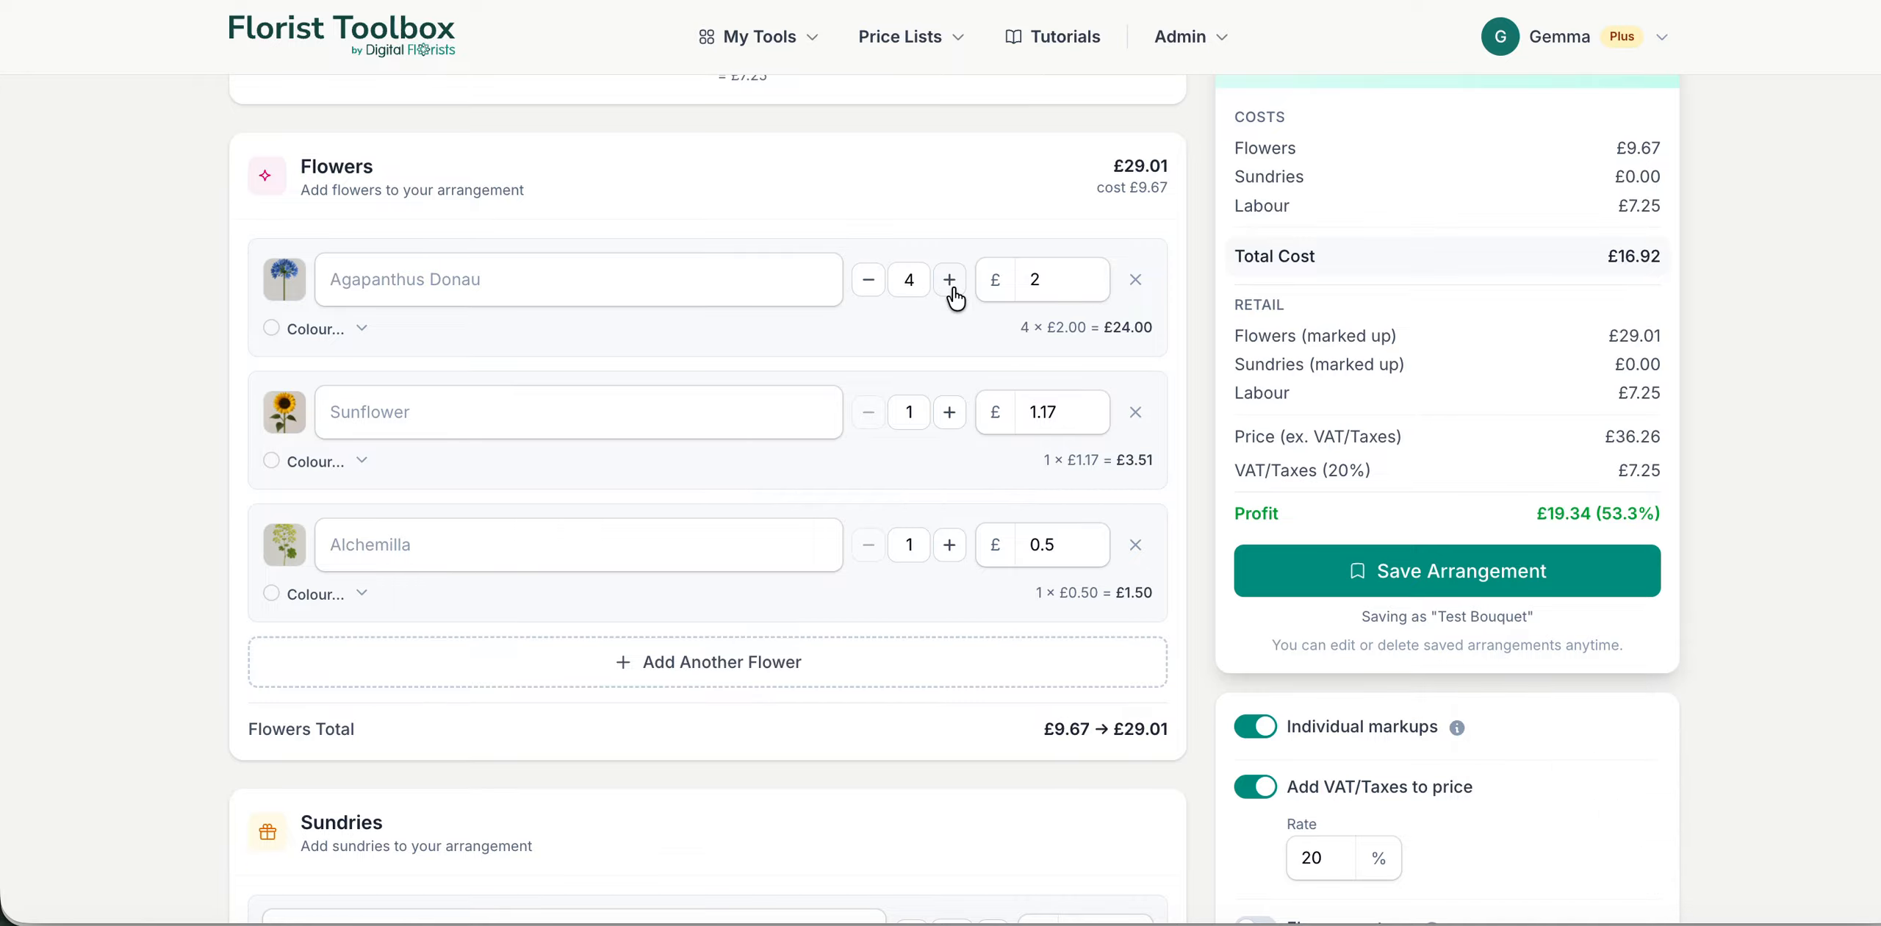
left_click(952, 290)
left_click(957, 417)
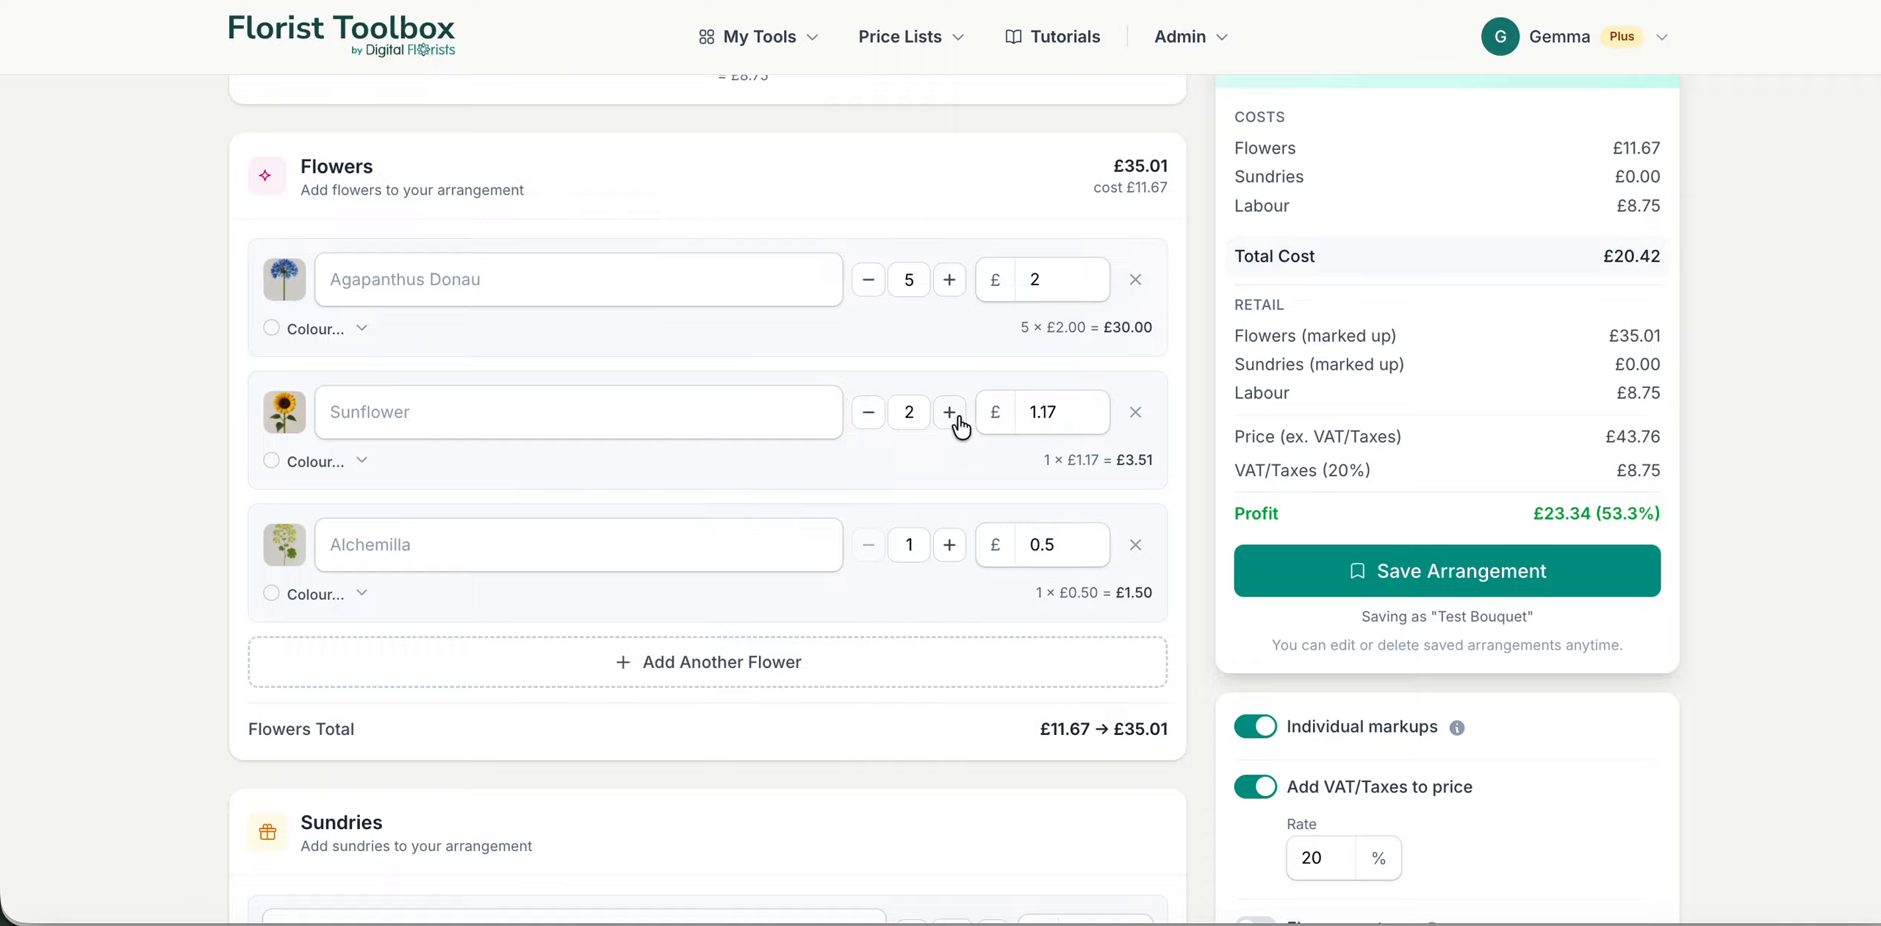
left_click(957, 418)
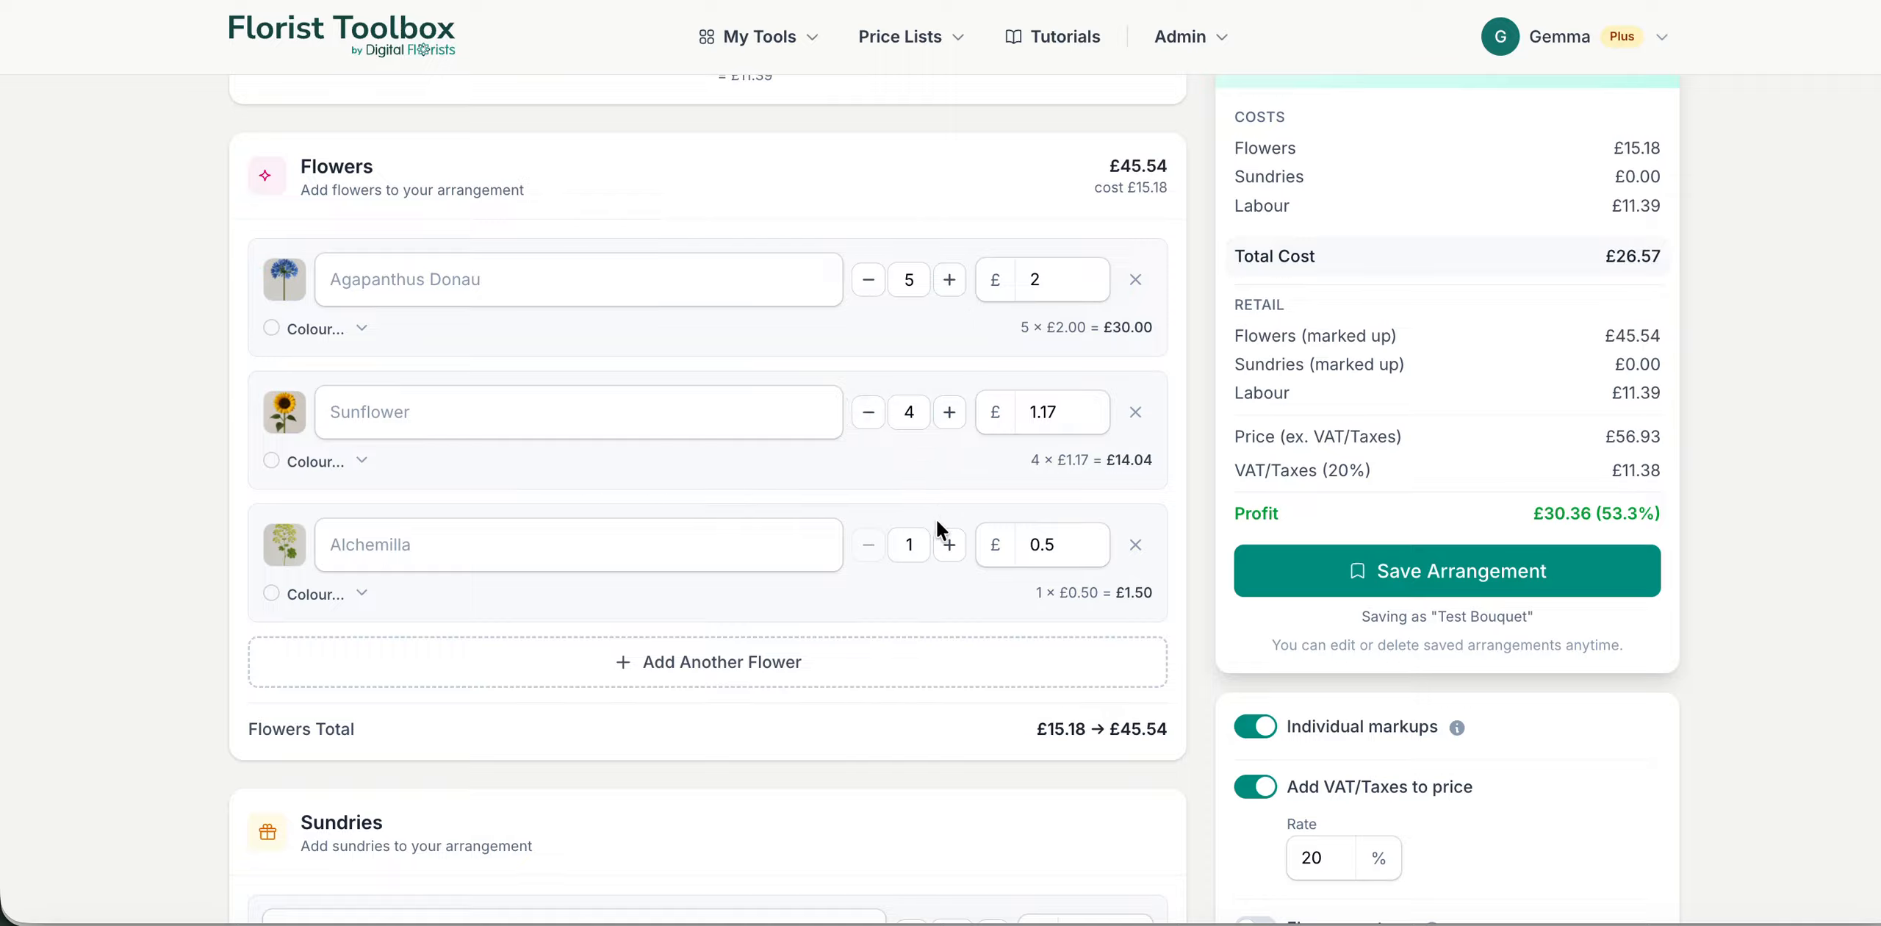
left_click(950, 544)
left_click(950, 545)
left_click(949, 544)
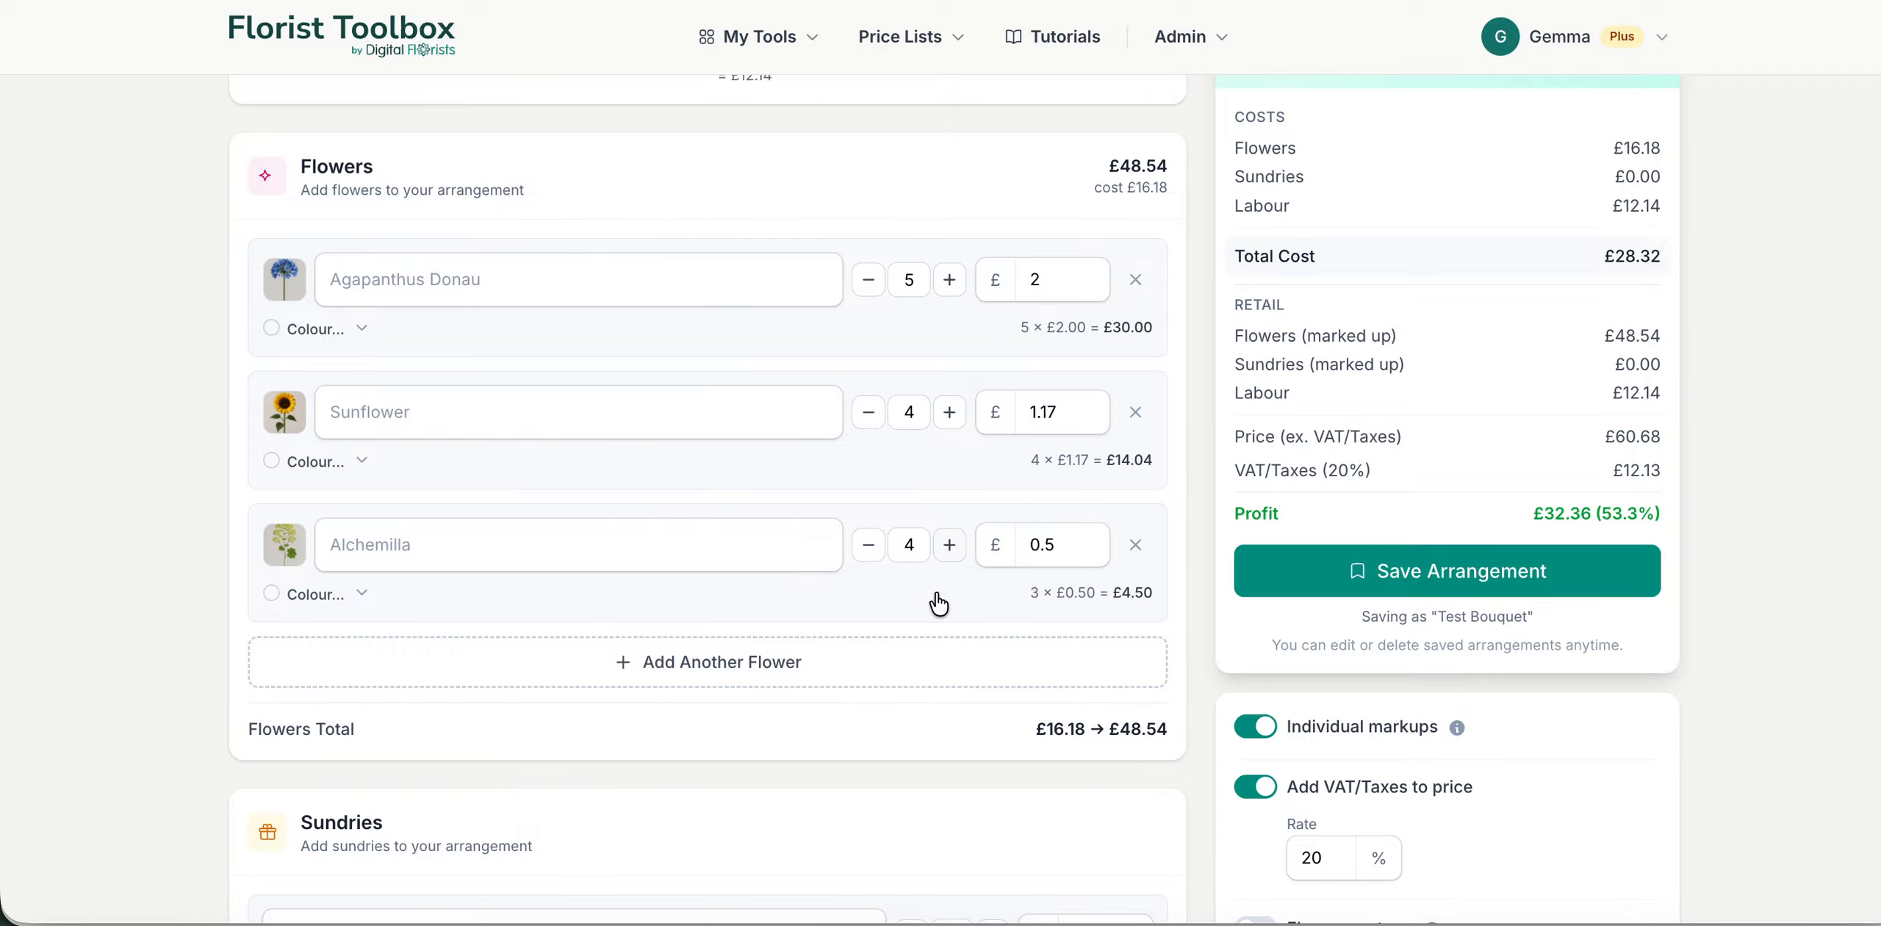
Step: Examine the flowers total, the labour charge and the selling price for the chosen stems
scroll(896, 621, "up", 1)
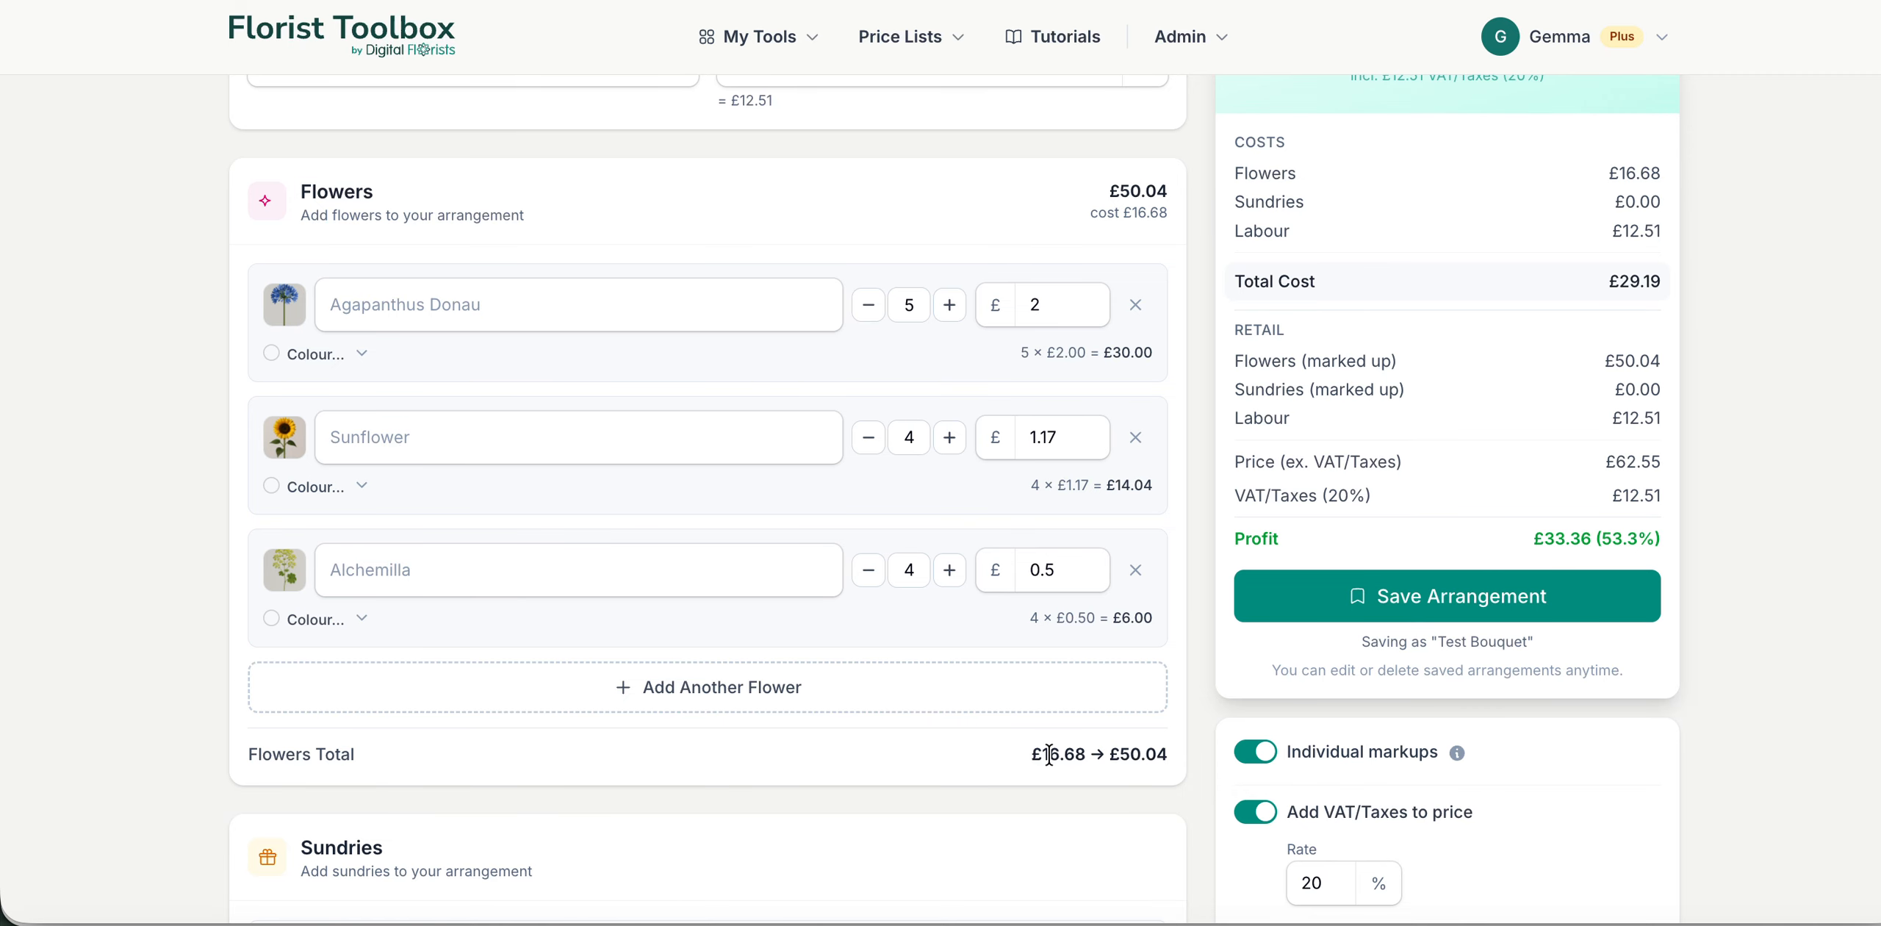
scroll(1049, 757, "up", 1)
scroll(1067, 761, "down", 1)
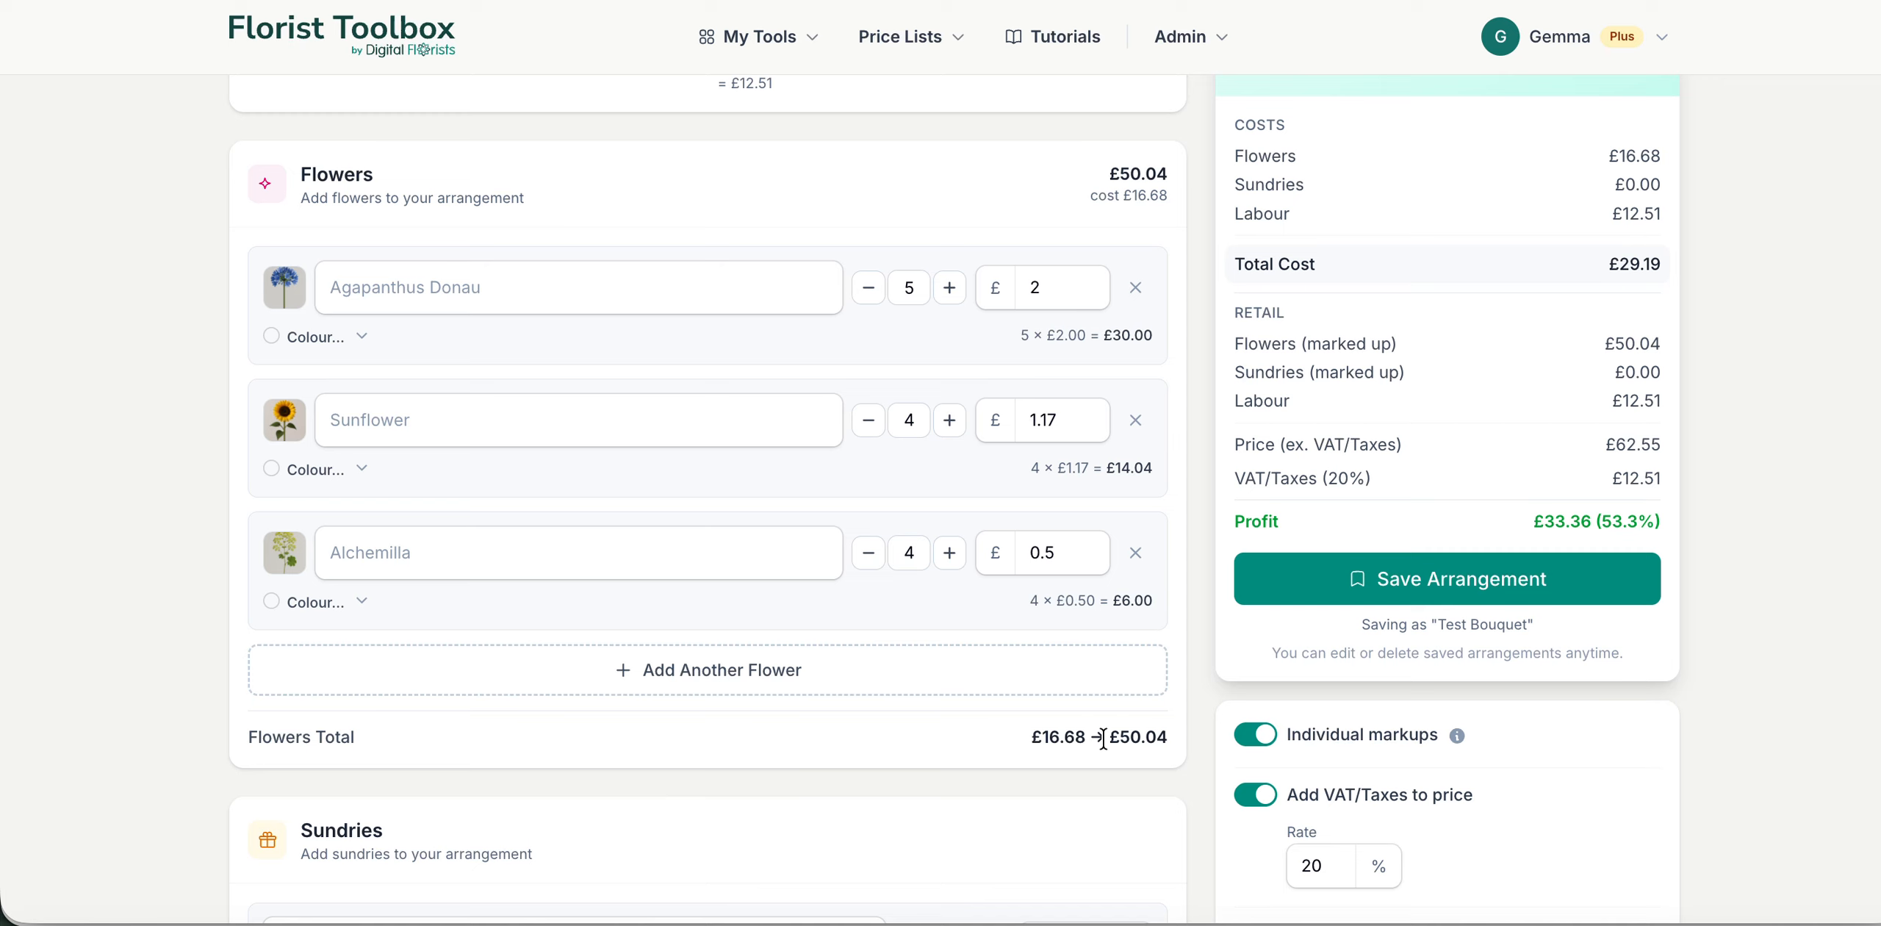
scroll(834, 704, "up", 1)
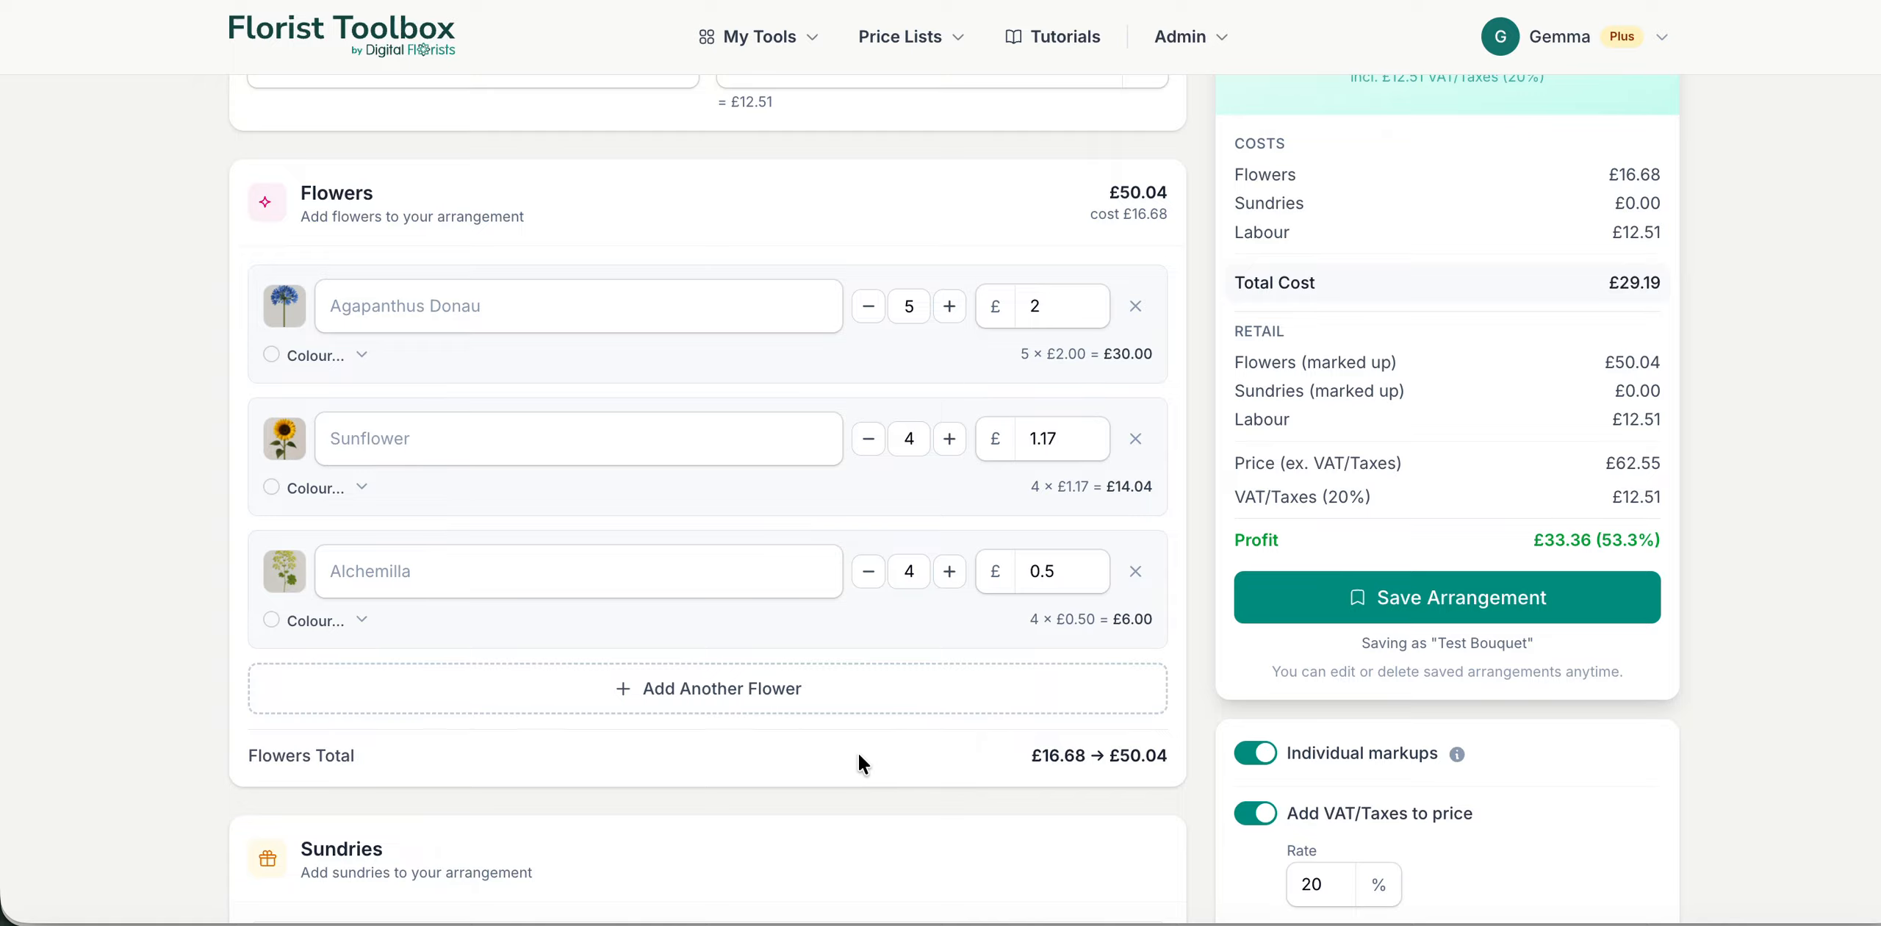
scroll(859, 753, "up", 3)
scroll(858, 753, "up", 2)
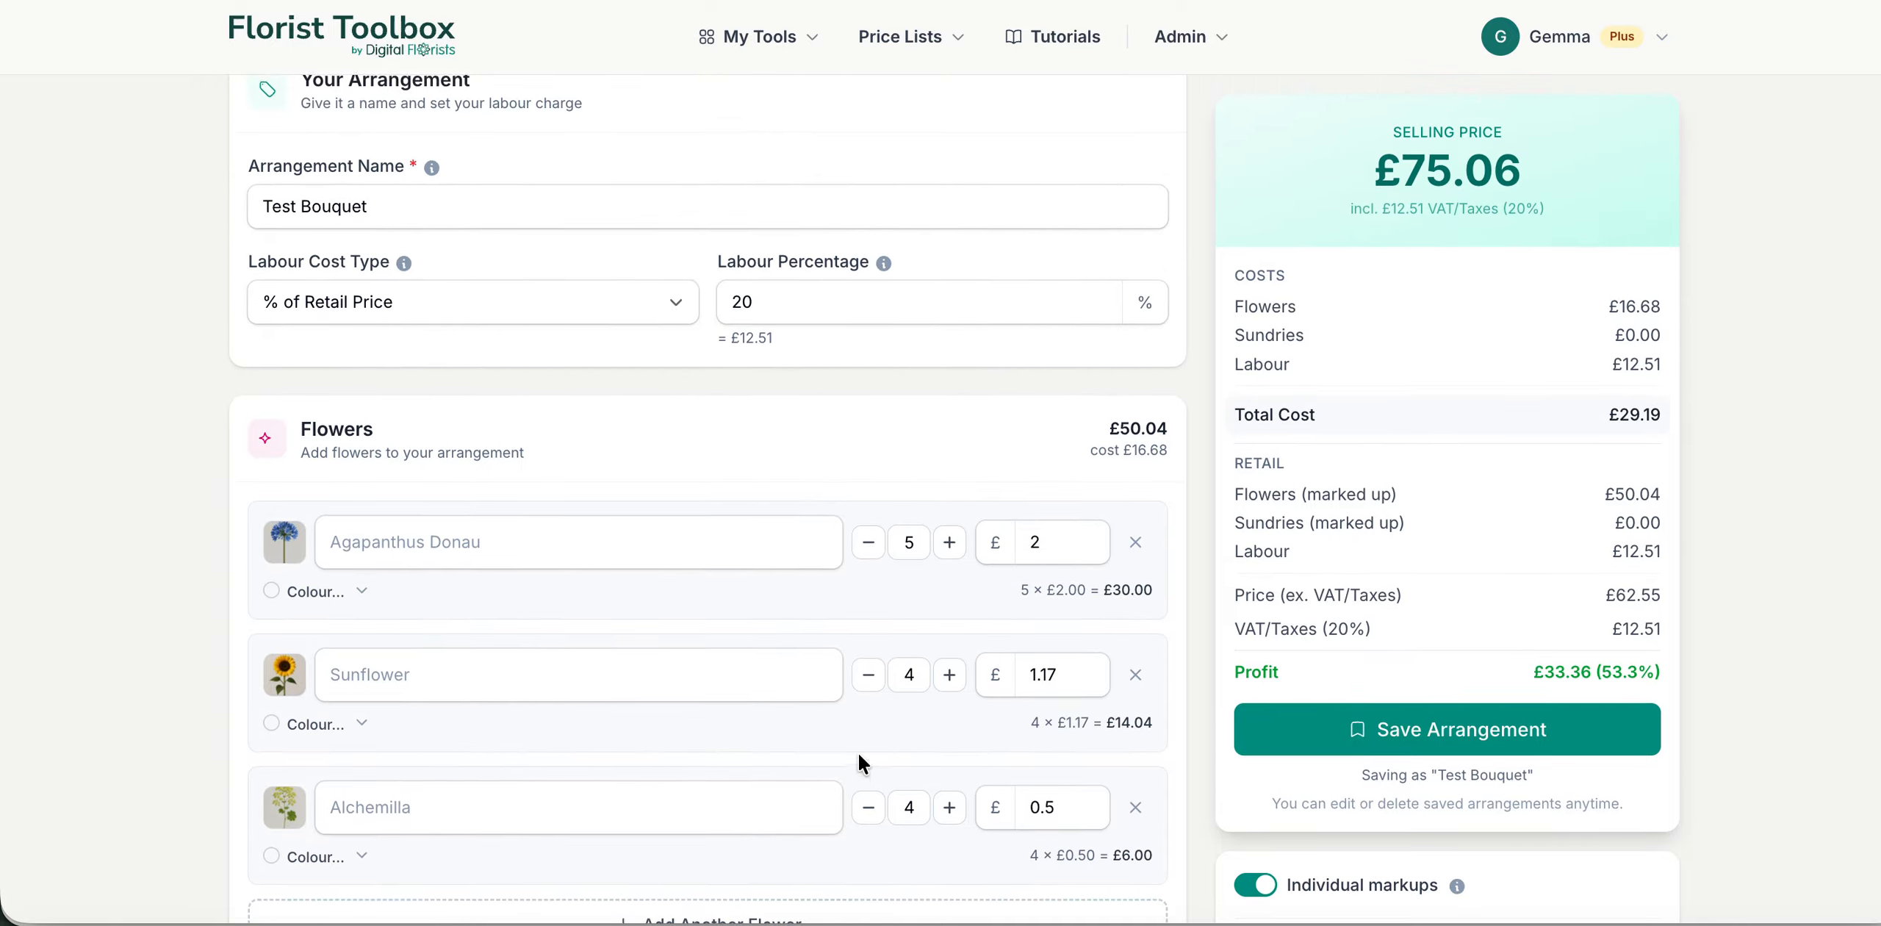
Step: Add Wrap etc as the arrangement's sundry
scroll(858, 752, "down", 10)
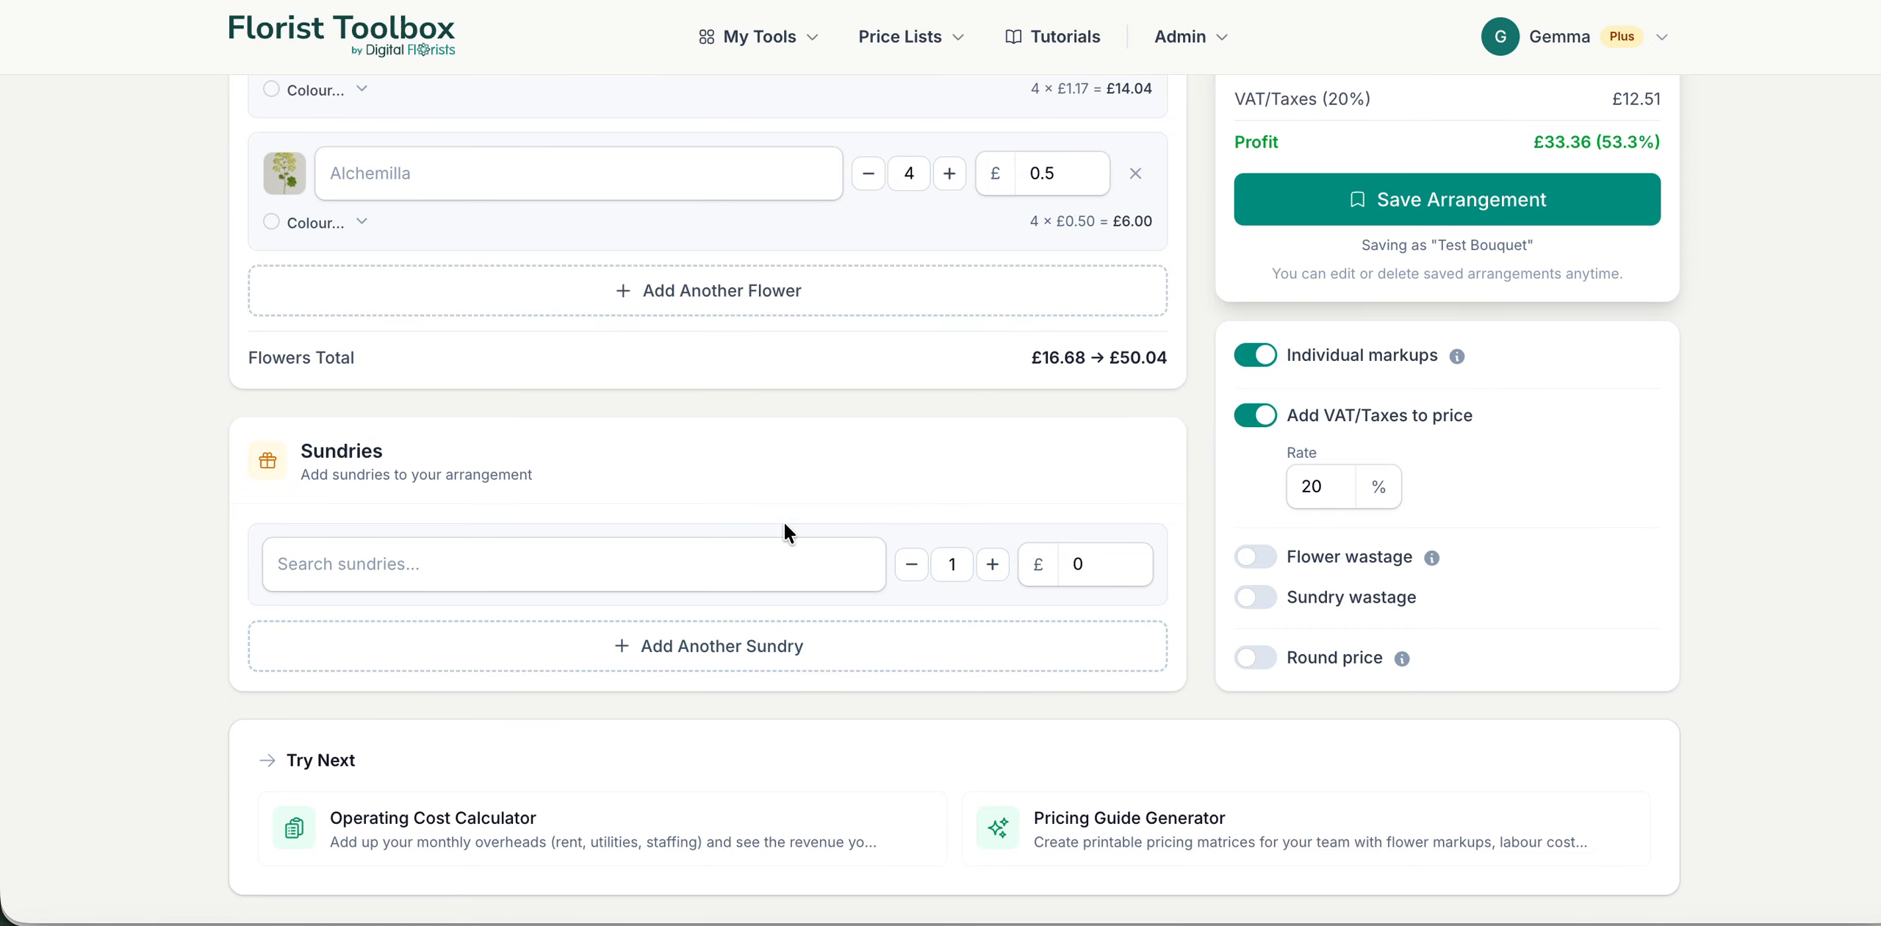
left_click(785, 547)
type("wrap")
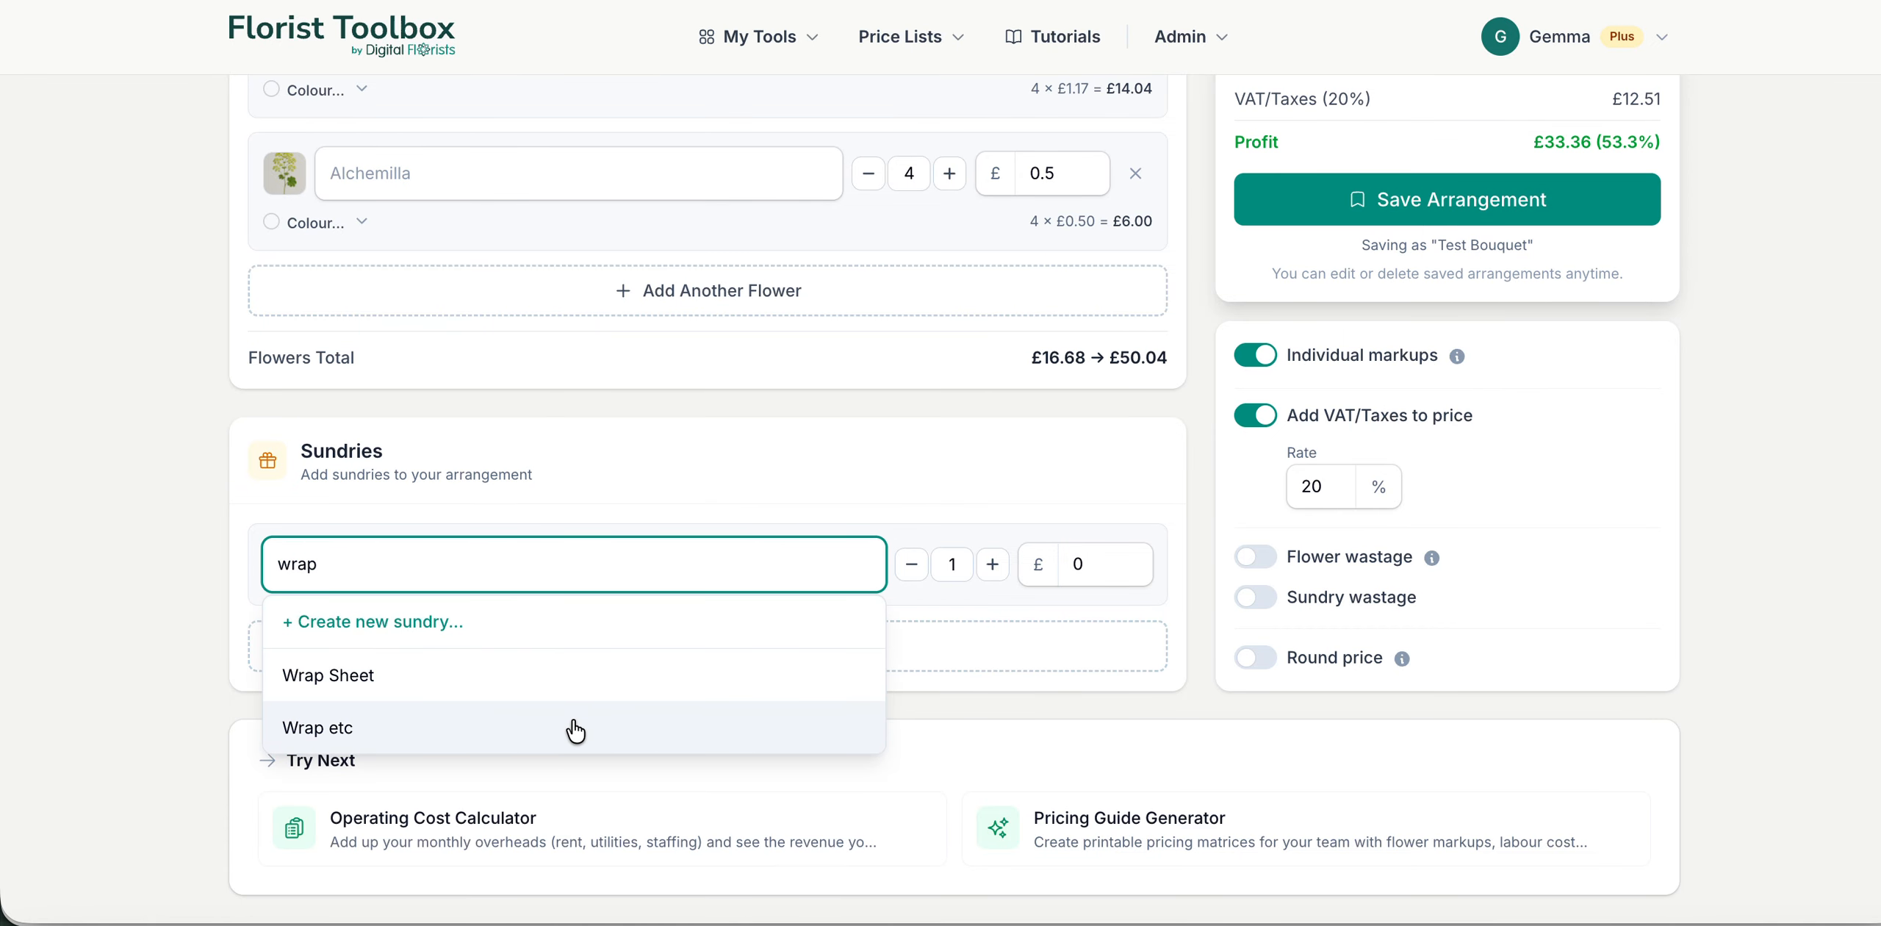
left_click(575, 729)
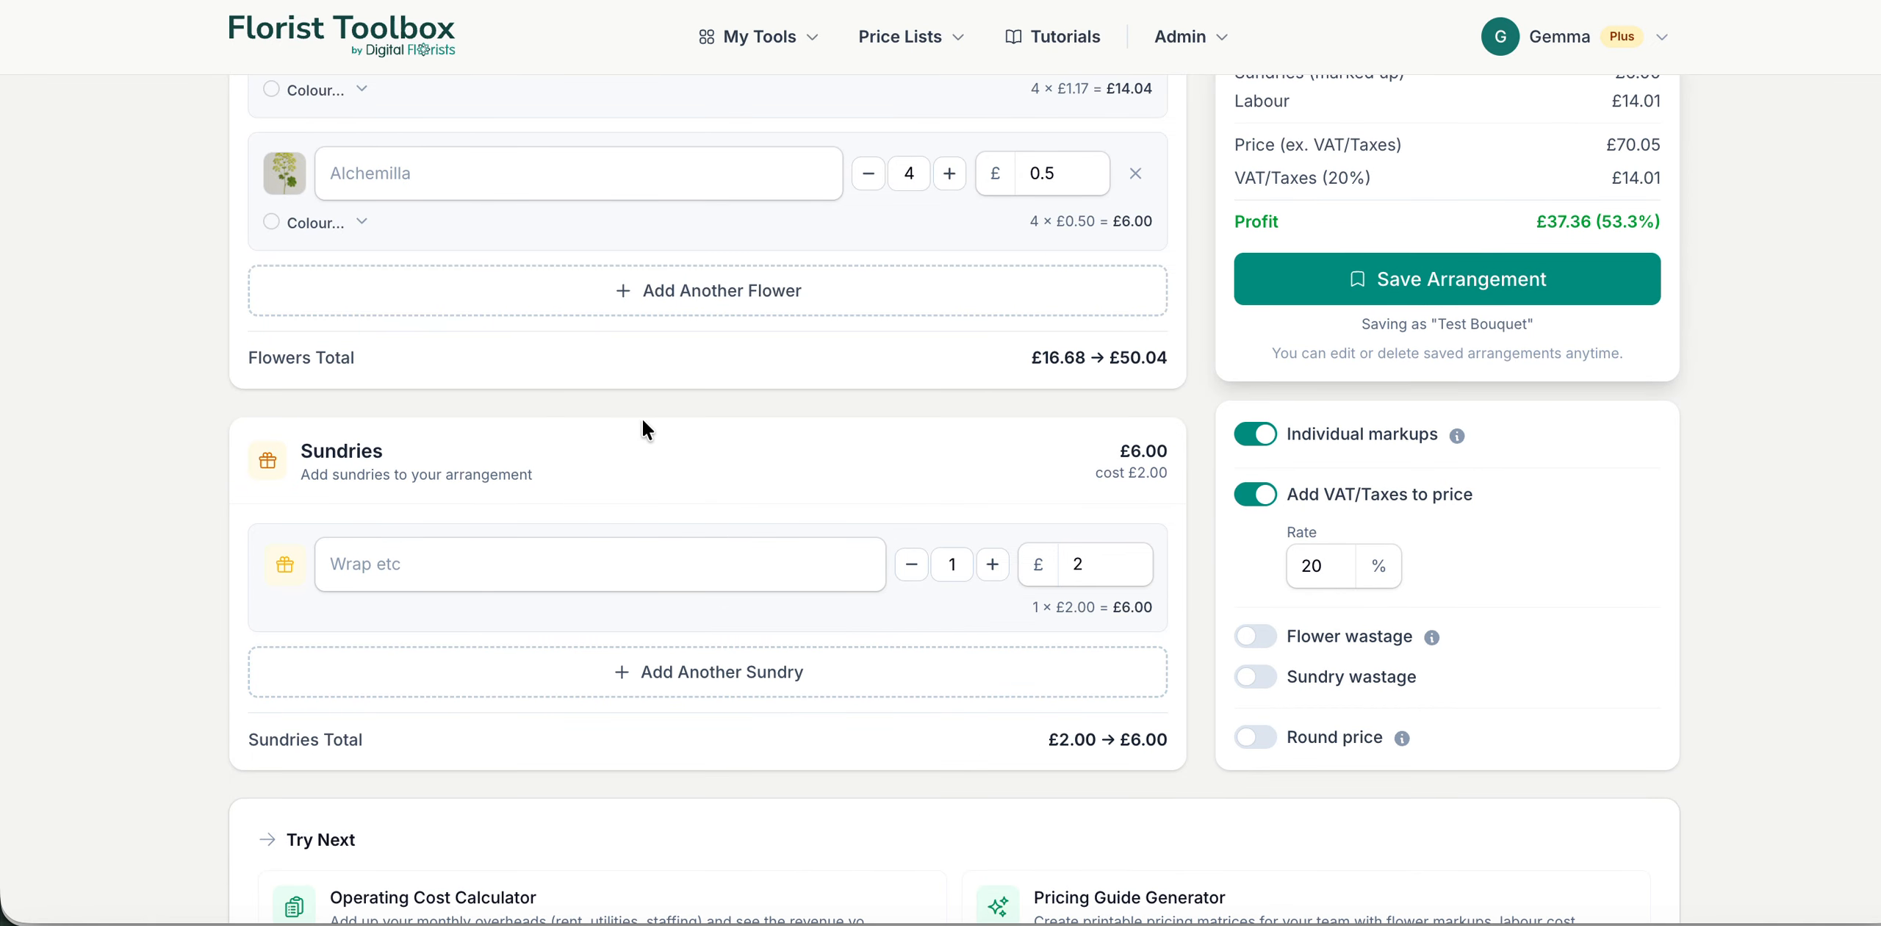
Step: Review the pricing options and the breakdown of costs, retail prices, VAT and profit with the sundry included
scroll(1052, 670, "down", 2)
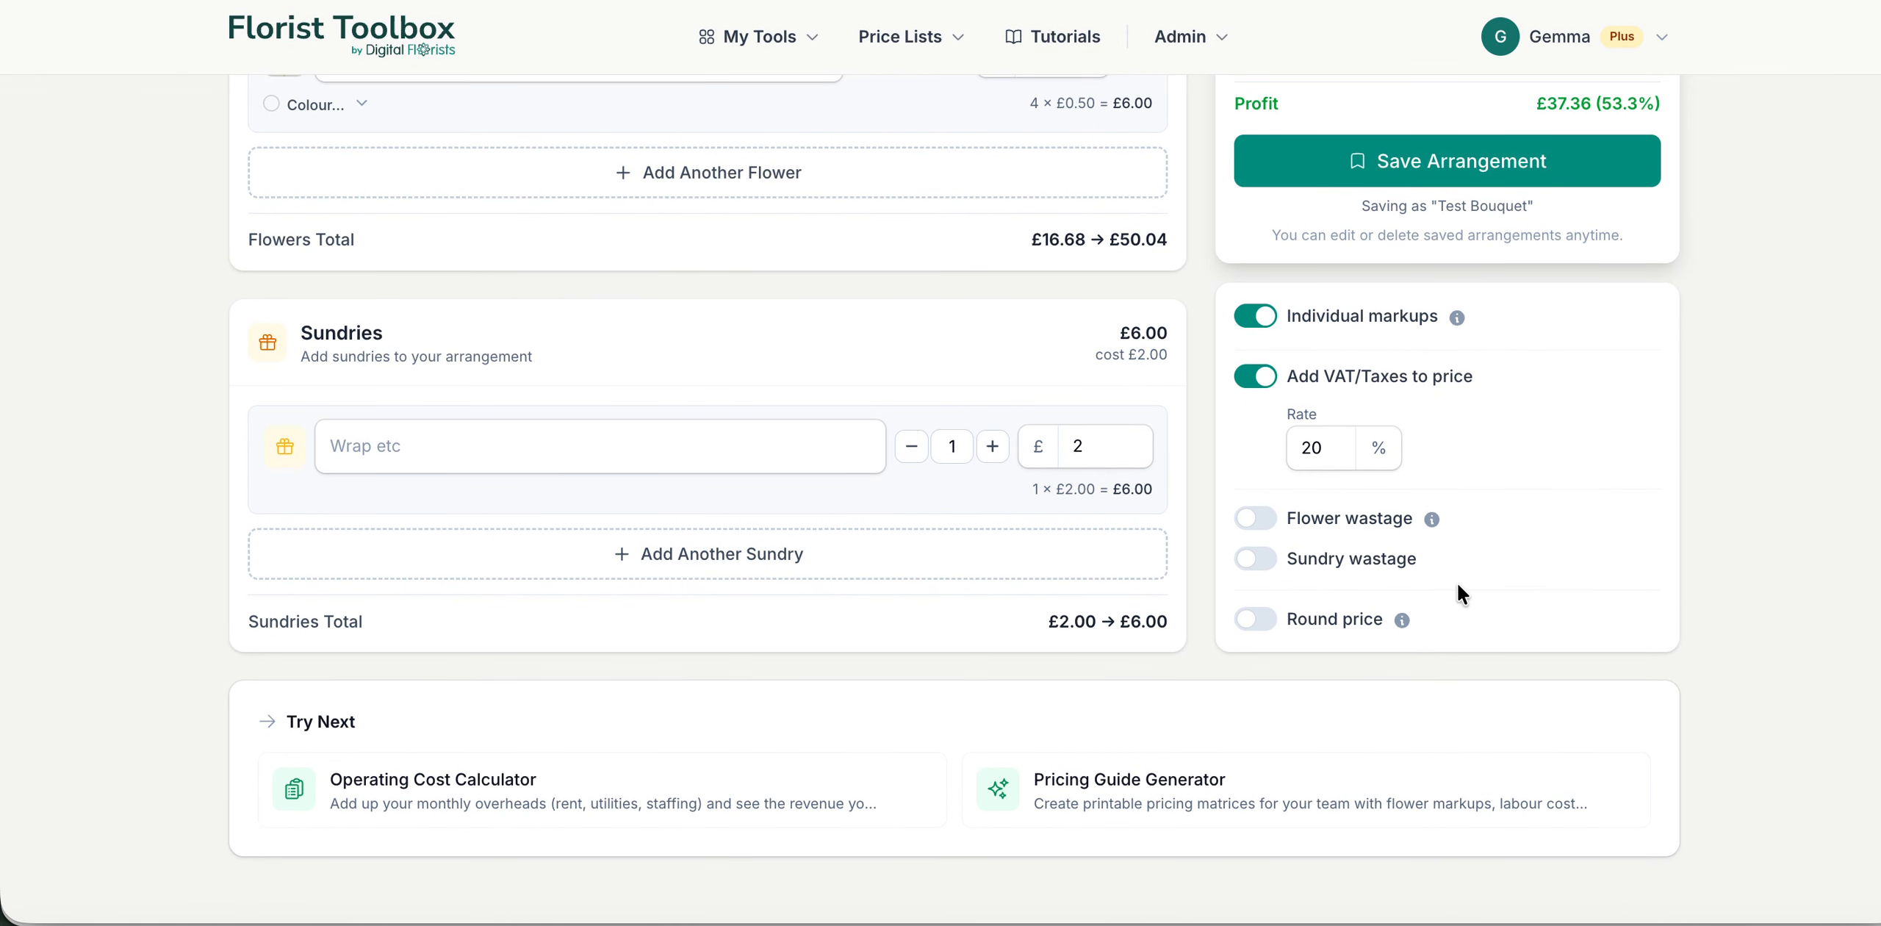
scroll(1457, 581, "up", 10)
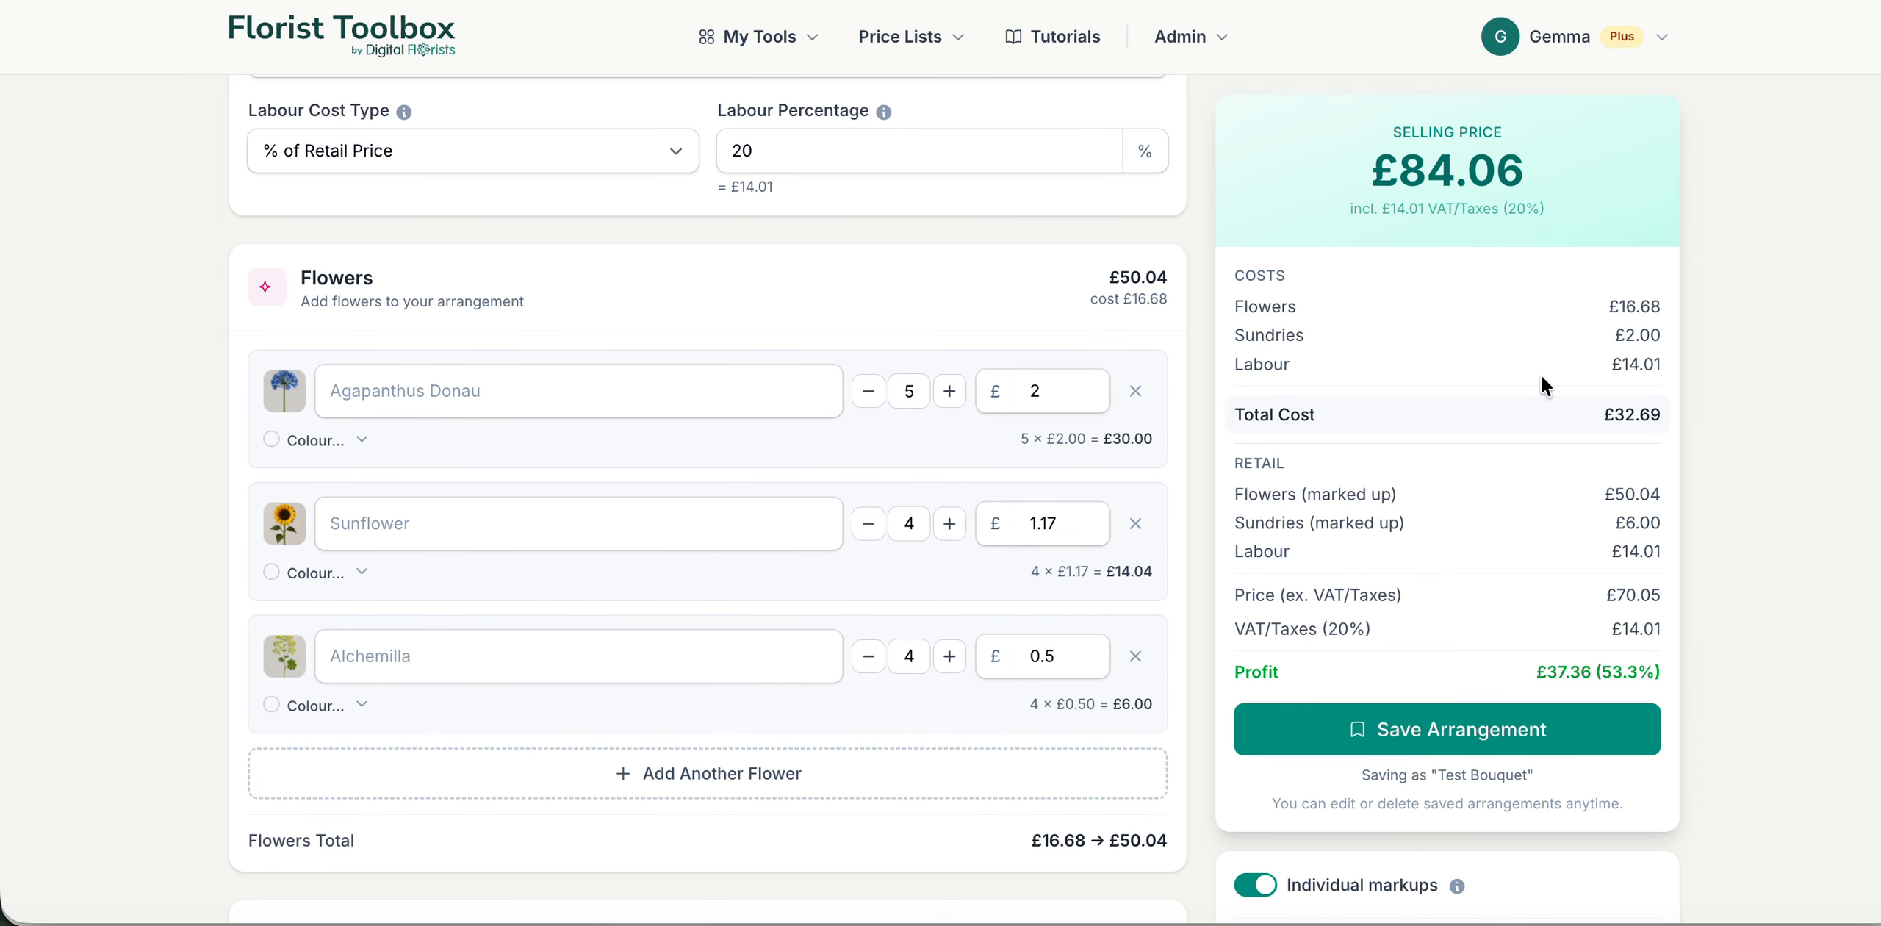
scroll(1540, 374, "down", 1)
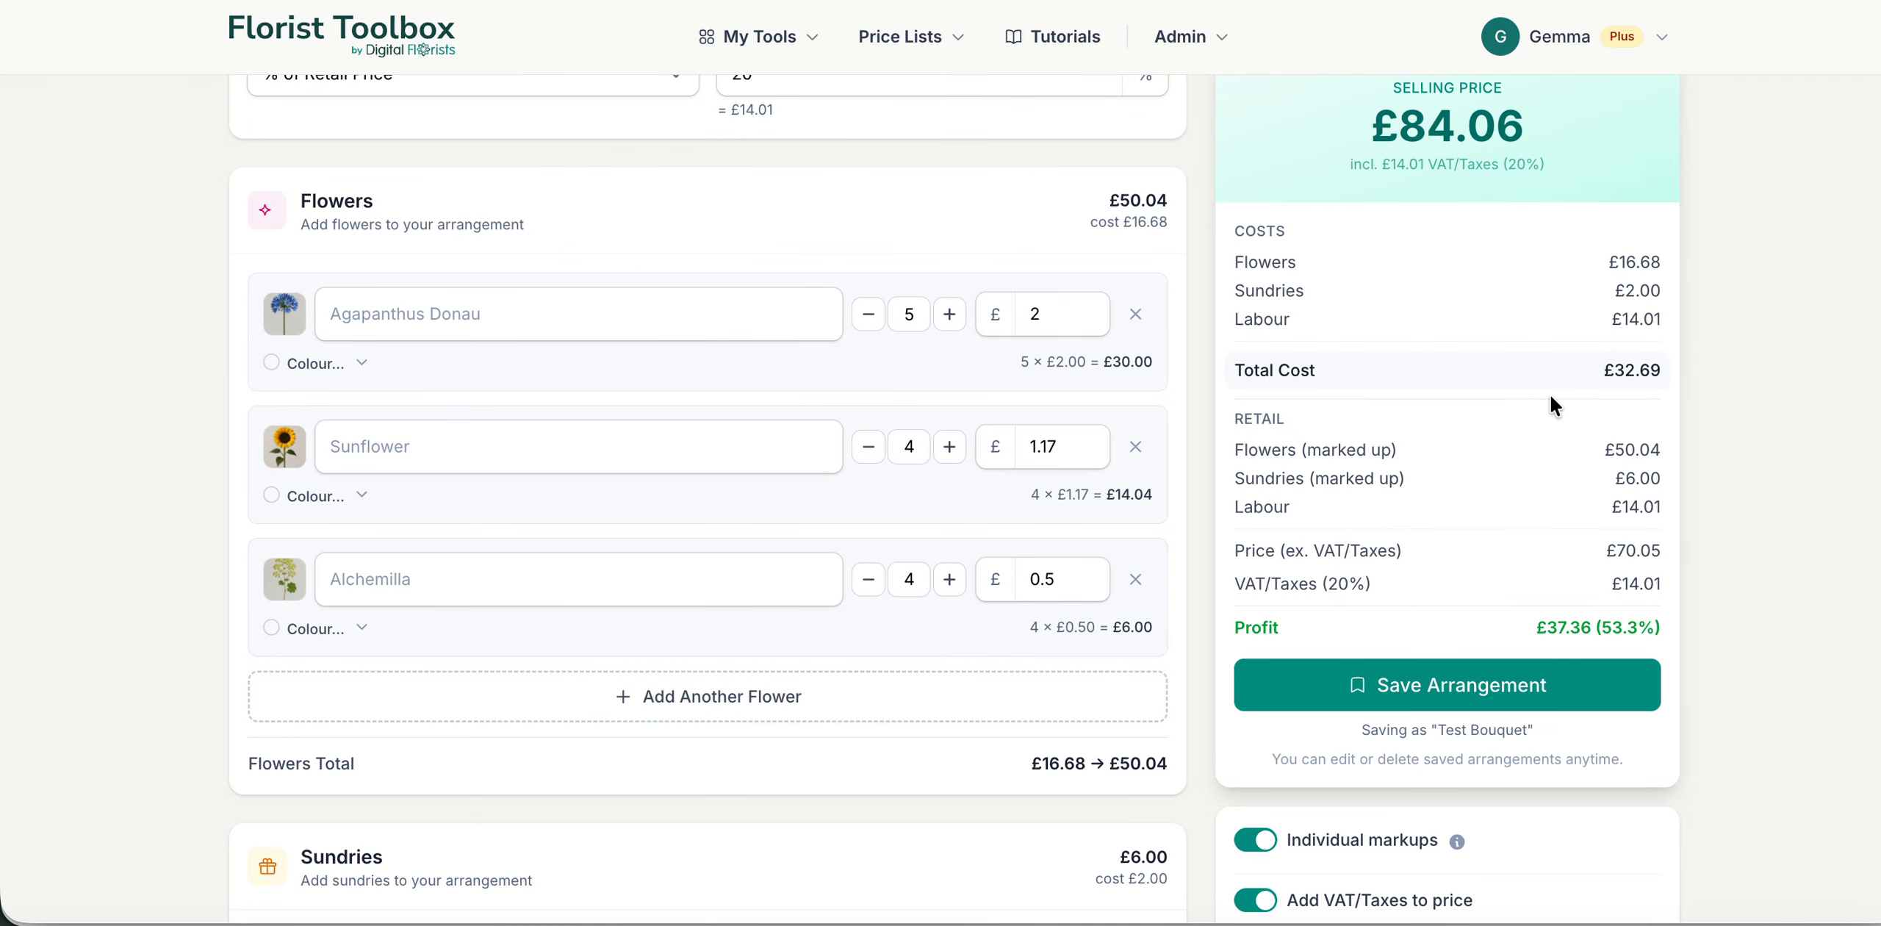
scroll(1537, 463, "down", 1)
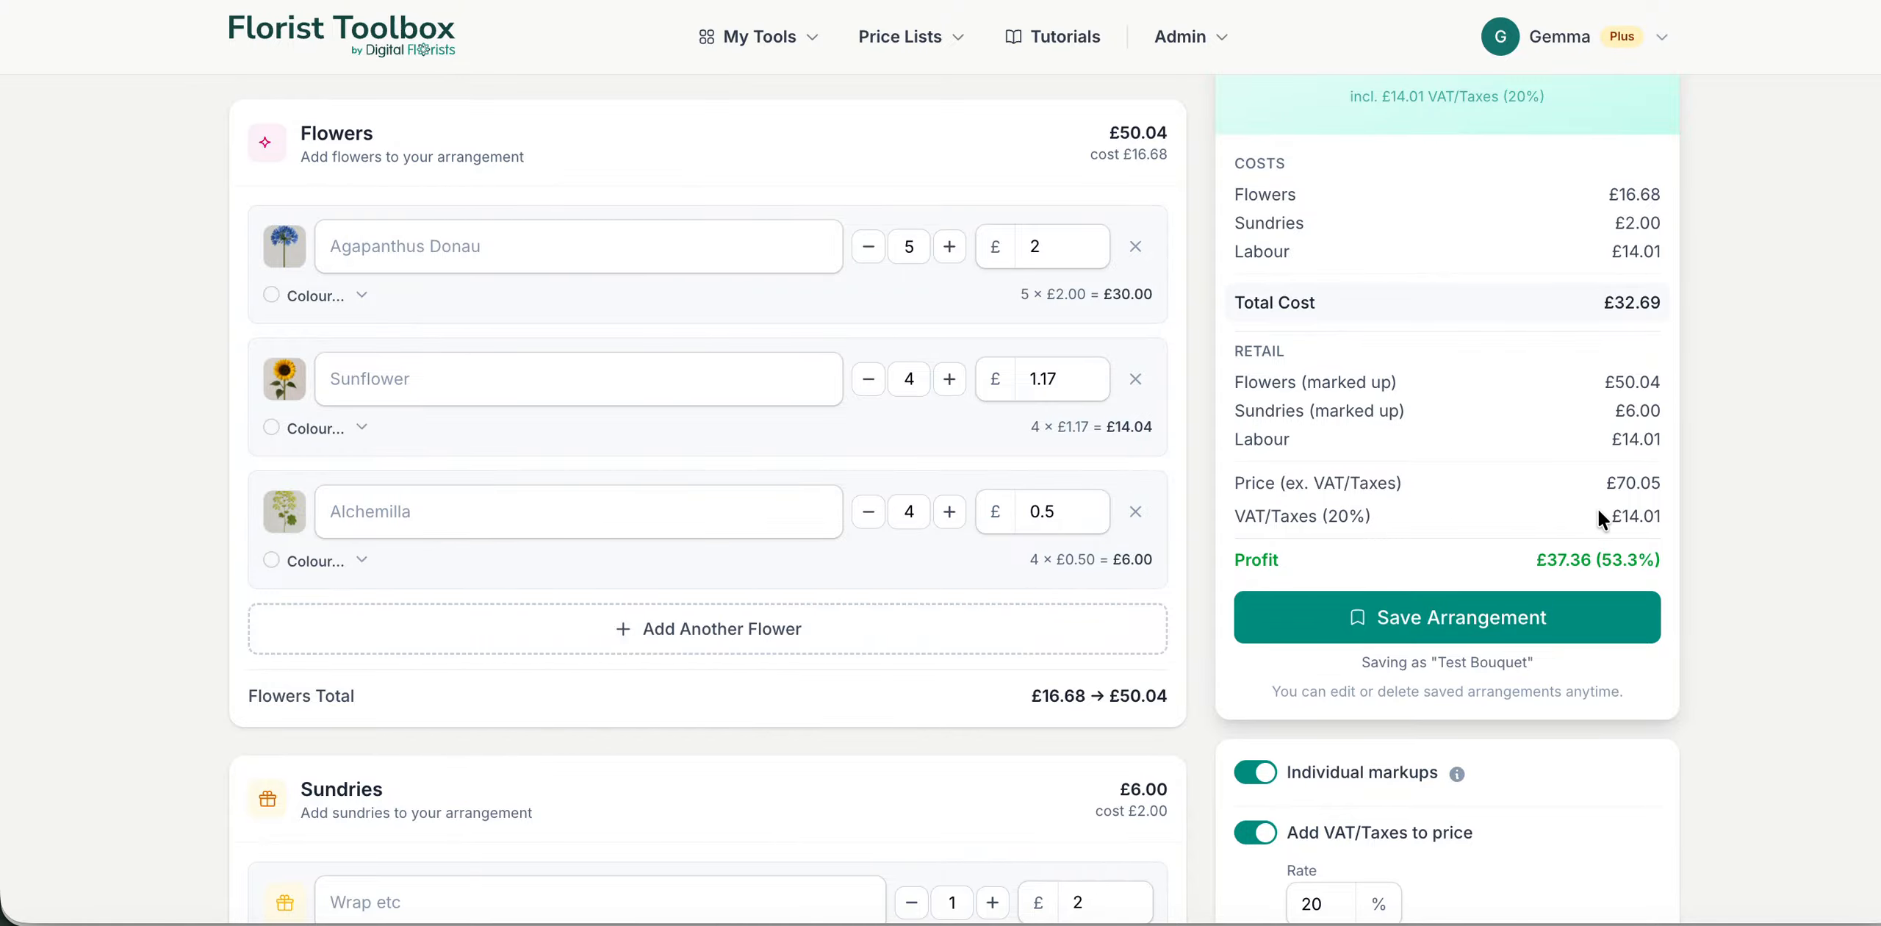
scroll(1655, 509, "up", 1)
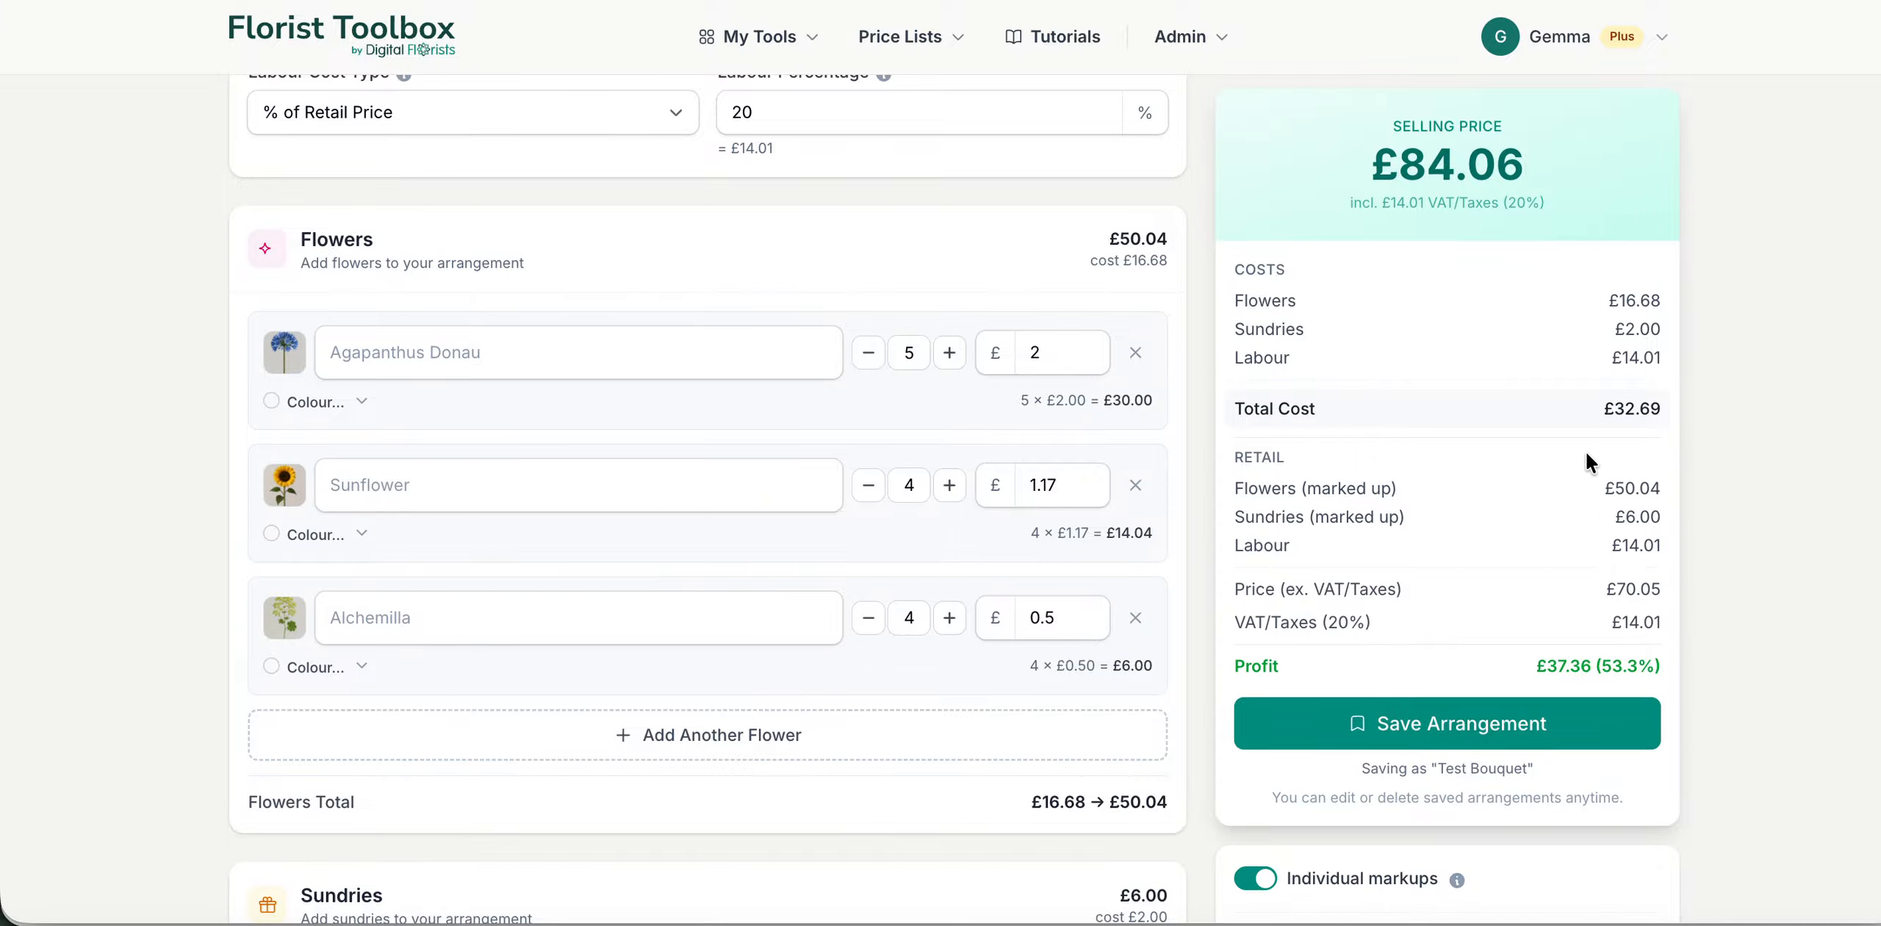
Step: Turn on price rounding with Round to Nearest 0.50 and check the rounded selling price
scroll(1584, 449, "down", 5)
scroll(1584, 450, "down", 1)
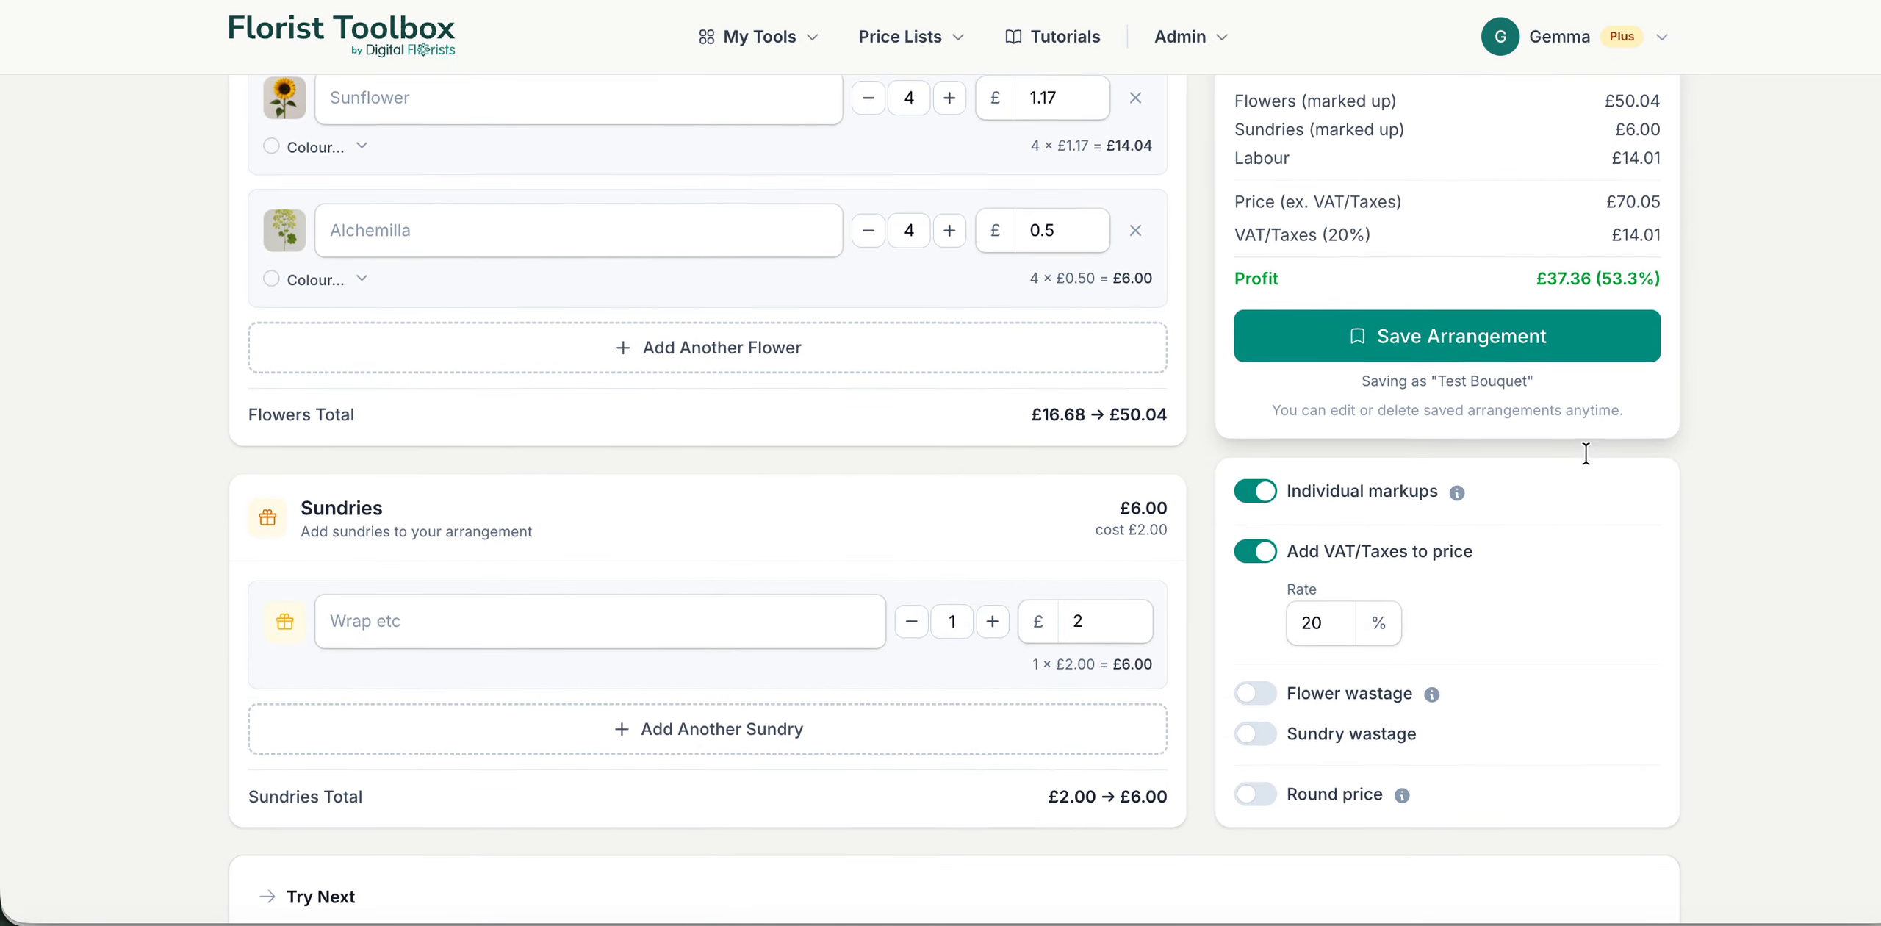
scroll(1523, 607, "down", 1)
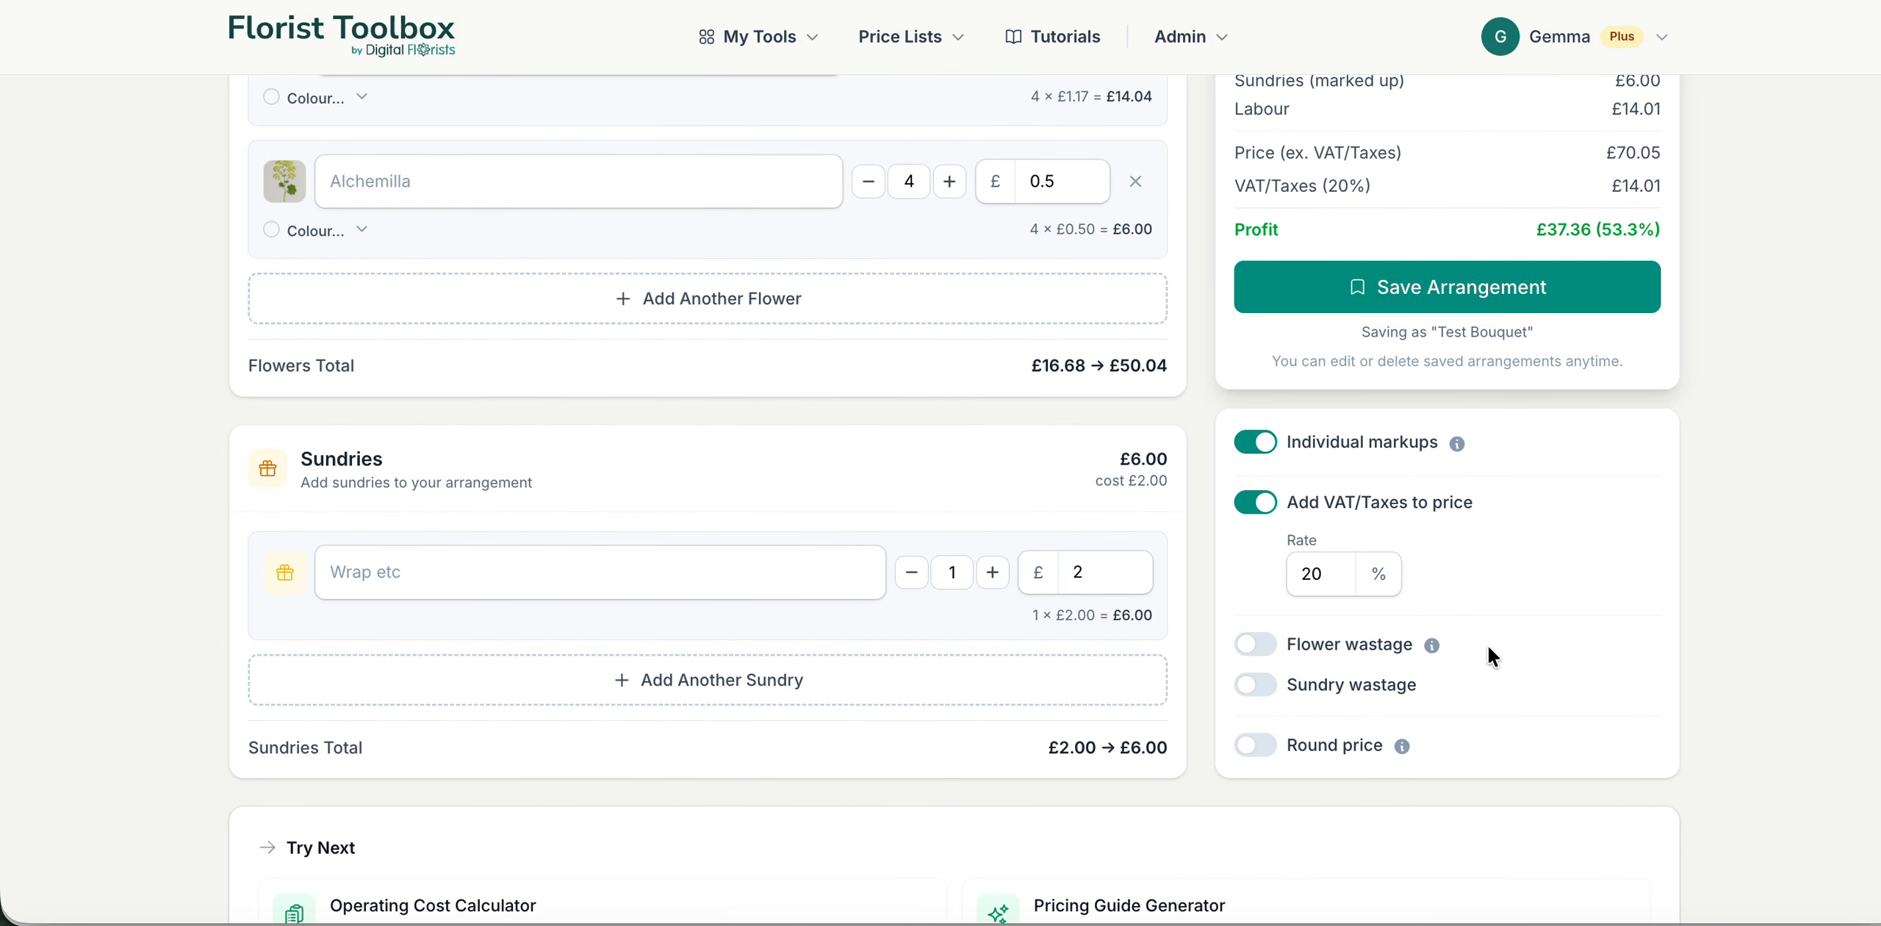
left_click(1255, 746)
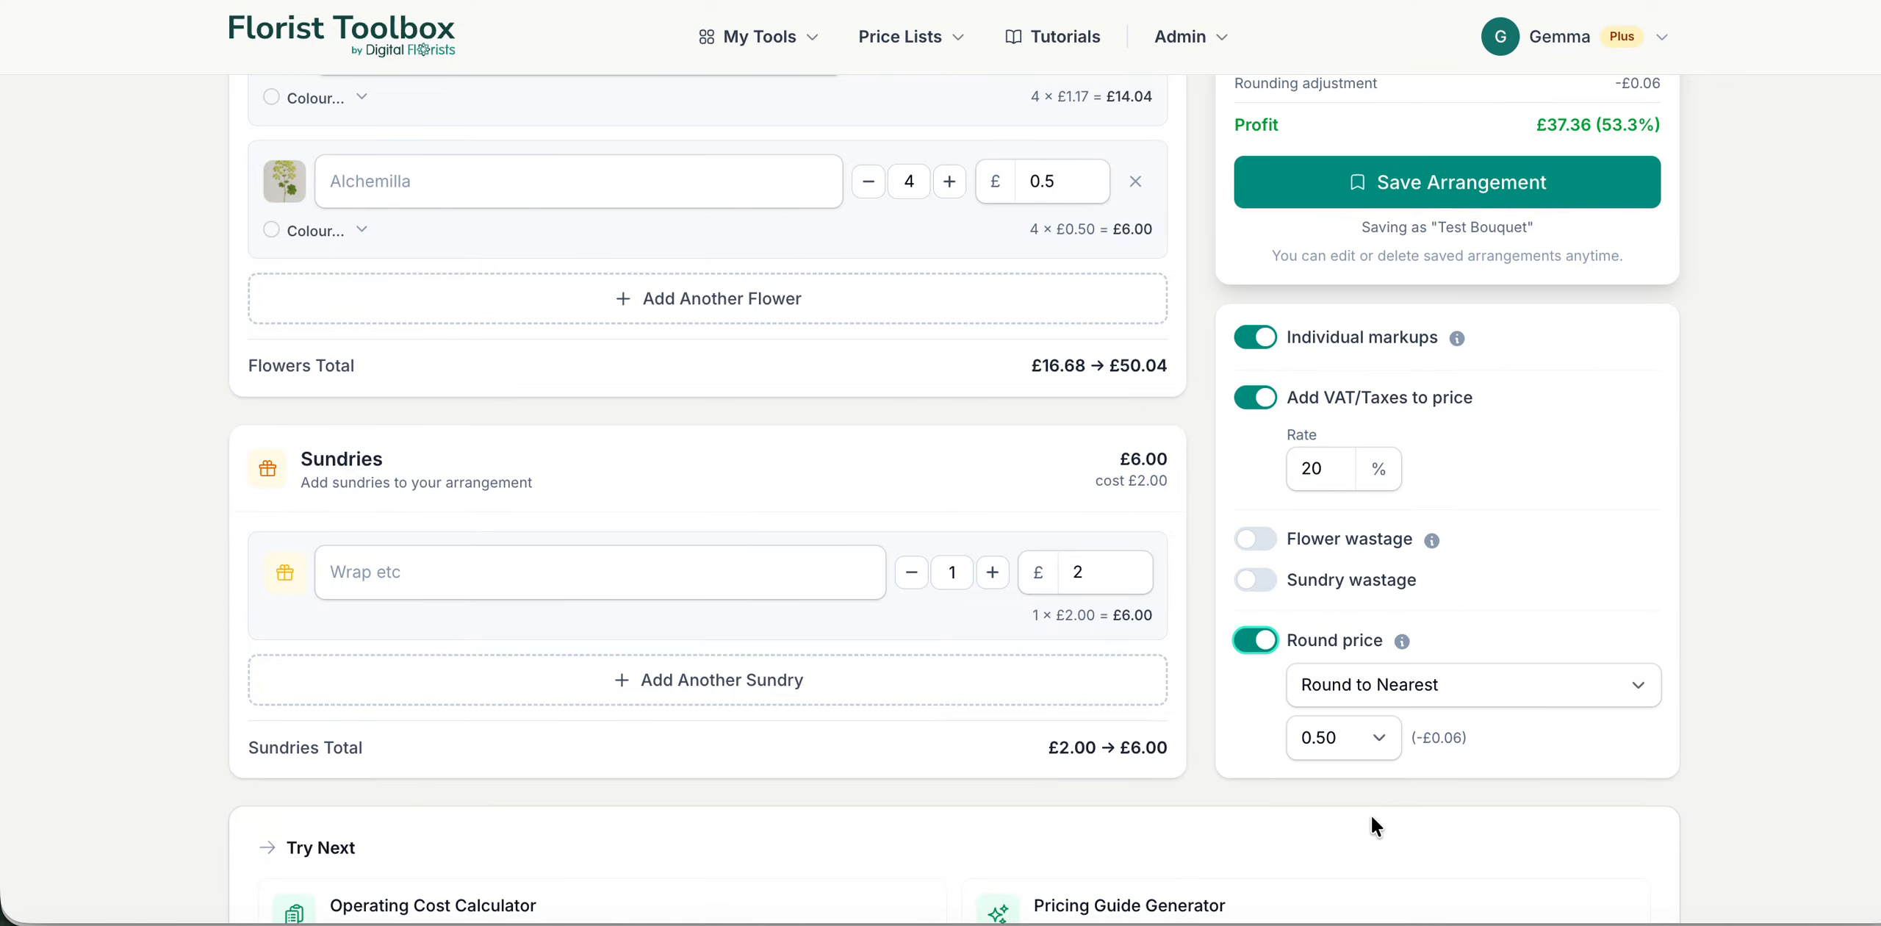
left_click(1408, 695)
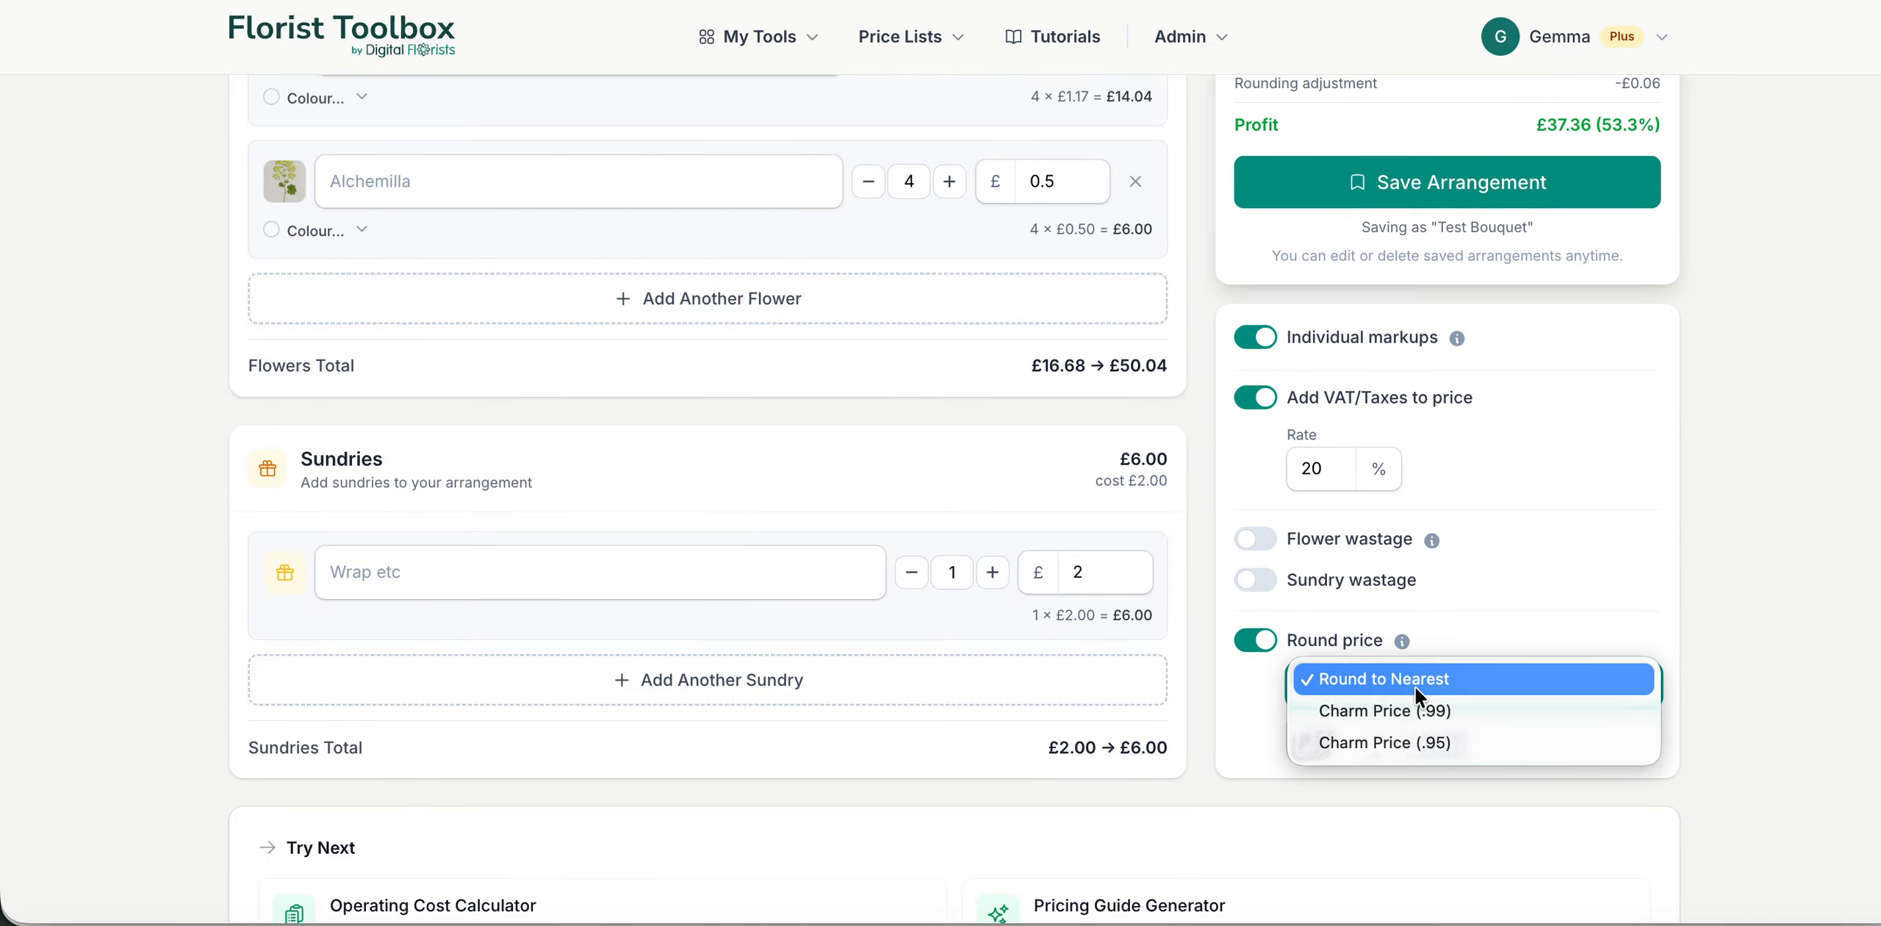
left_click(1544, 621)
left_click(1343, 733)
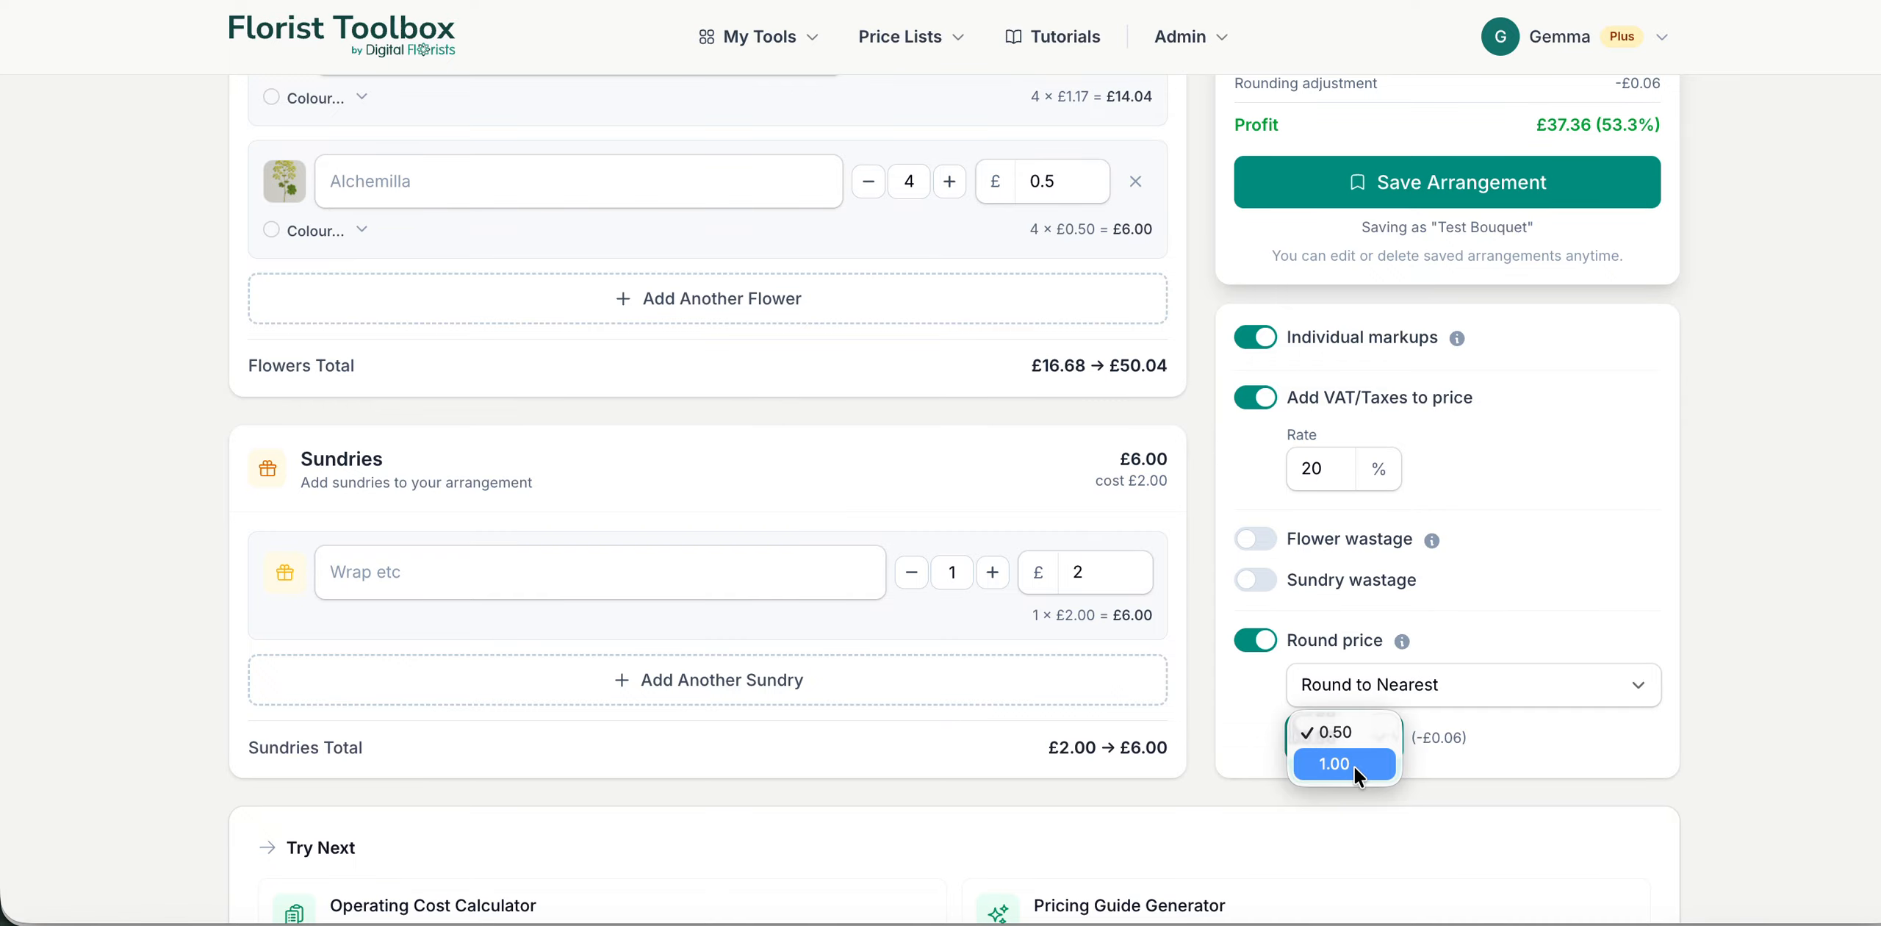
left_click(1353, 766)
scroll(1588, 606, "up", 4)
scroll(1588, 609, "up", 5)
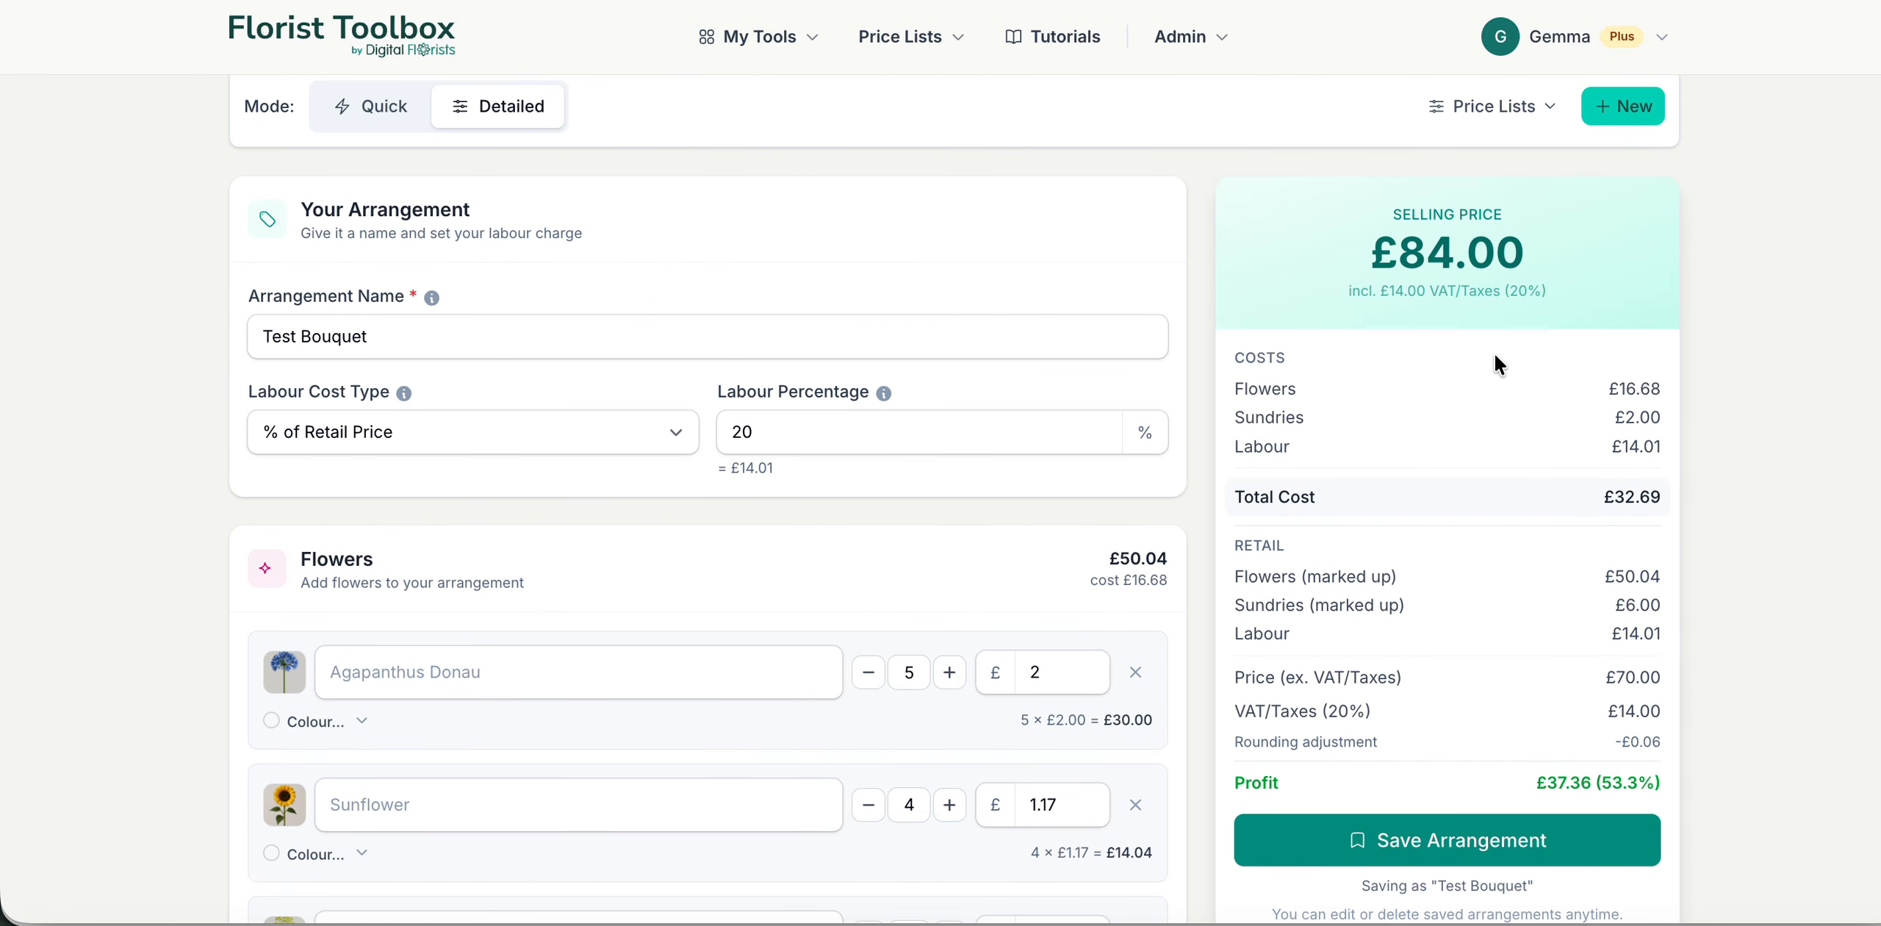
Step: Turn off individual markups and set the overall flowers markup to 2.5
scroll(1643, 479, "down", 2)
scroll(1643, 479, "down", 6)
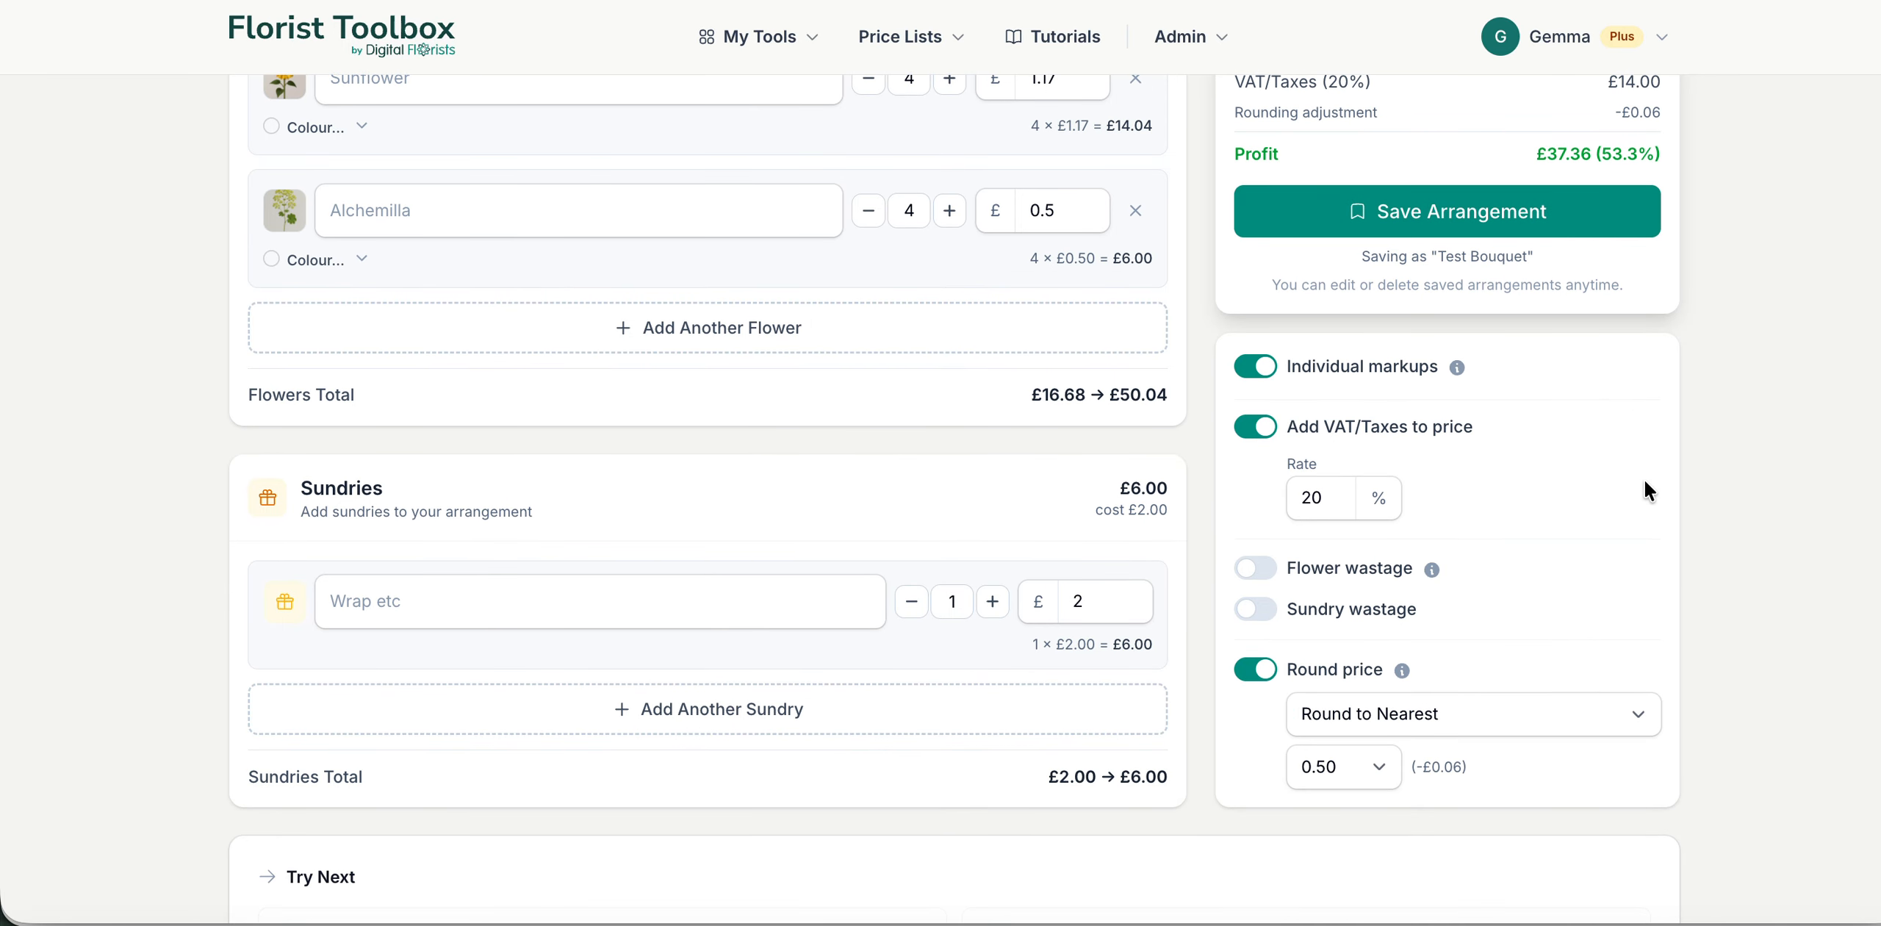
scroll(1561, 407, "up", 2)
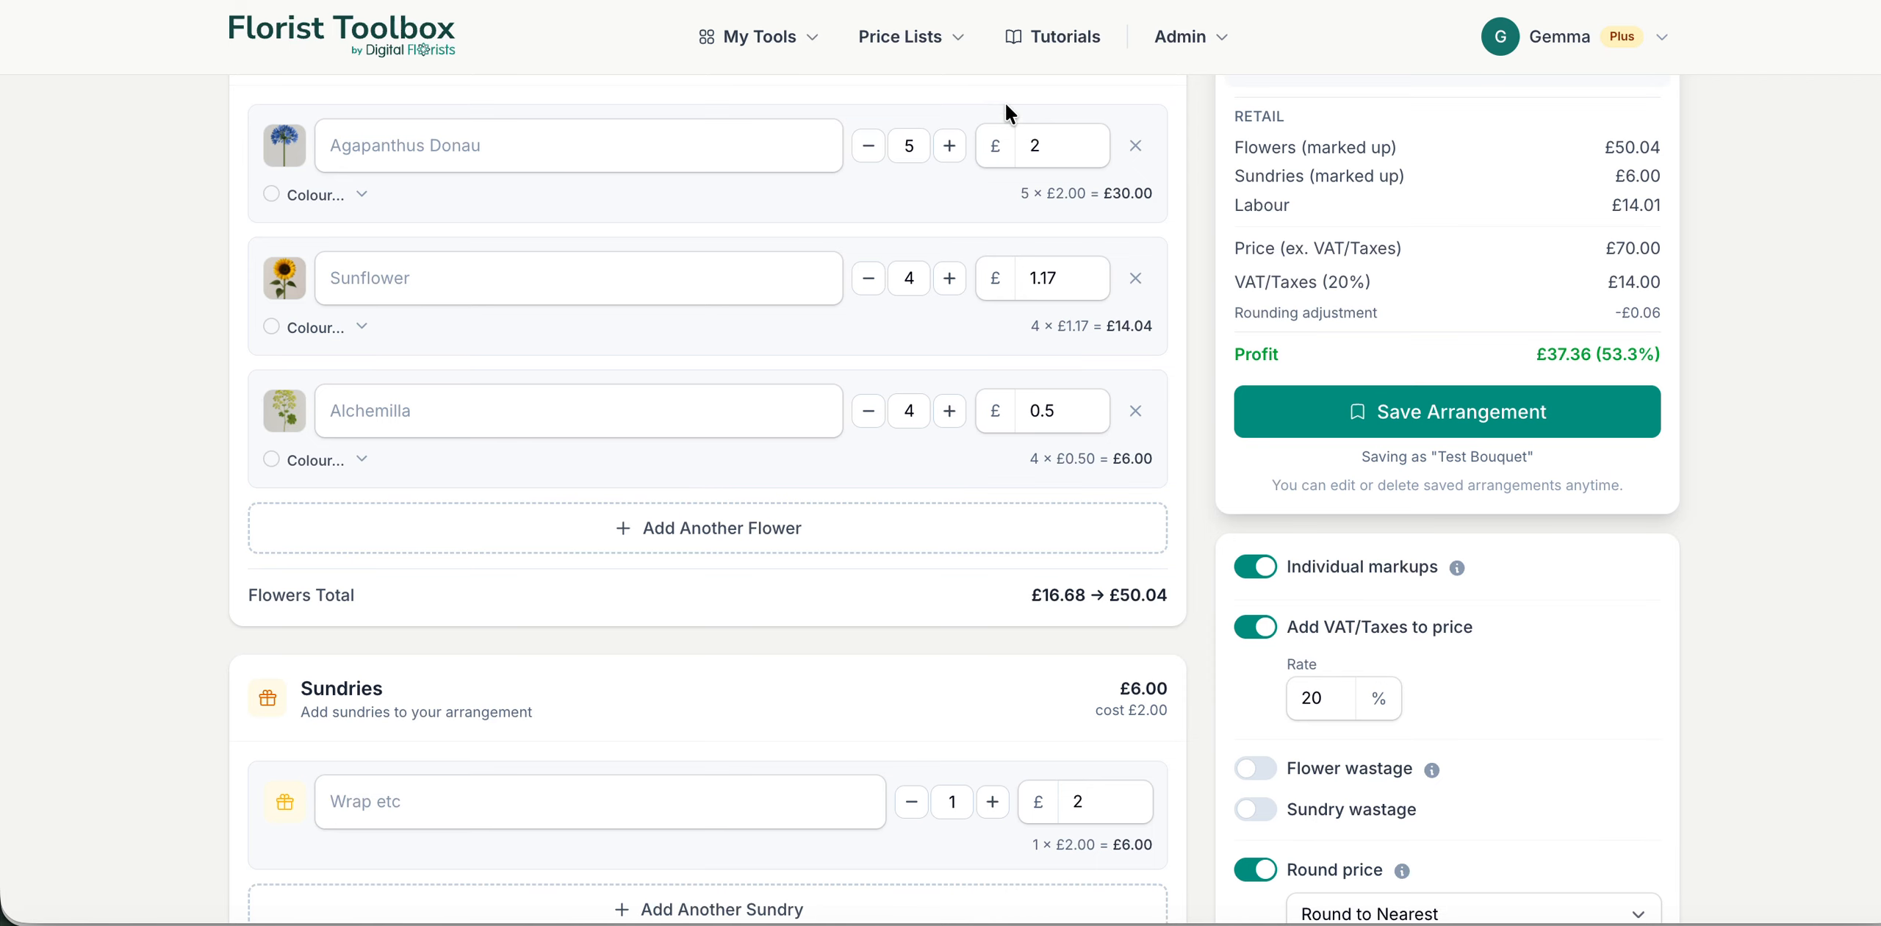
left_click(1253, 572)
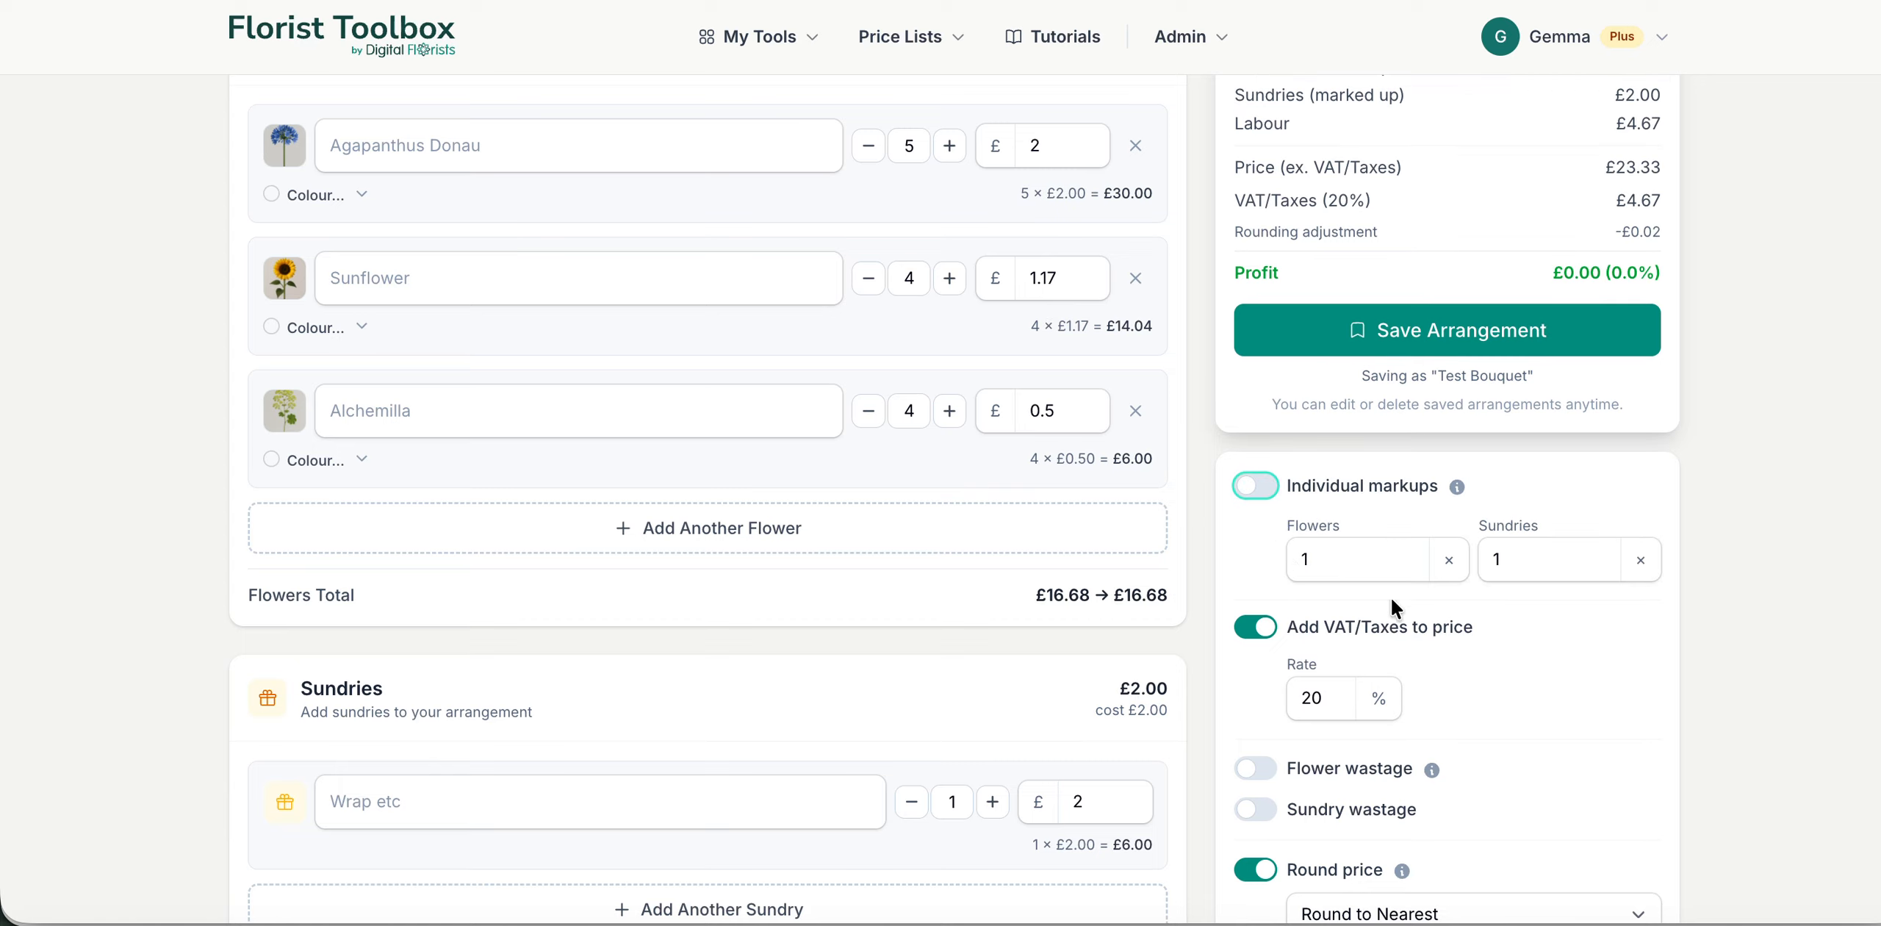
double_click(1341, 575)
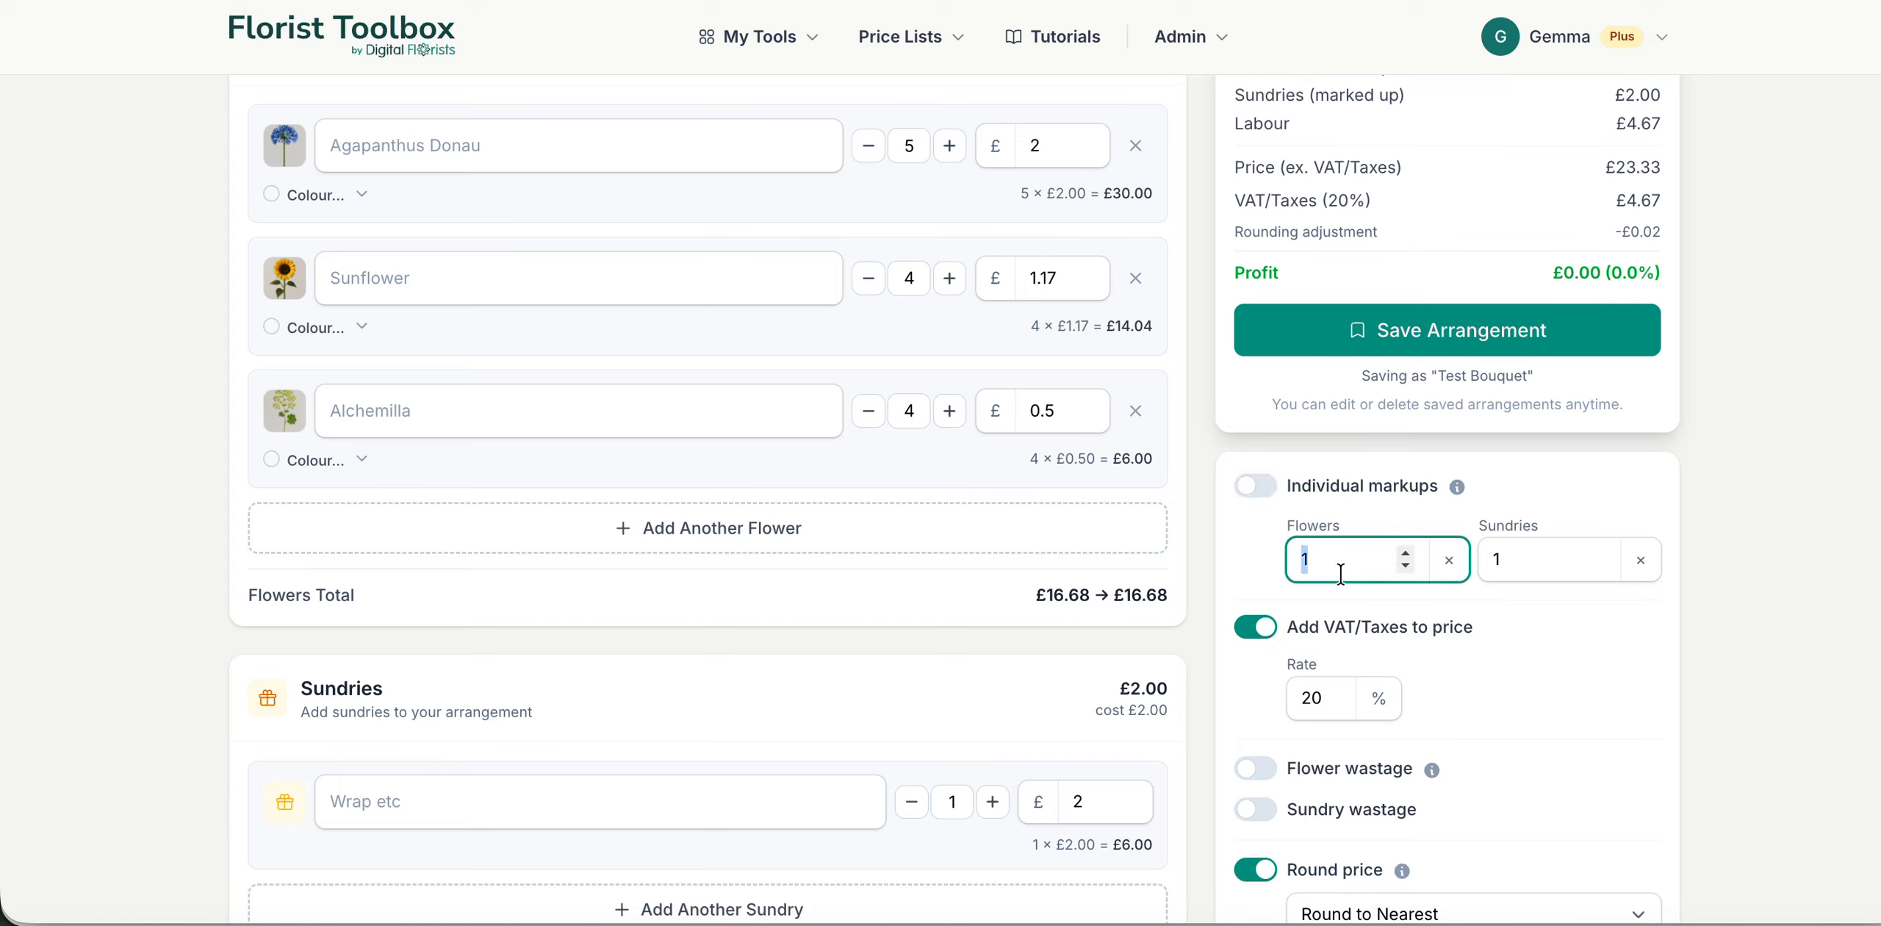
type("2.5")
left_click(1398, 642)
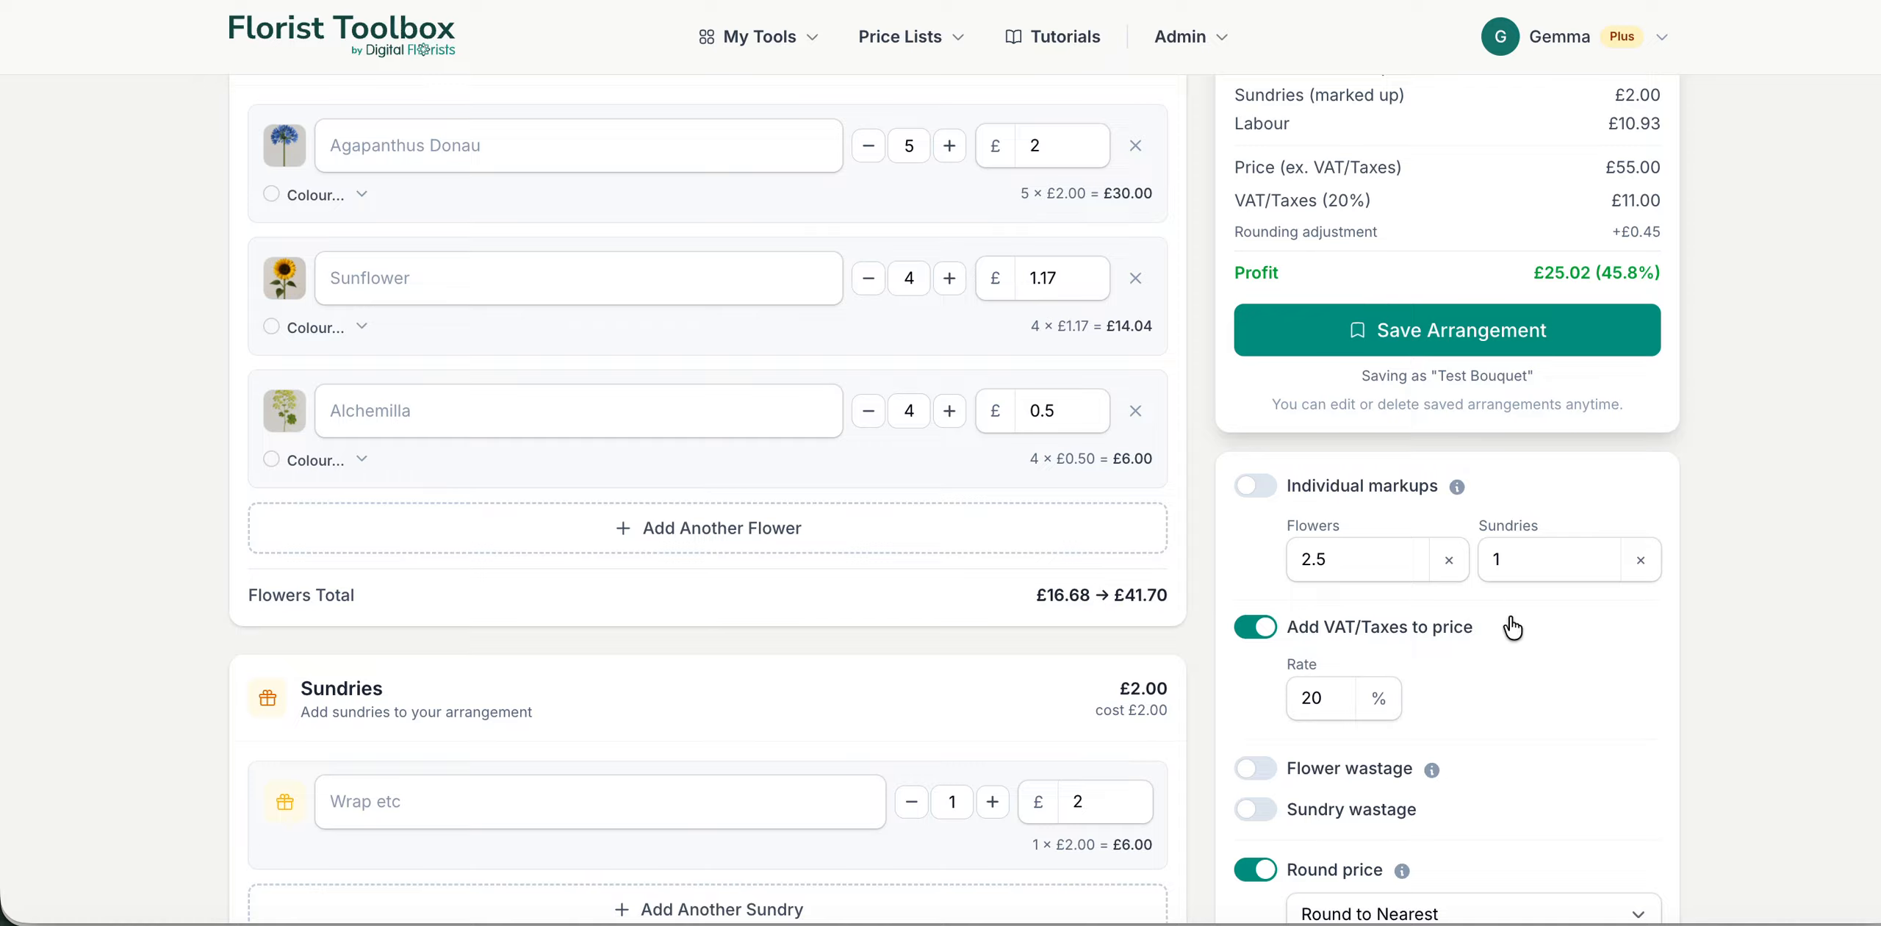
Step: Set the overall sundries markup to 2 and check the updated price breakdown
left_click(1543, 560)
type("2")
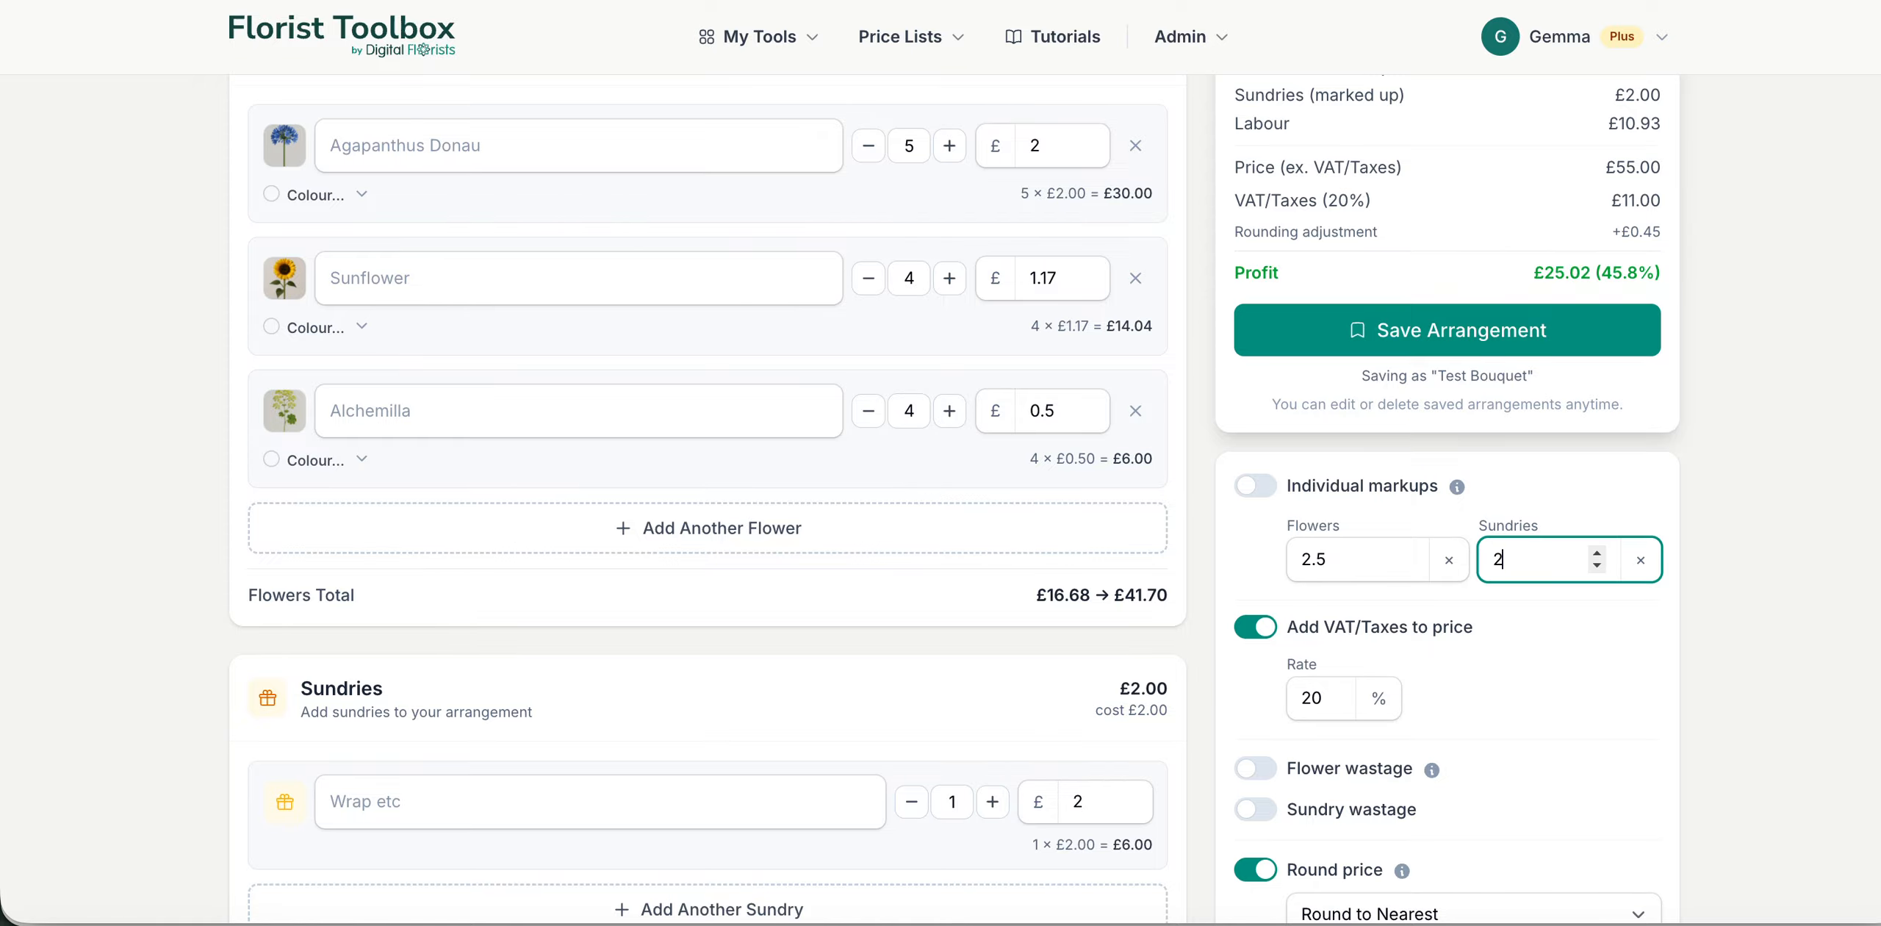
left_click(1577, 700)
scroll(1478, 705, "down", 4)
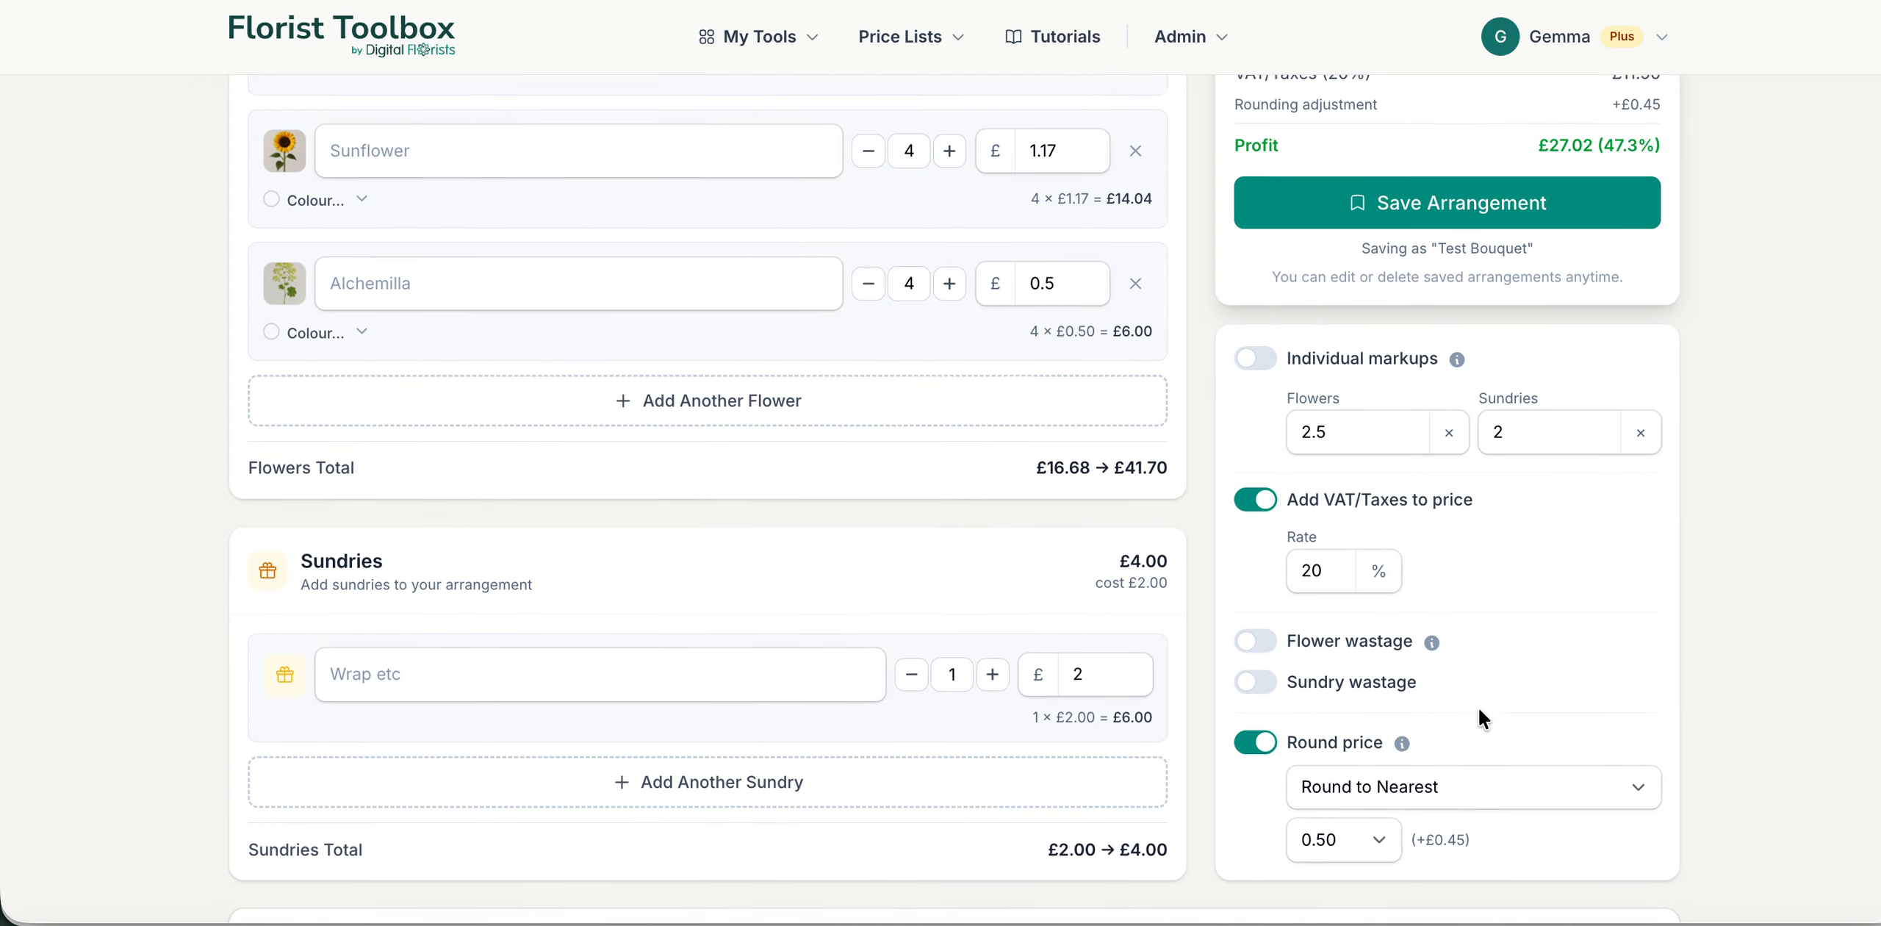
scroll(1440, 669, "up", 8)
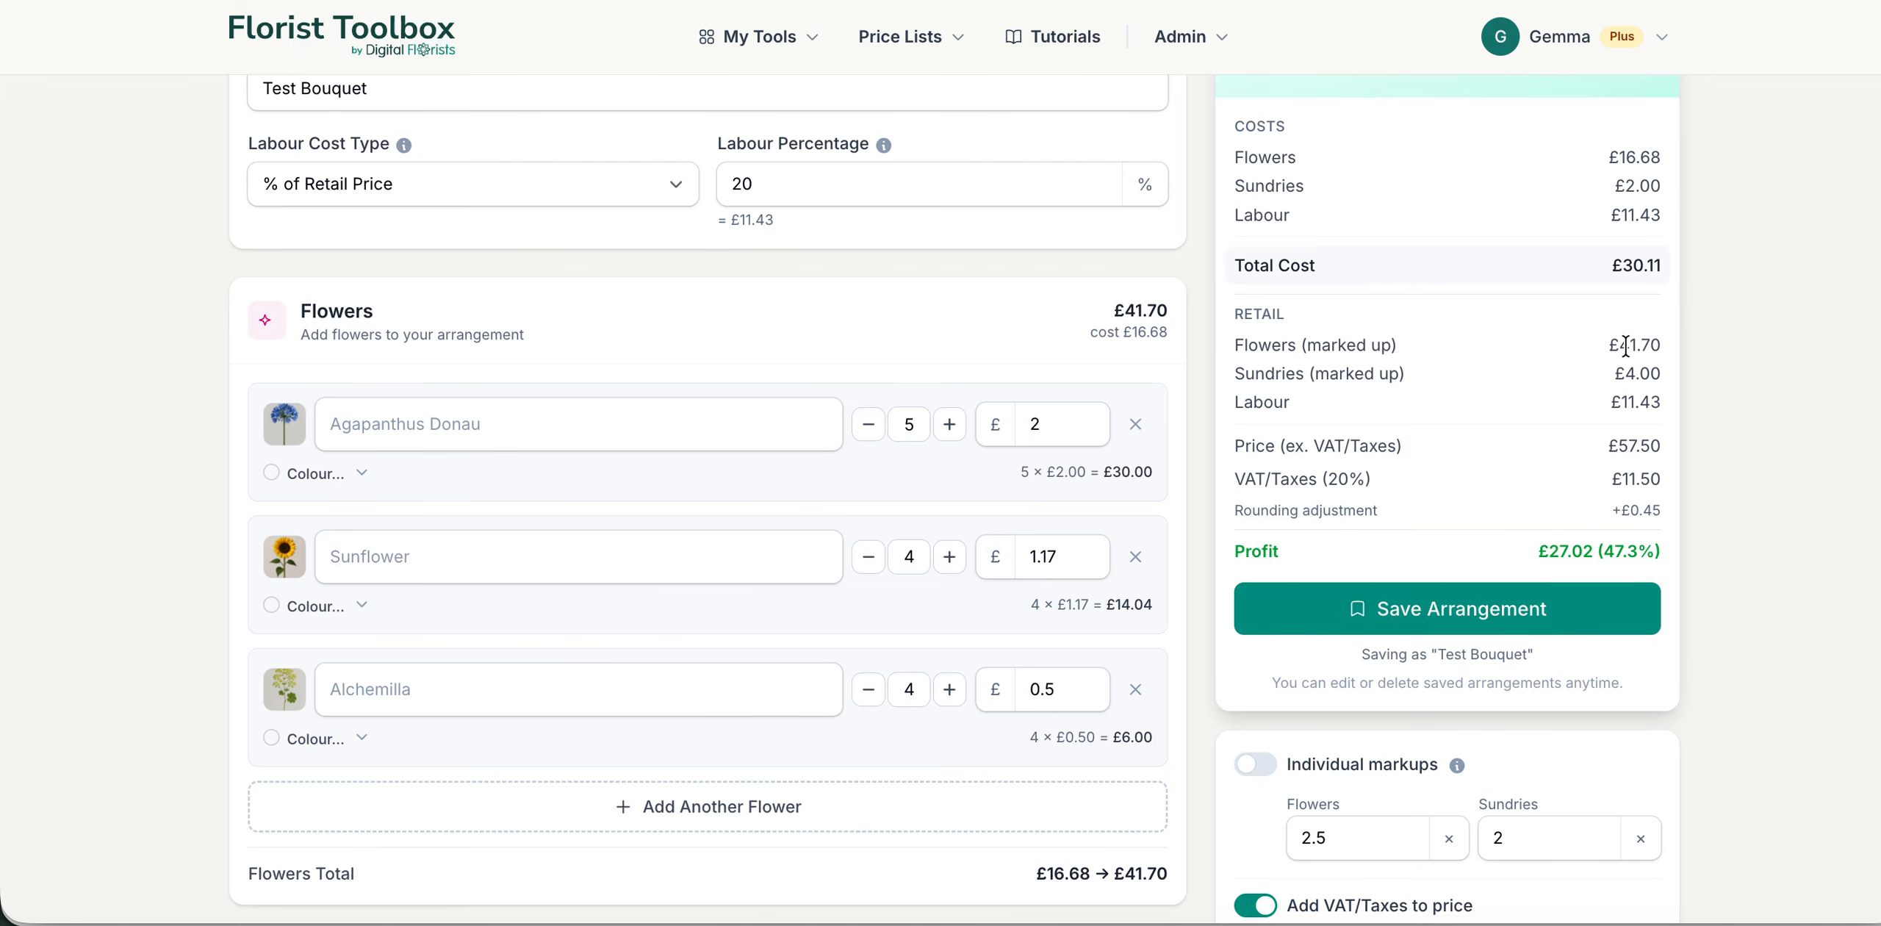
Step: Check the selling price and cost breakdown, and save the Test Bouquet arrangement
scroll(1626, 345, "up", 4)
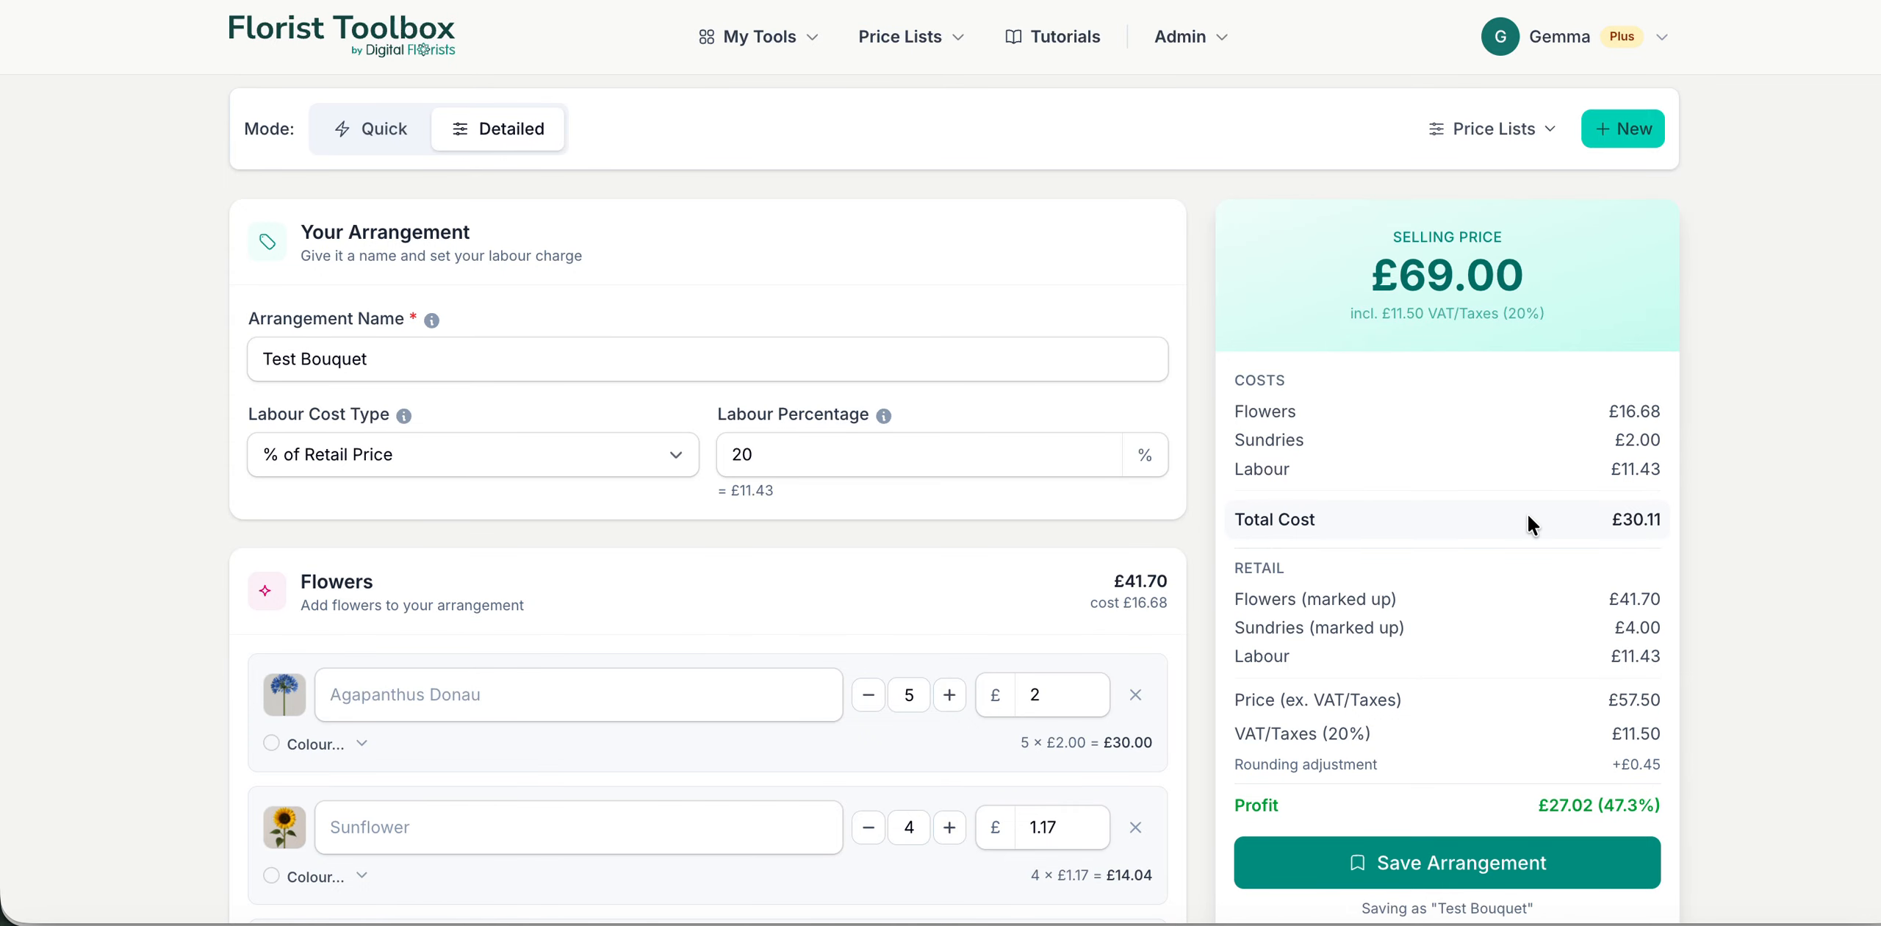
scroll(1527, 511, "down", 12)
scroll(1533, 523, "up", 7)
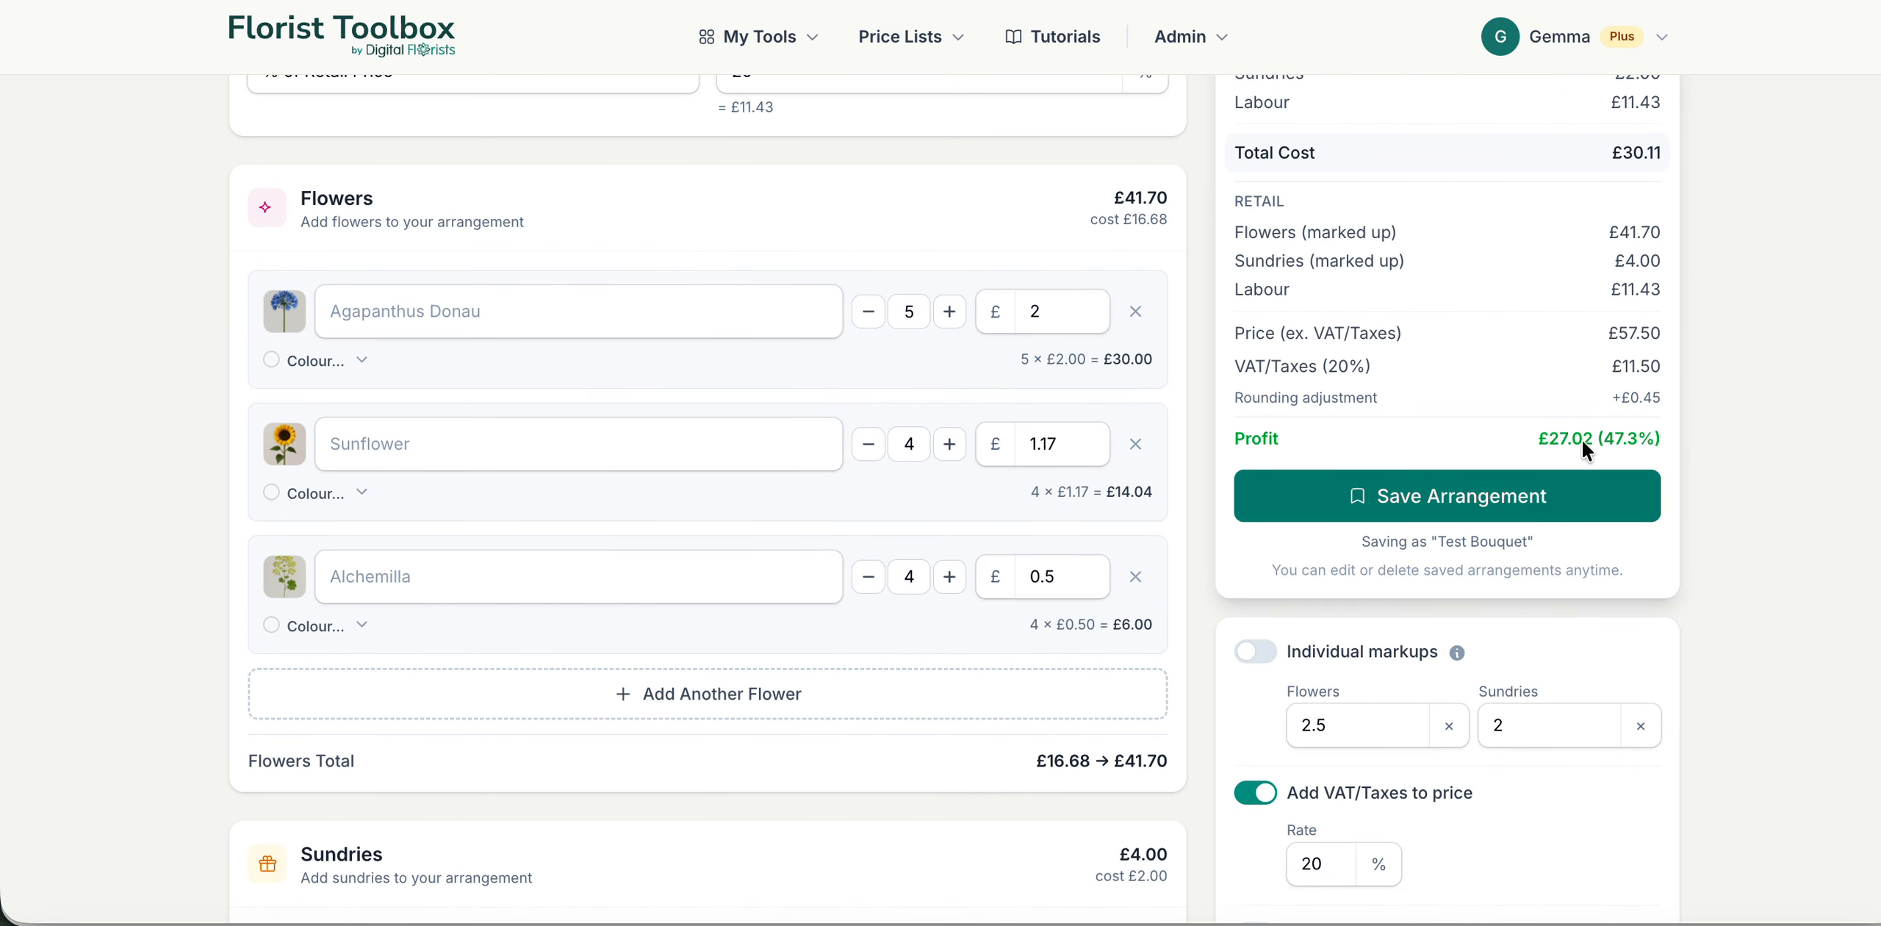
left_click(1483, 506)
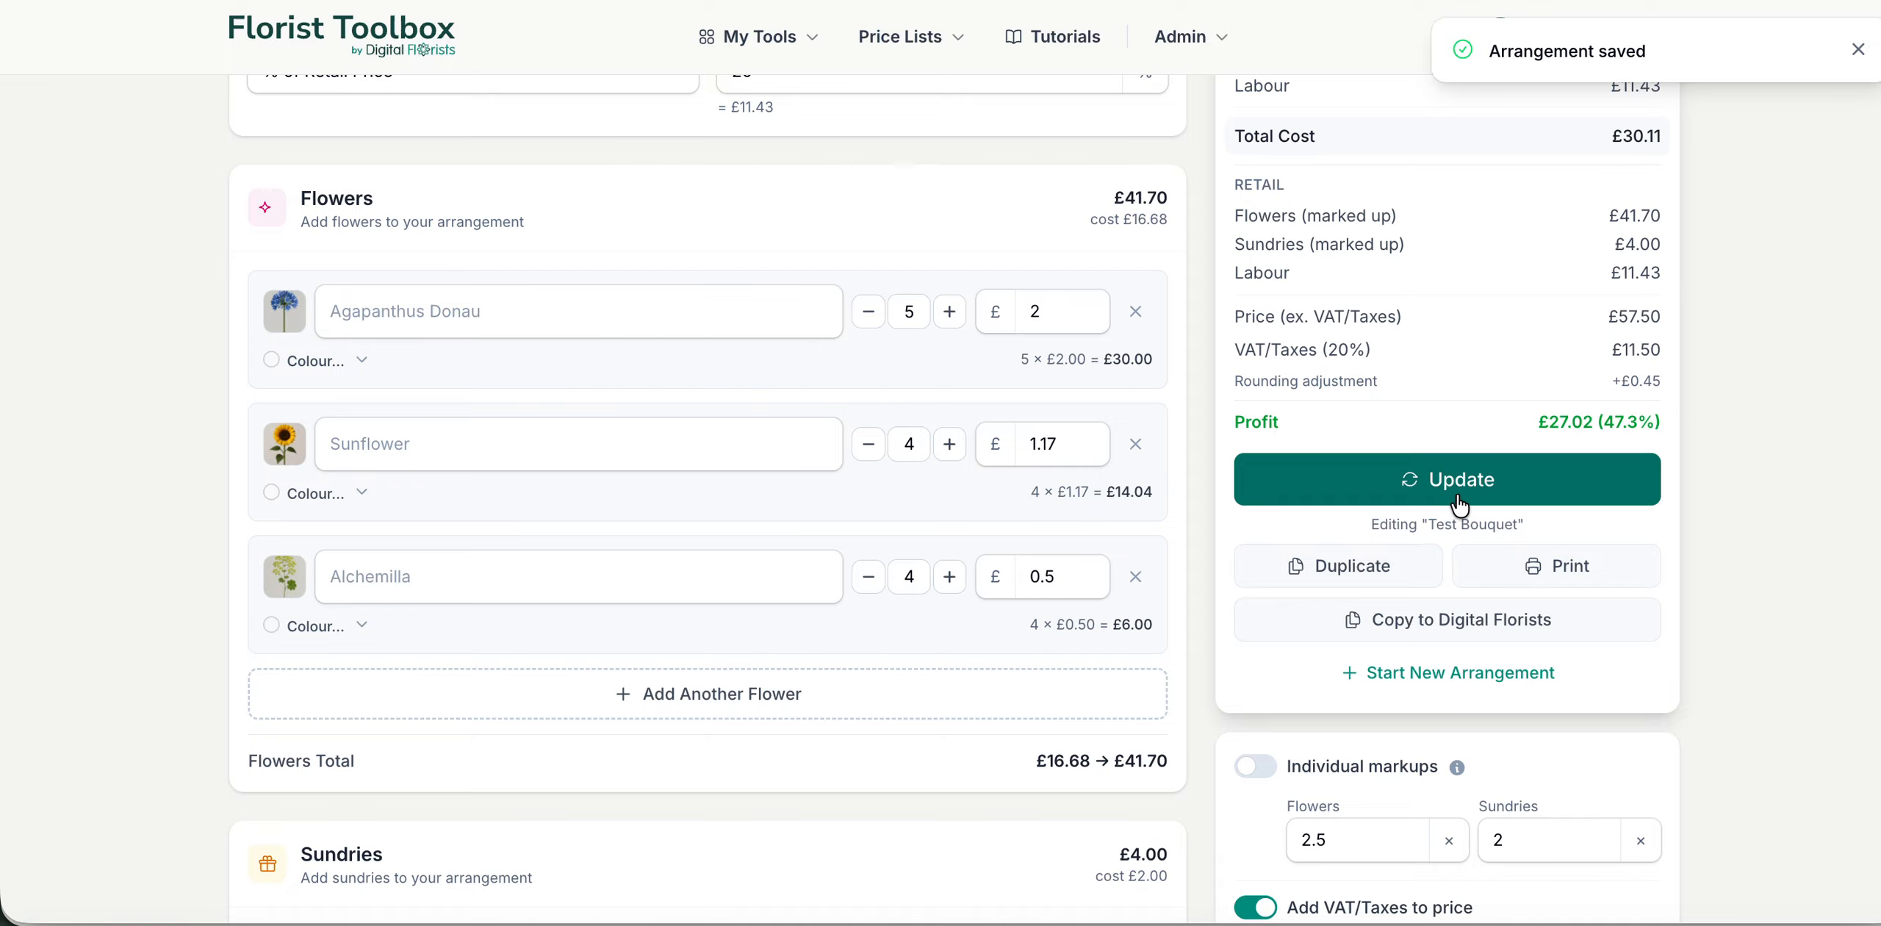
Step: Generate a Staff recipe card PDF of the arrangement with item images included, and review the printout
scroll(1455, 491, "up", 1)
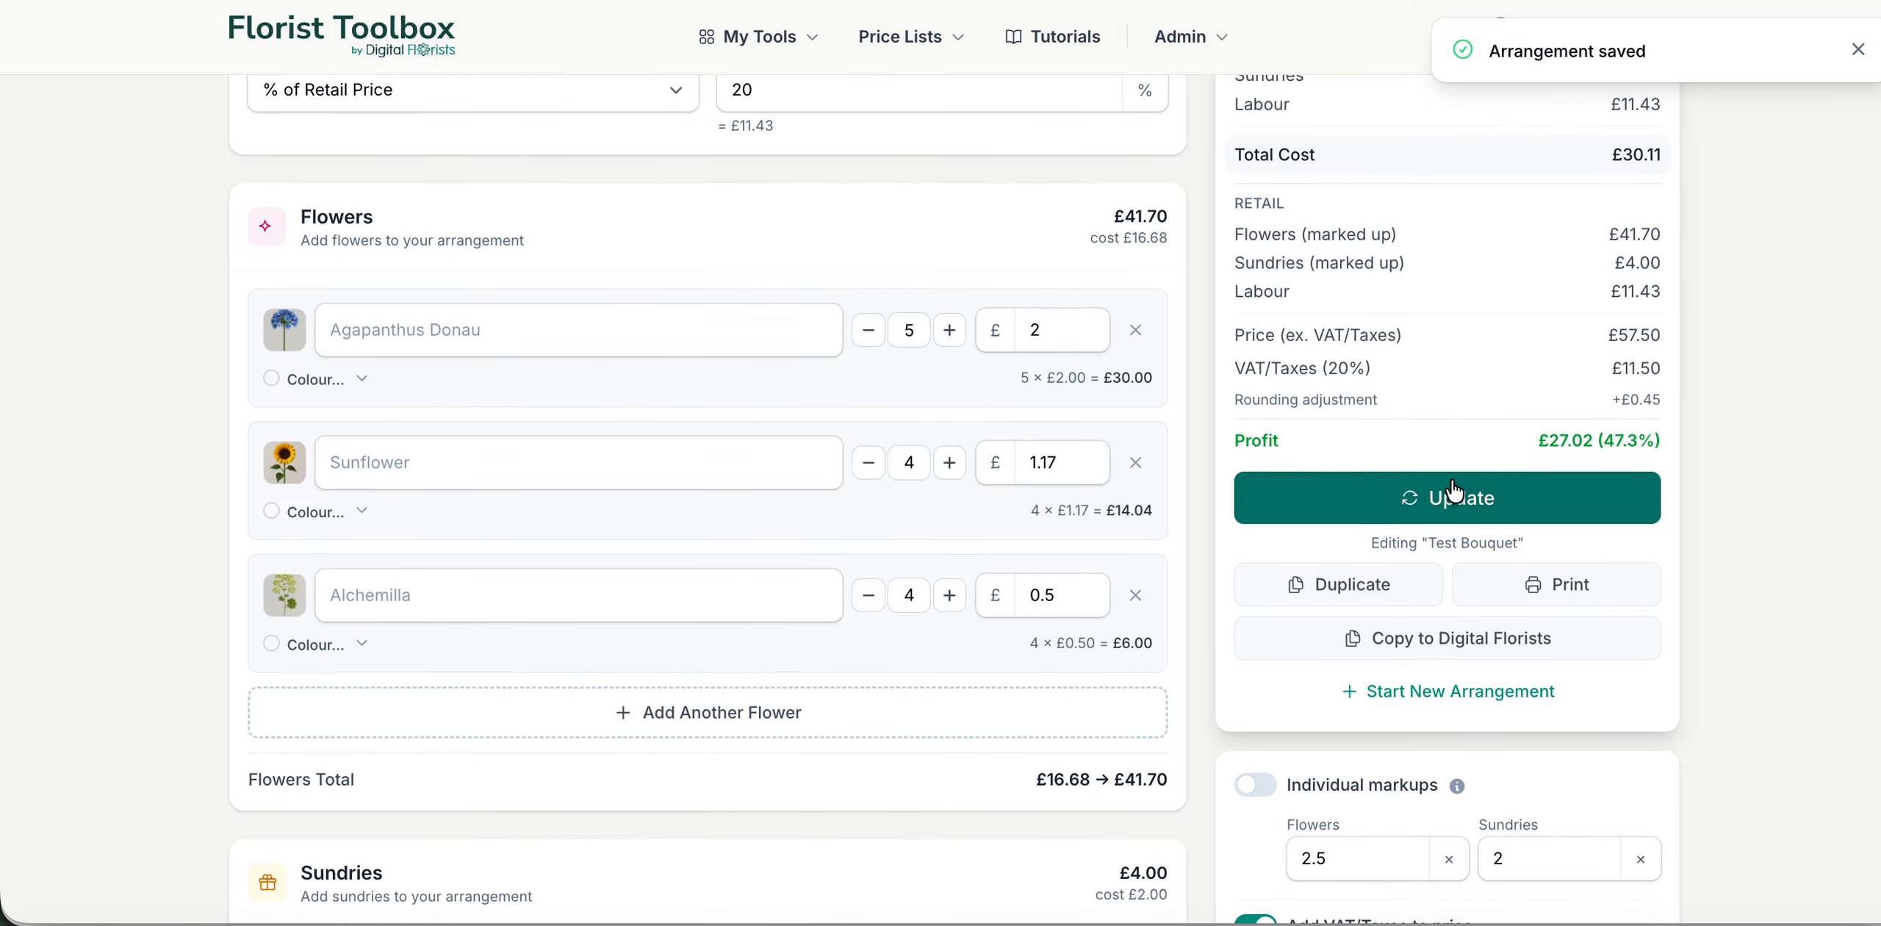
left_click(1564, 599)
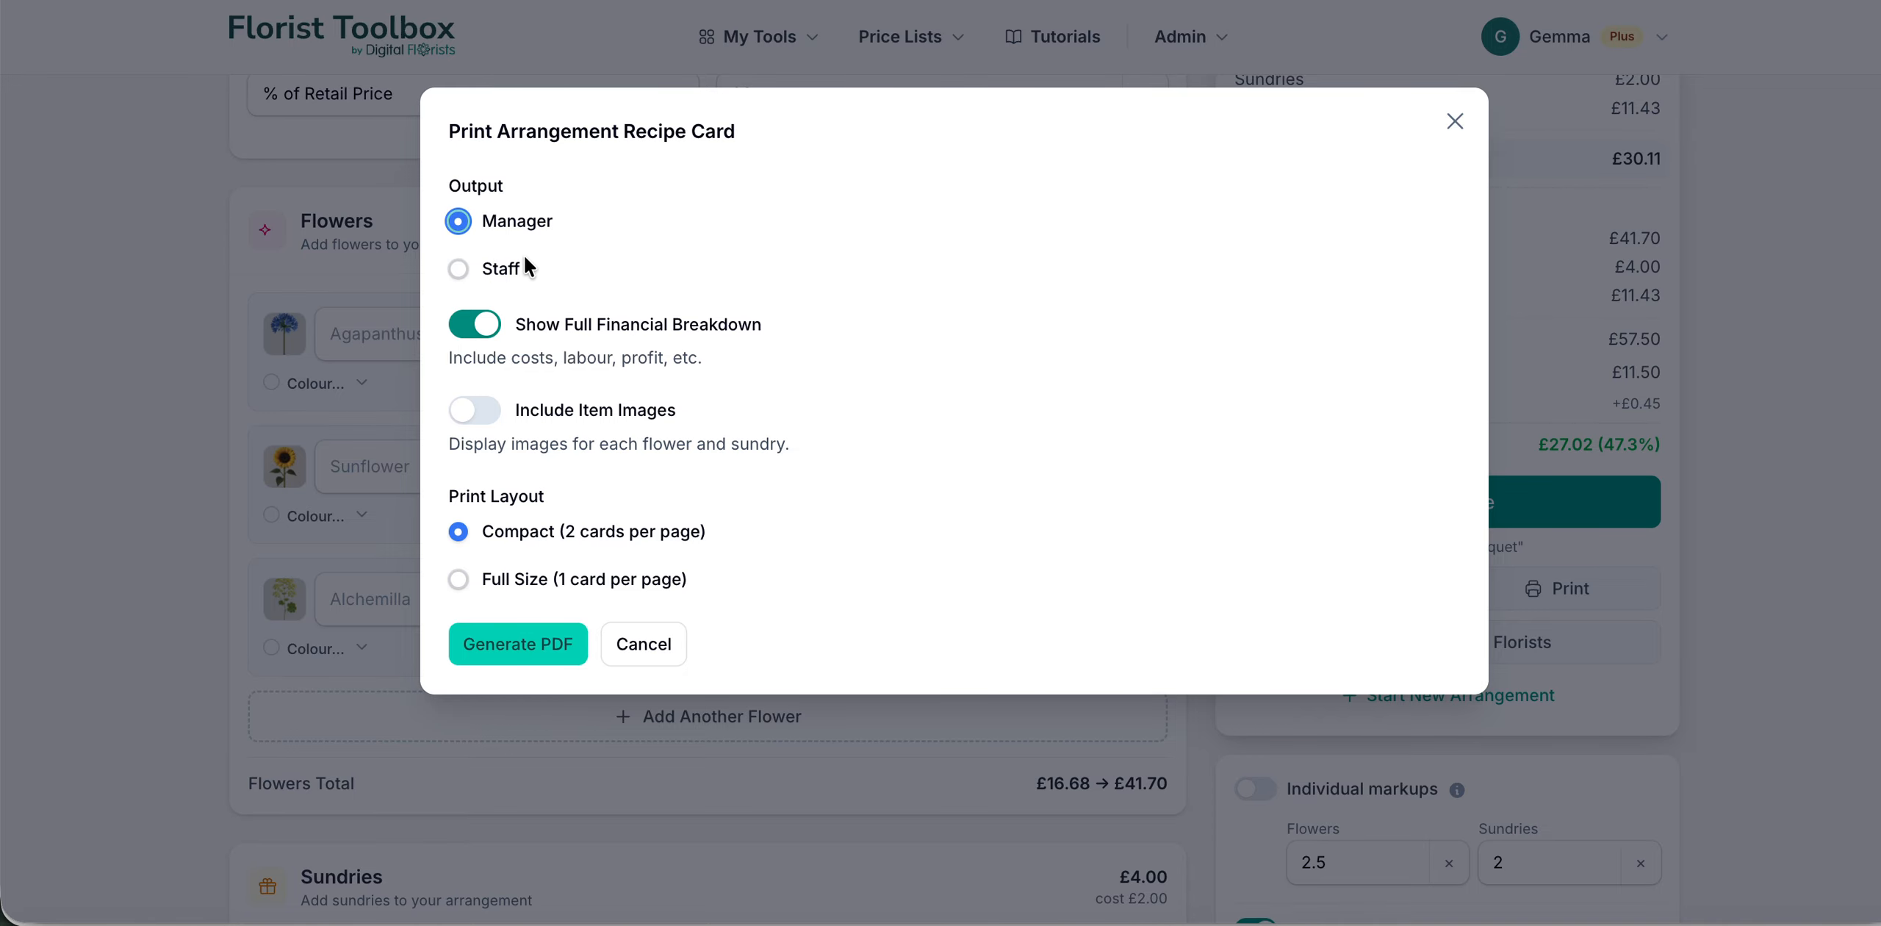
left_click(458, 269)
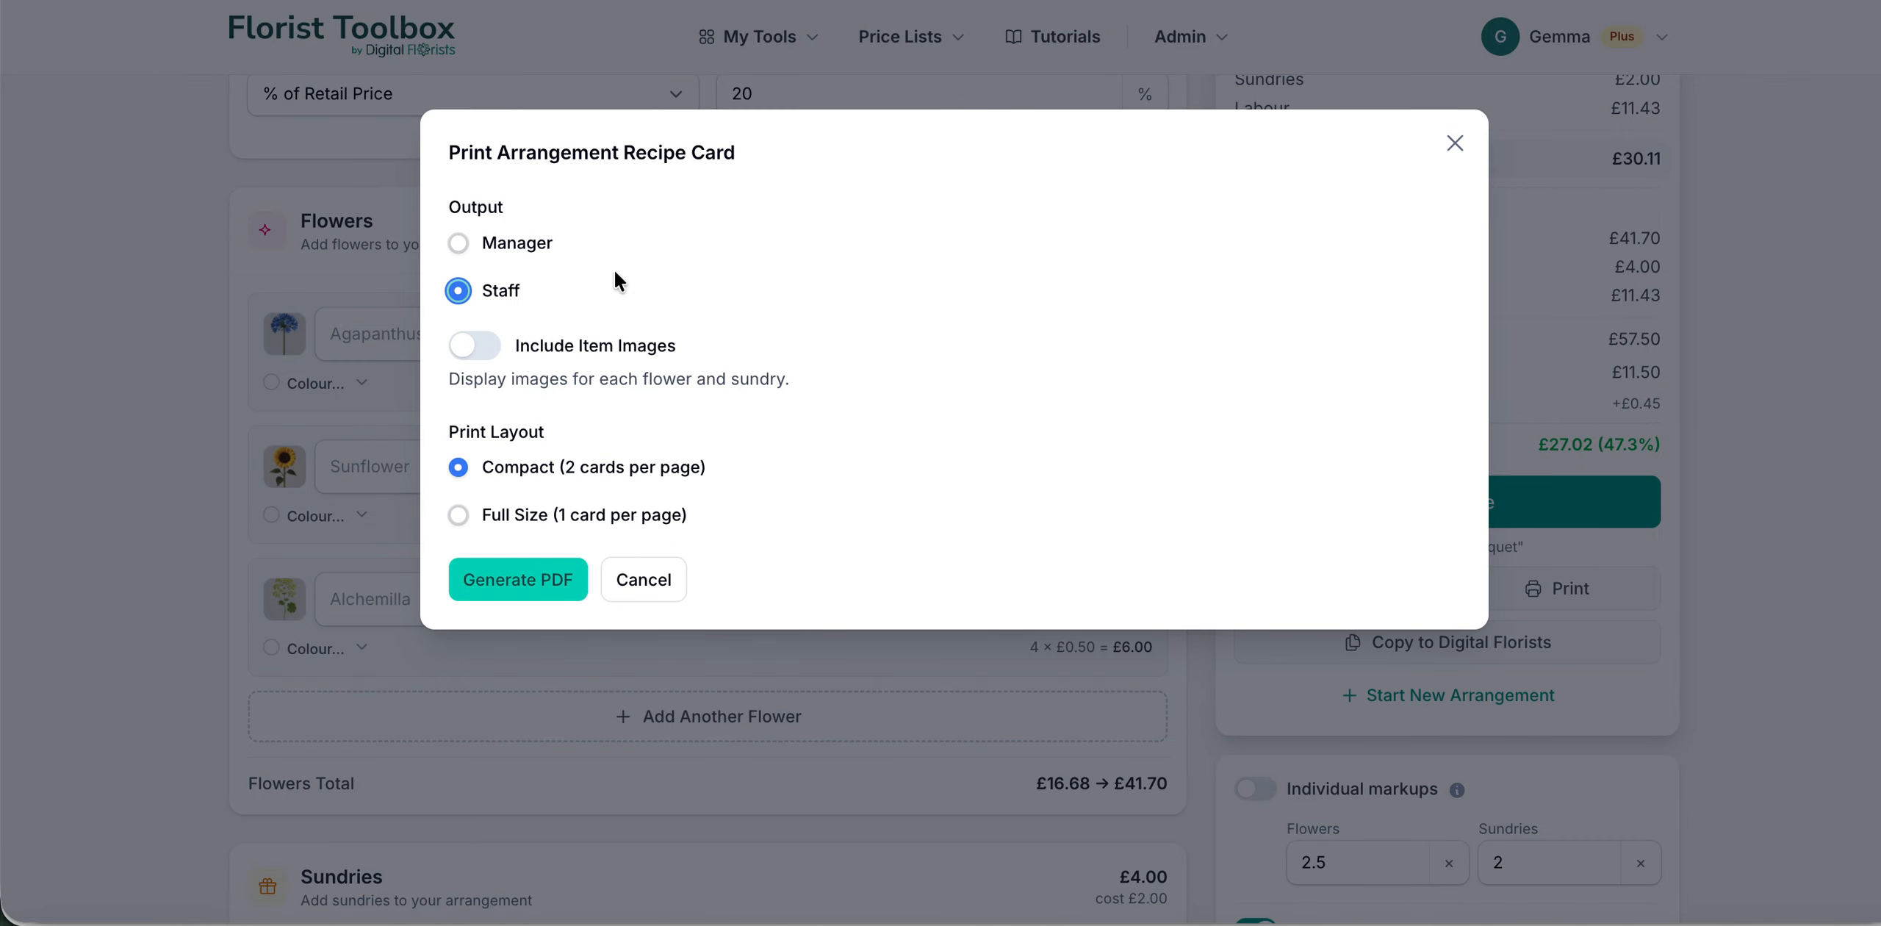
left_click(457, 351)
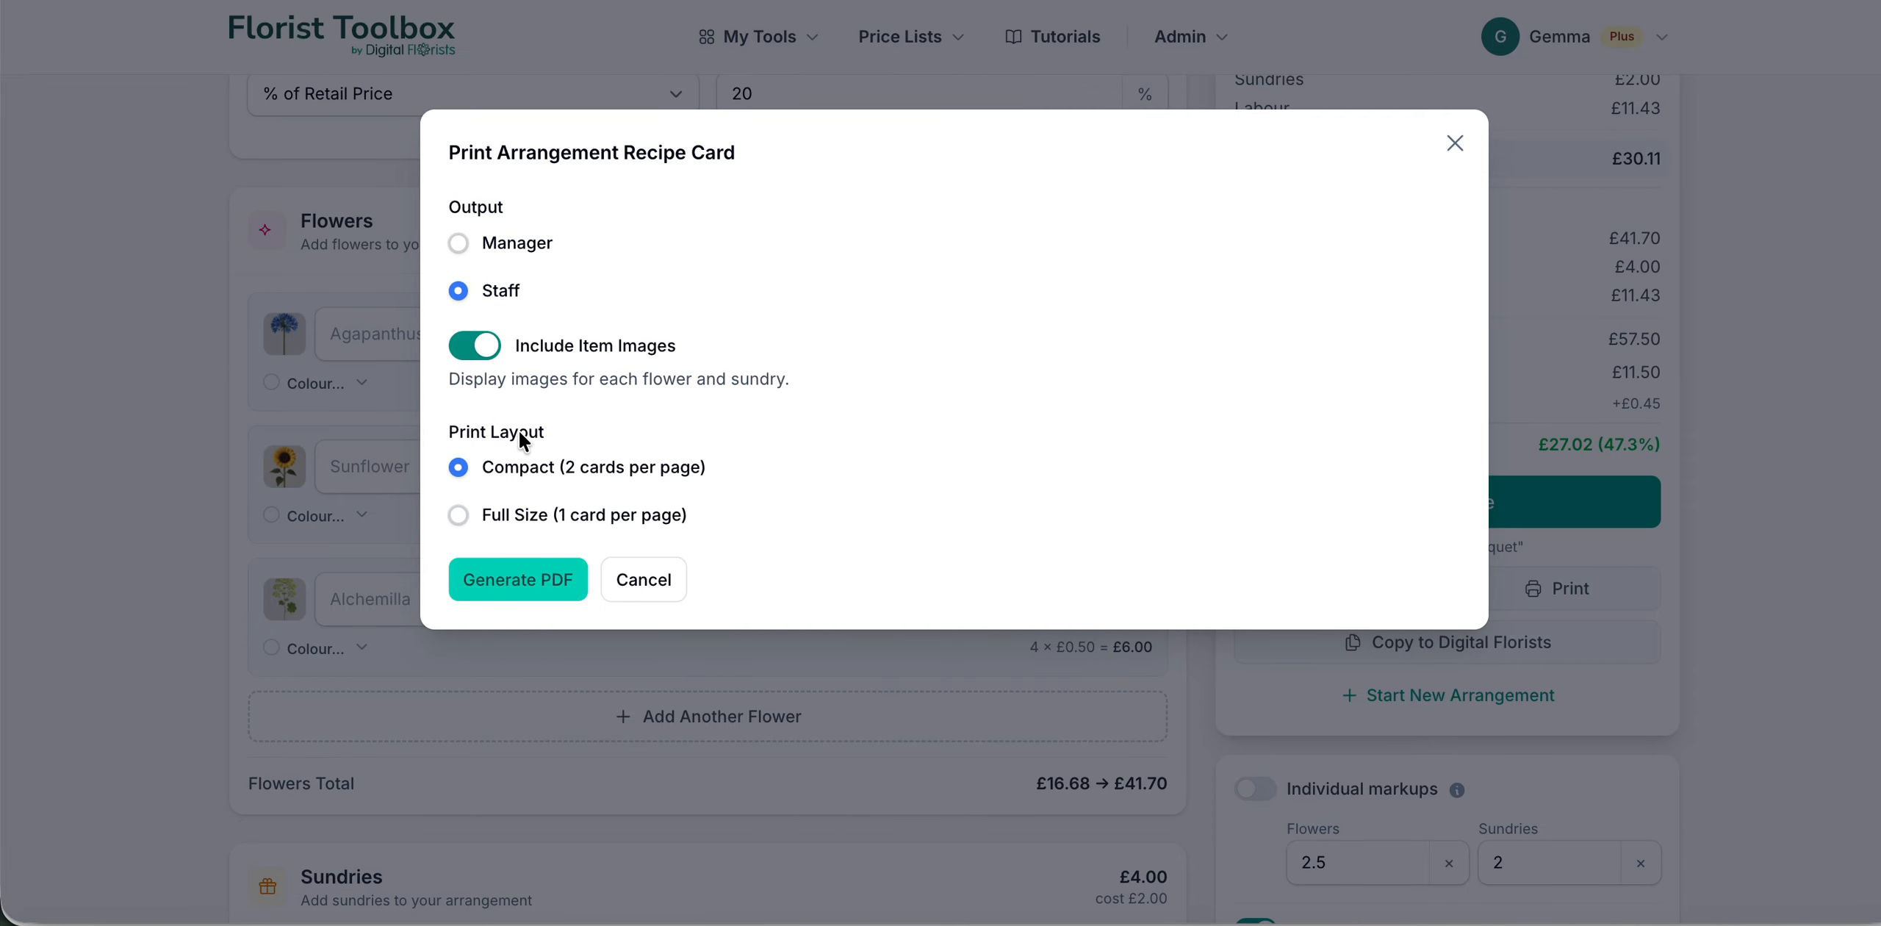
left_click(547, 579)
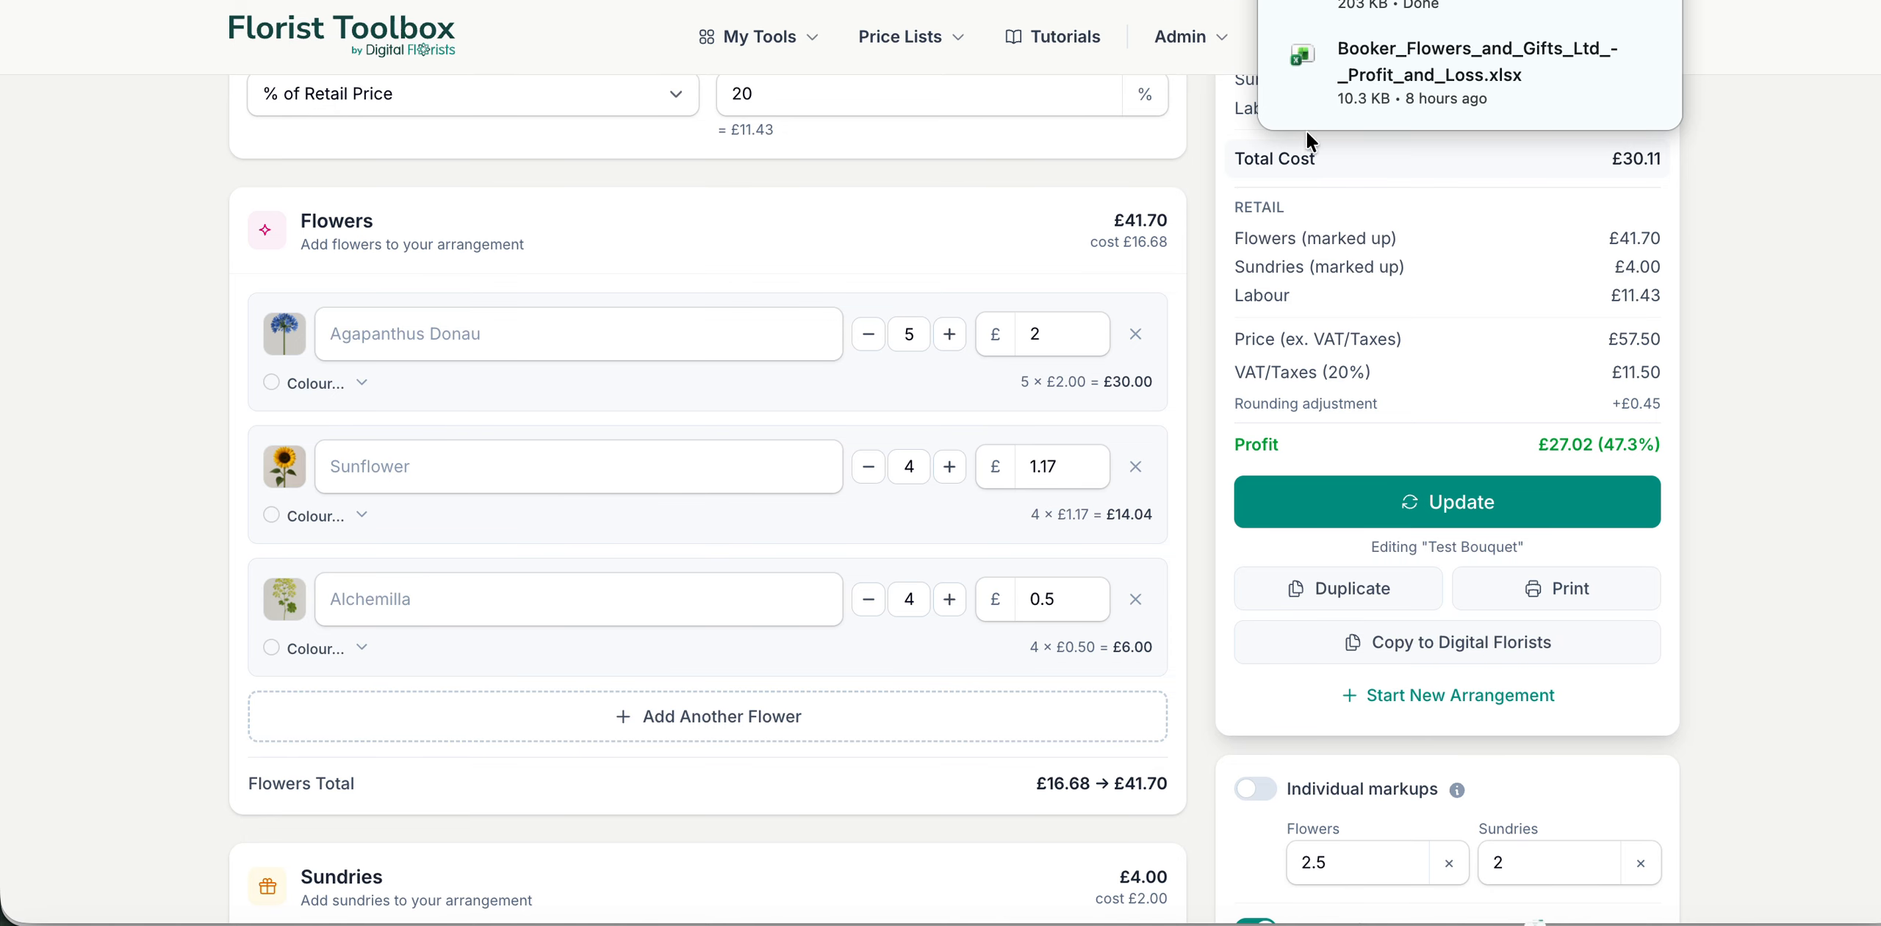
left_click(1436, 10)
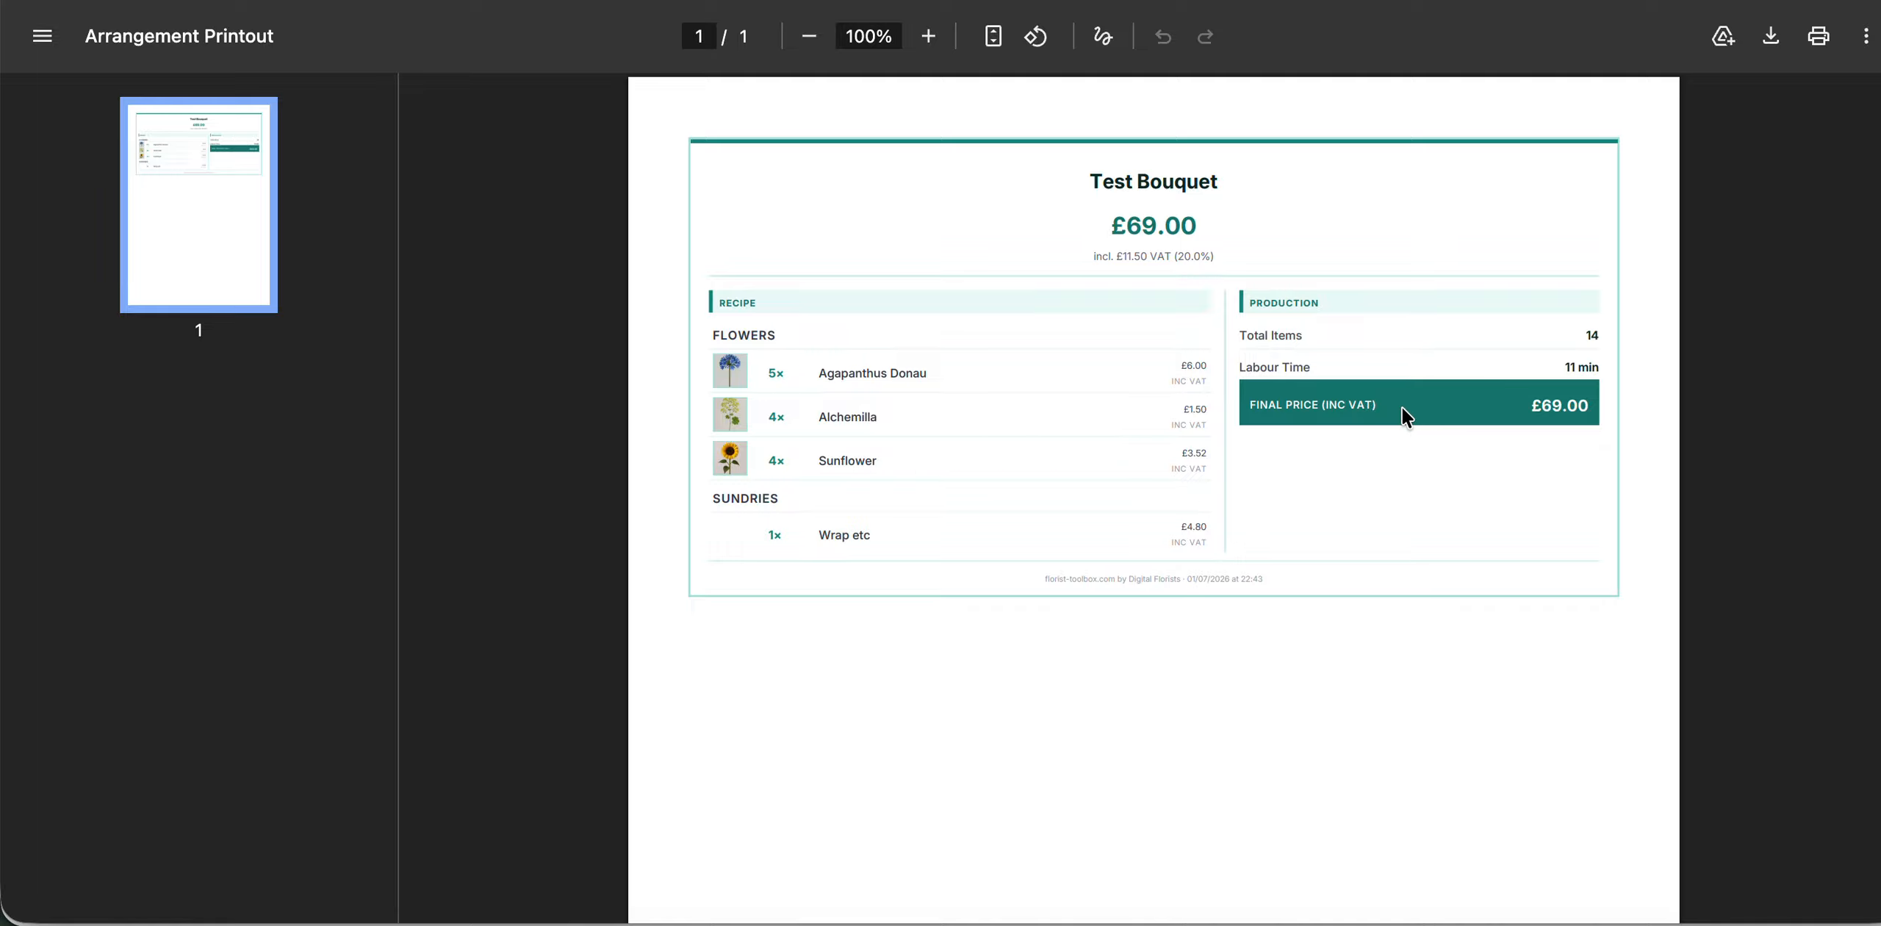
left_click(1029, 1)
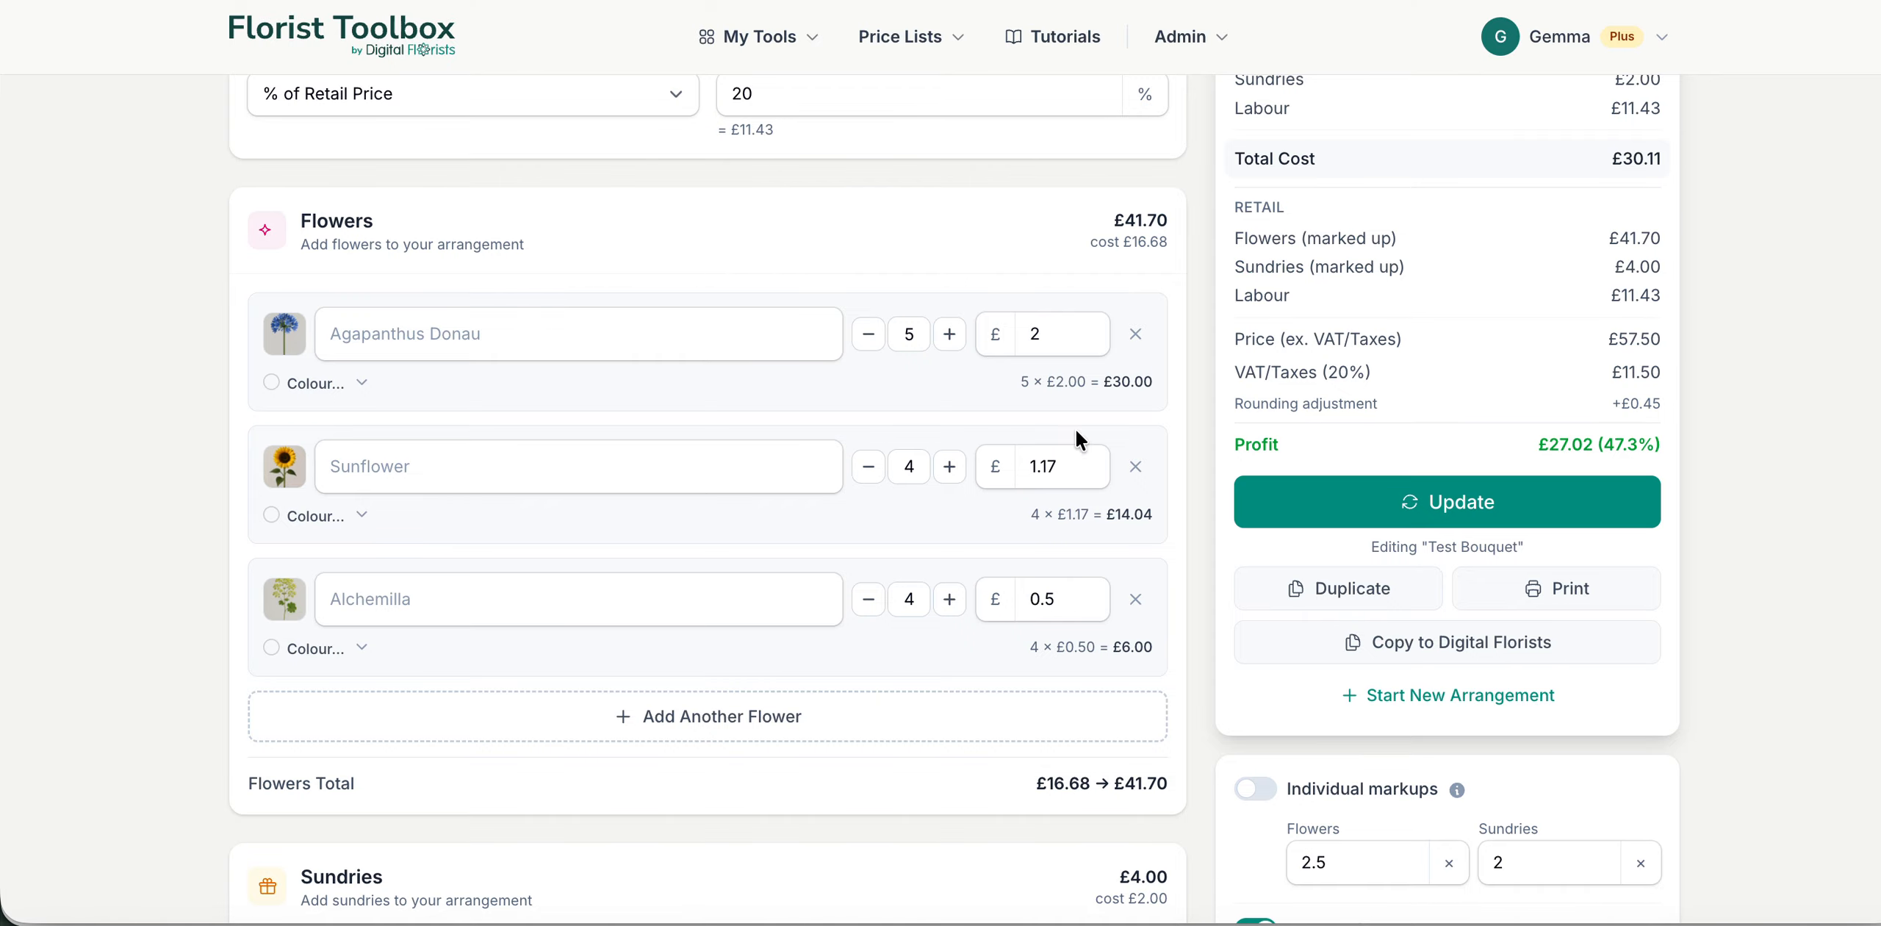
Step: Duplicate the saved Test Bouquet arrangement to start a variation of it
scroll(1117, 623, "up", 2)
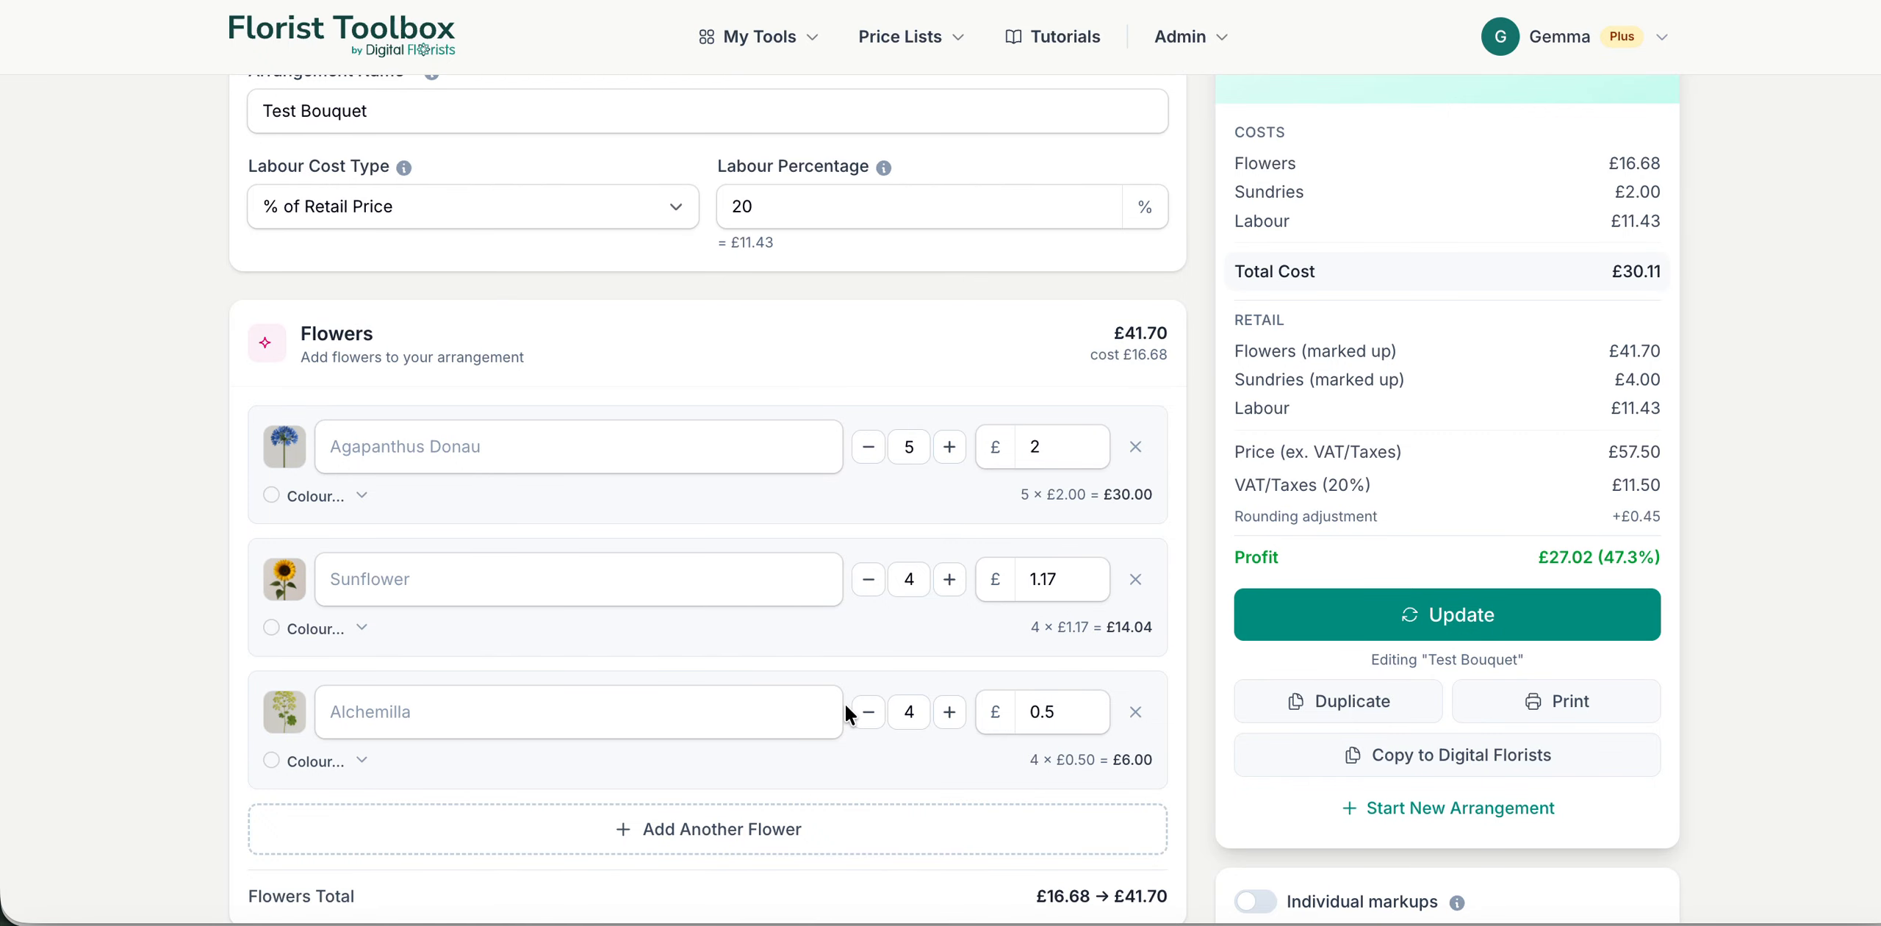
scroll(1217, 800, "up", 1)
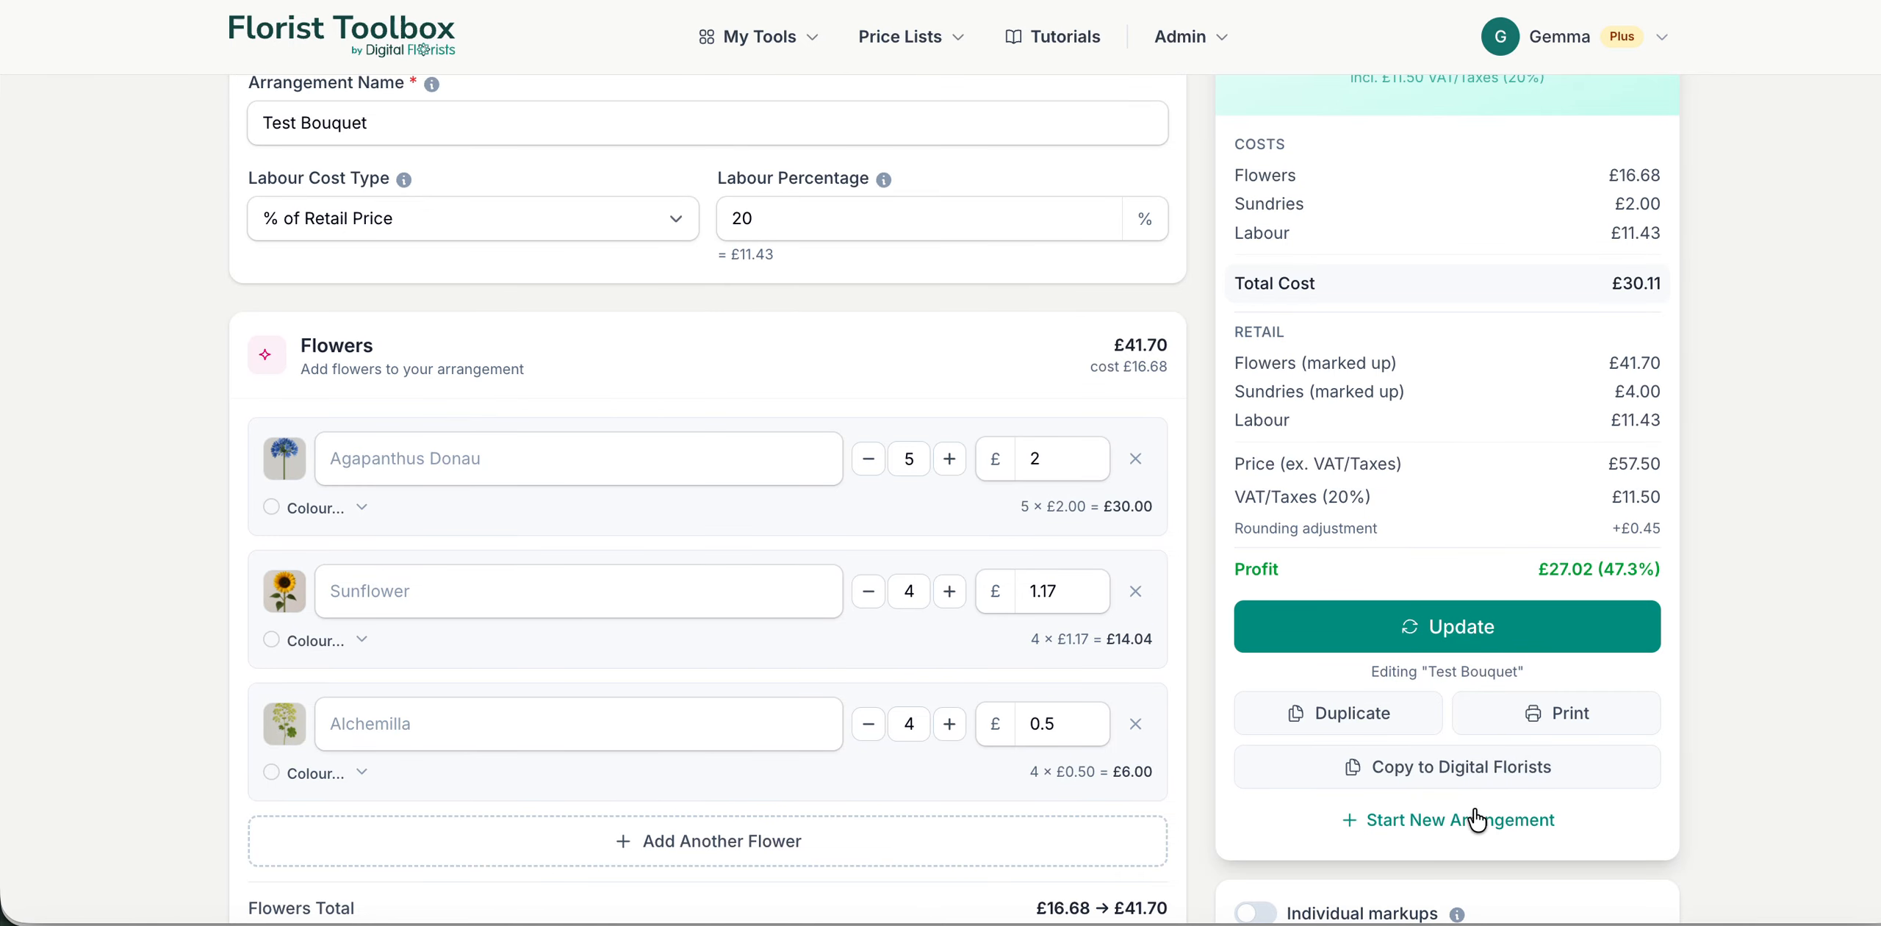
scroll(1616, 808, "down", 1)
scroll(1621, 808, "down", 1)
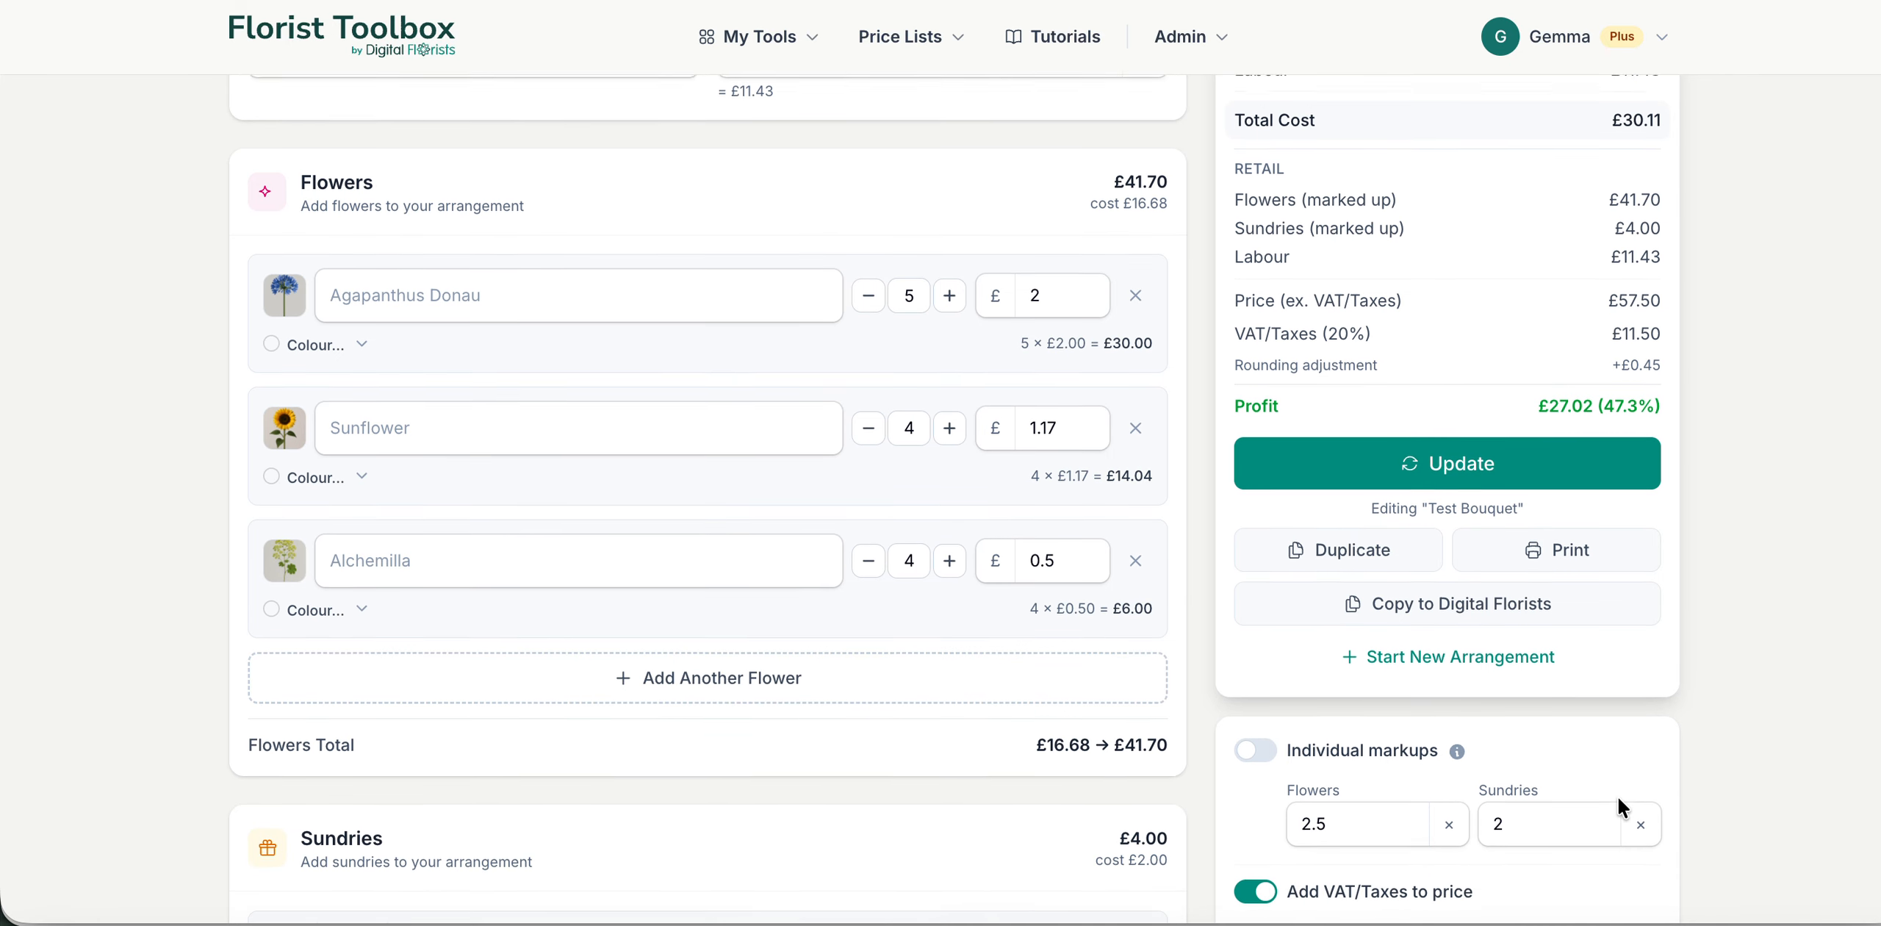
scroll(1514, 669, "down", 2)
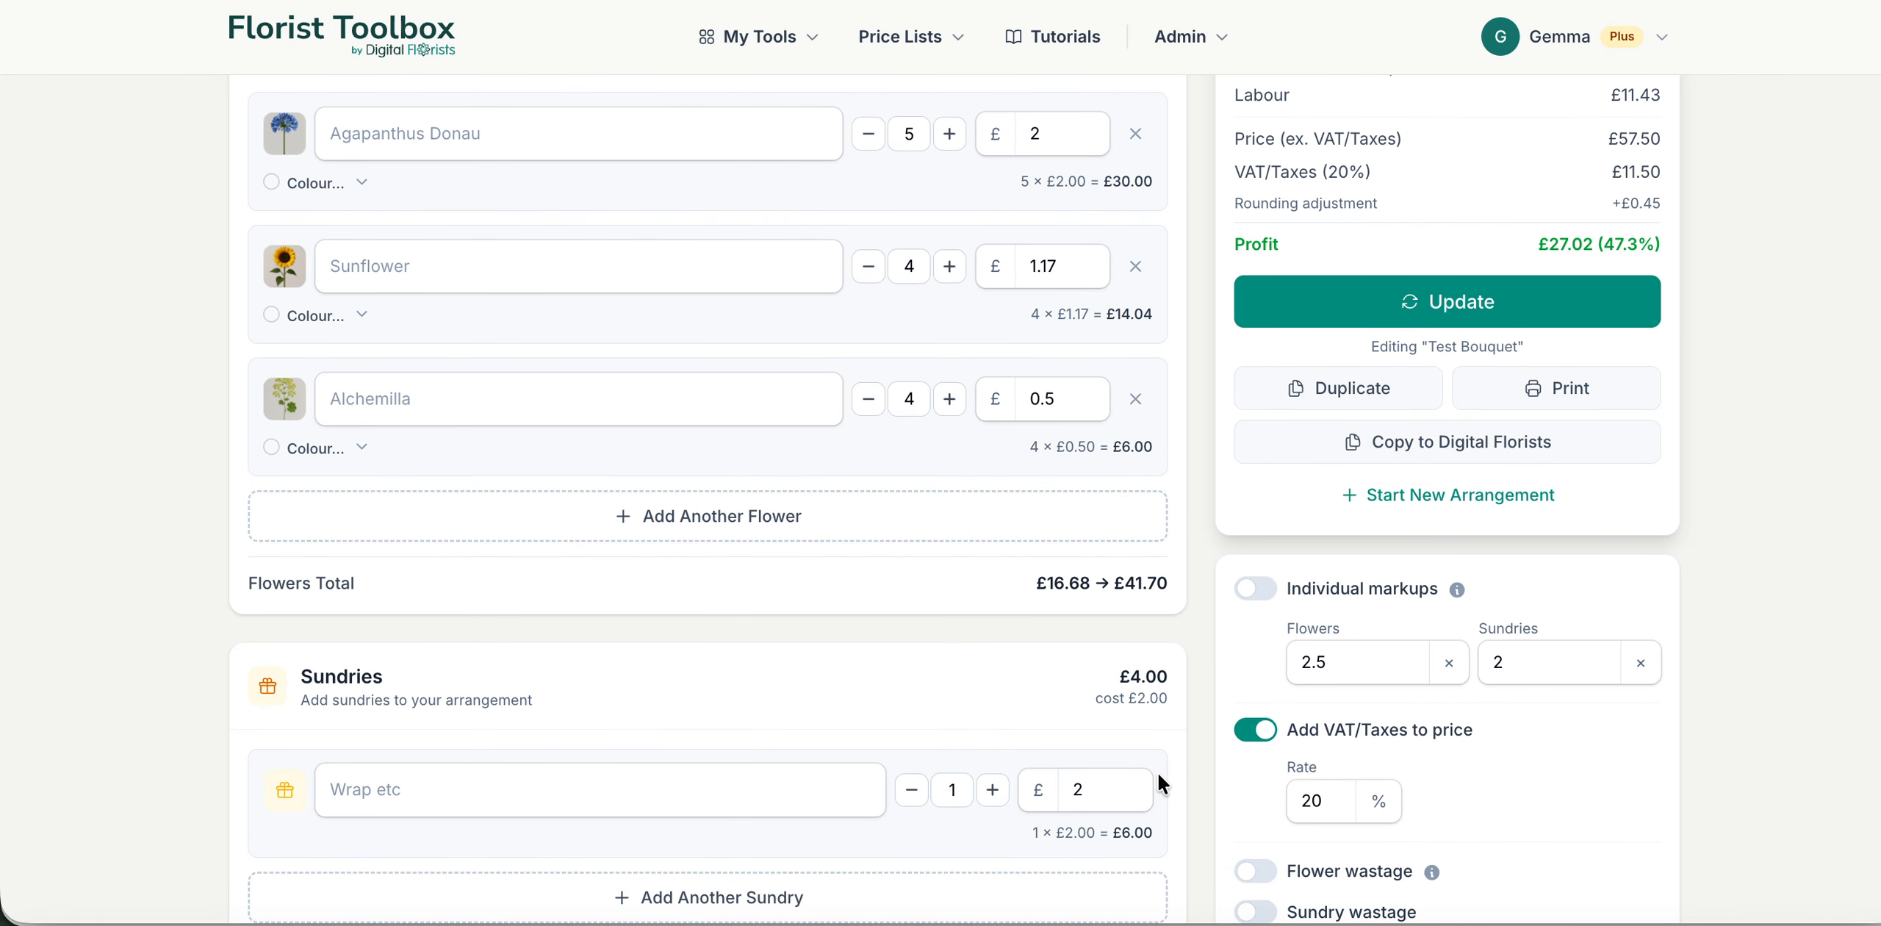
left_click(1331, 404)
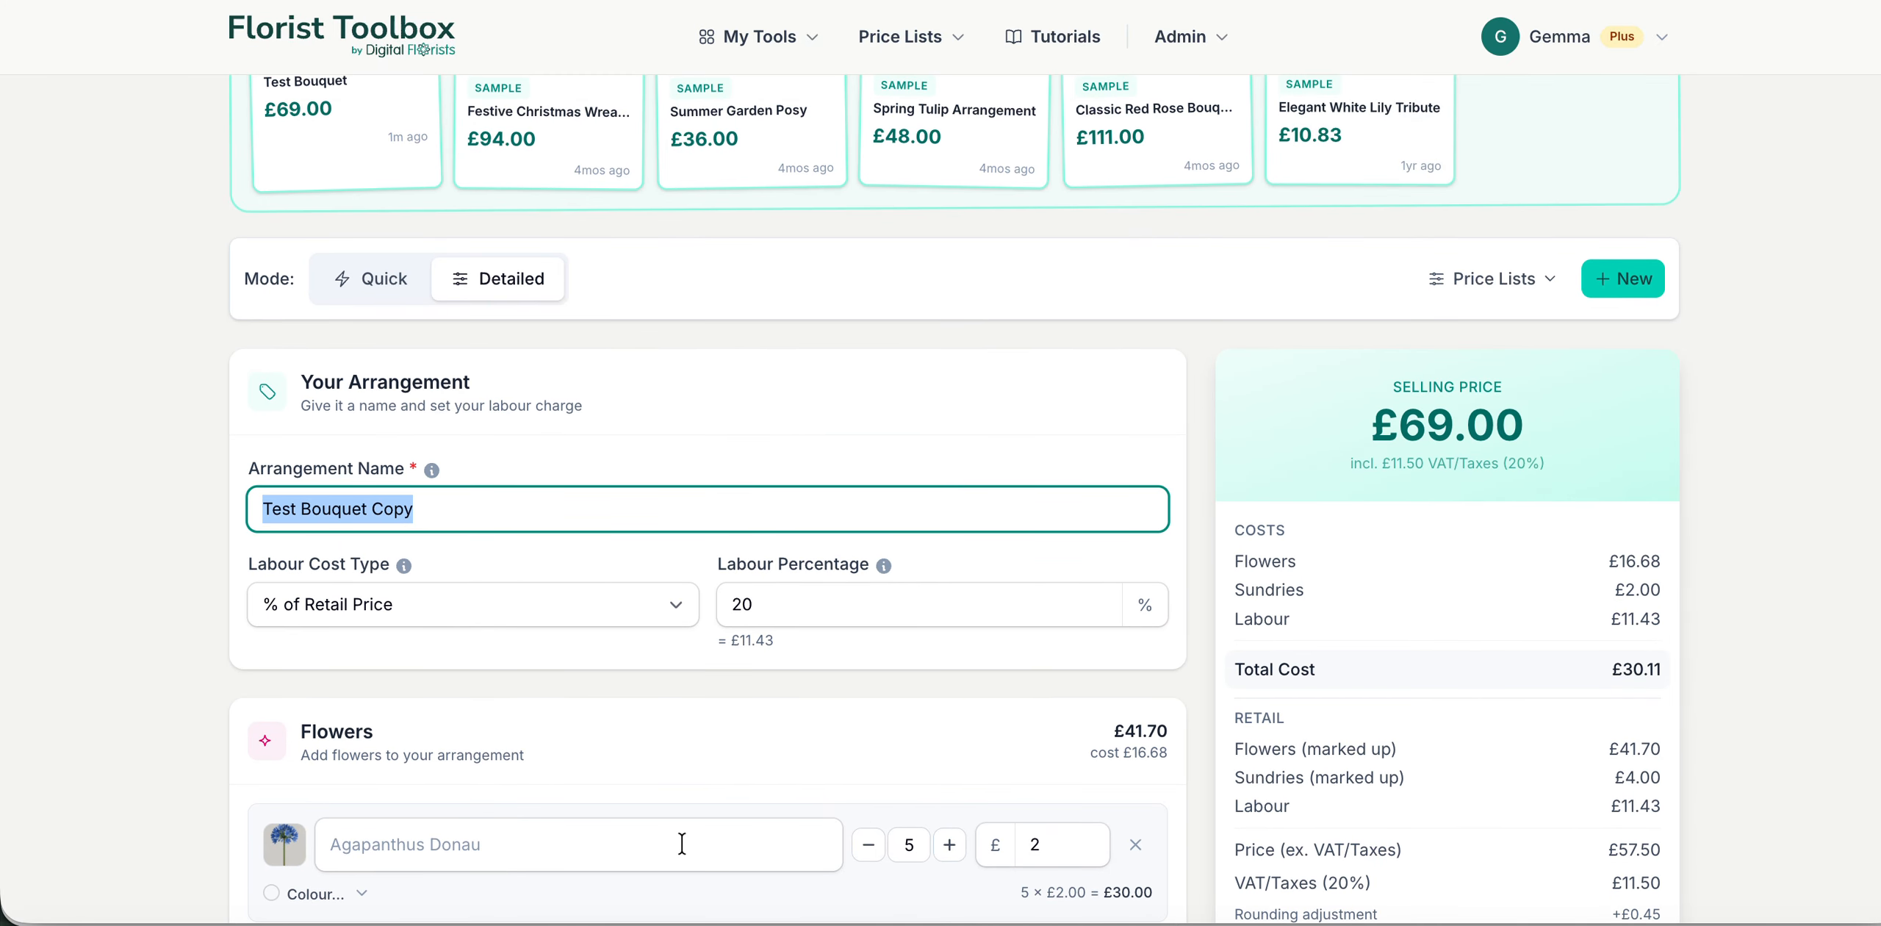
Step: Rename the duplicated arrangement to Test Bouquet Copy Large
scroll(649, 694, "down", 1)
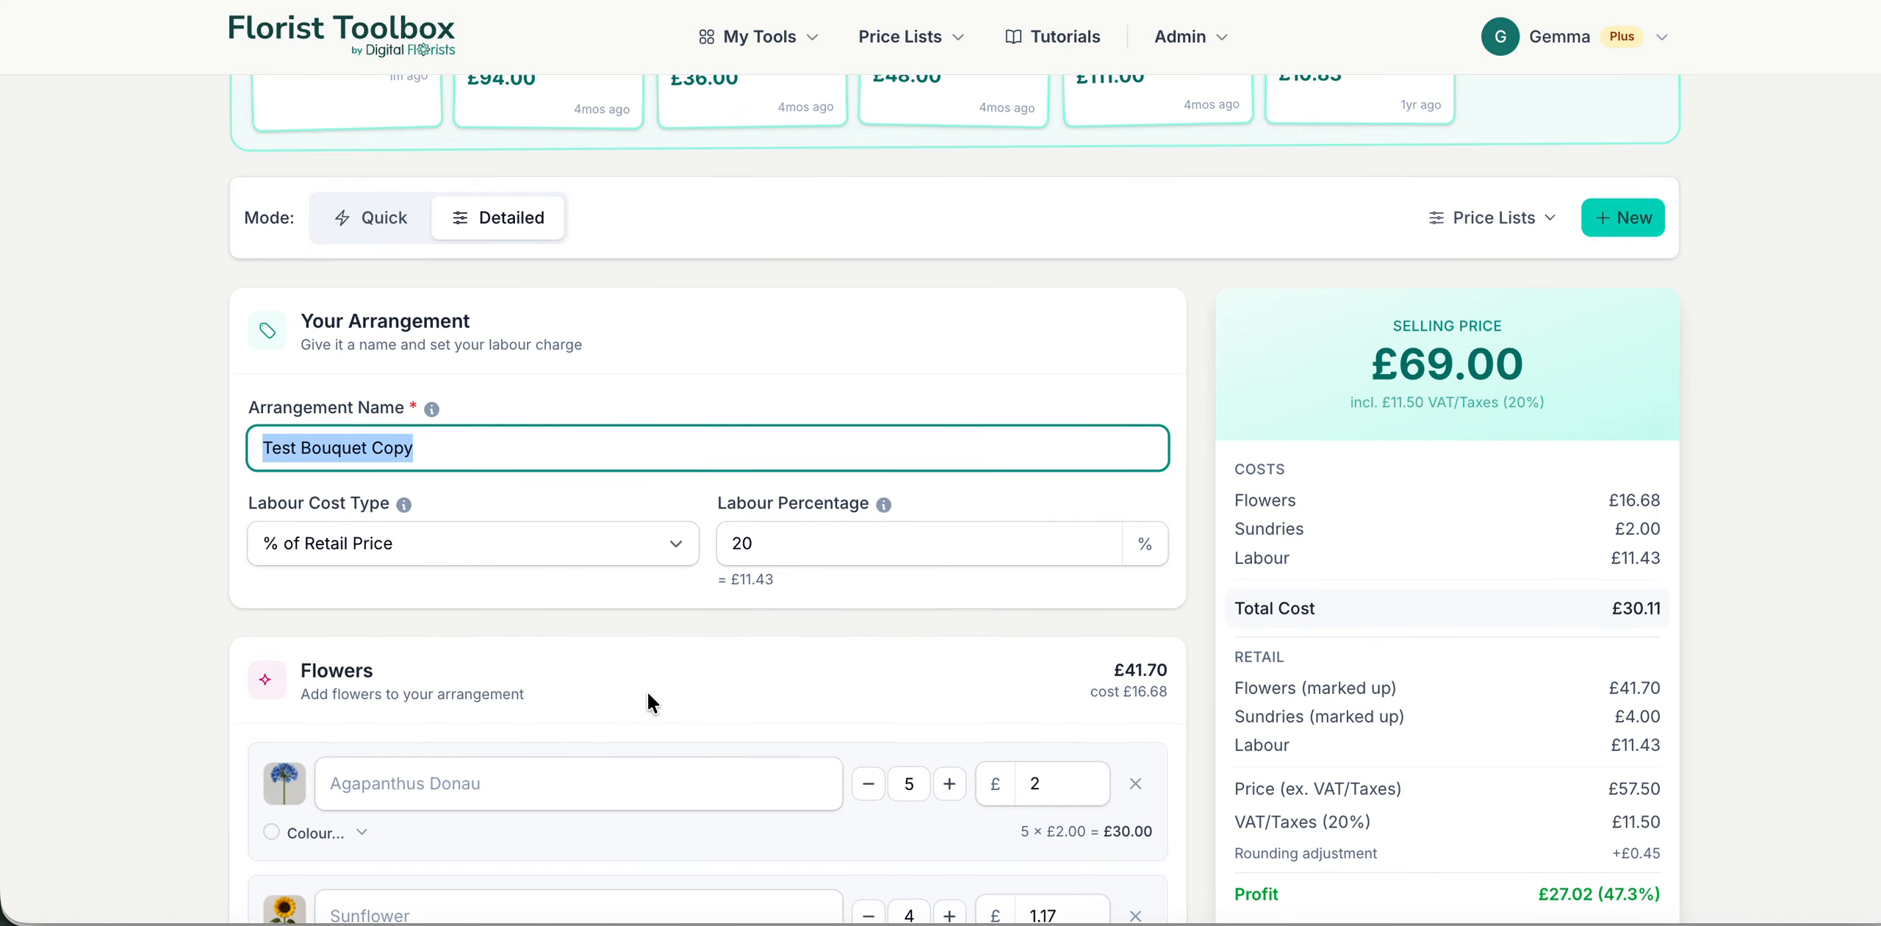
left_click(517, 459)
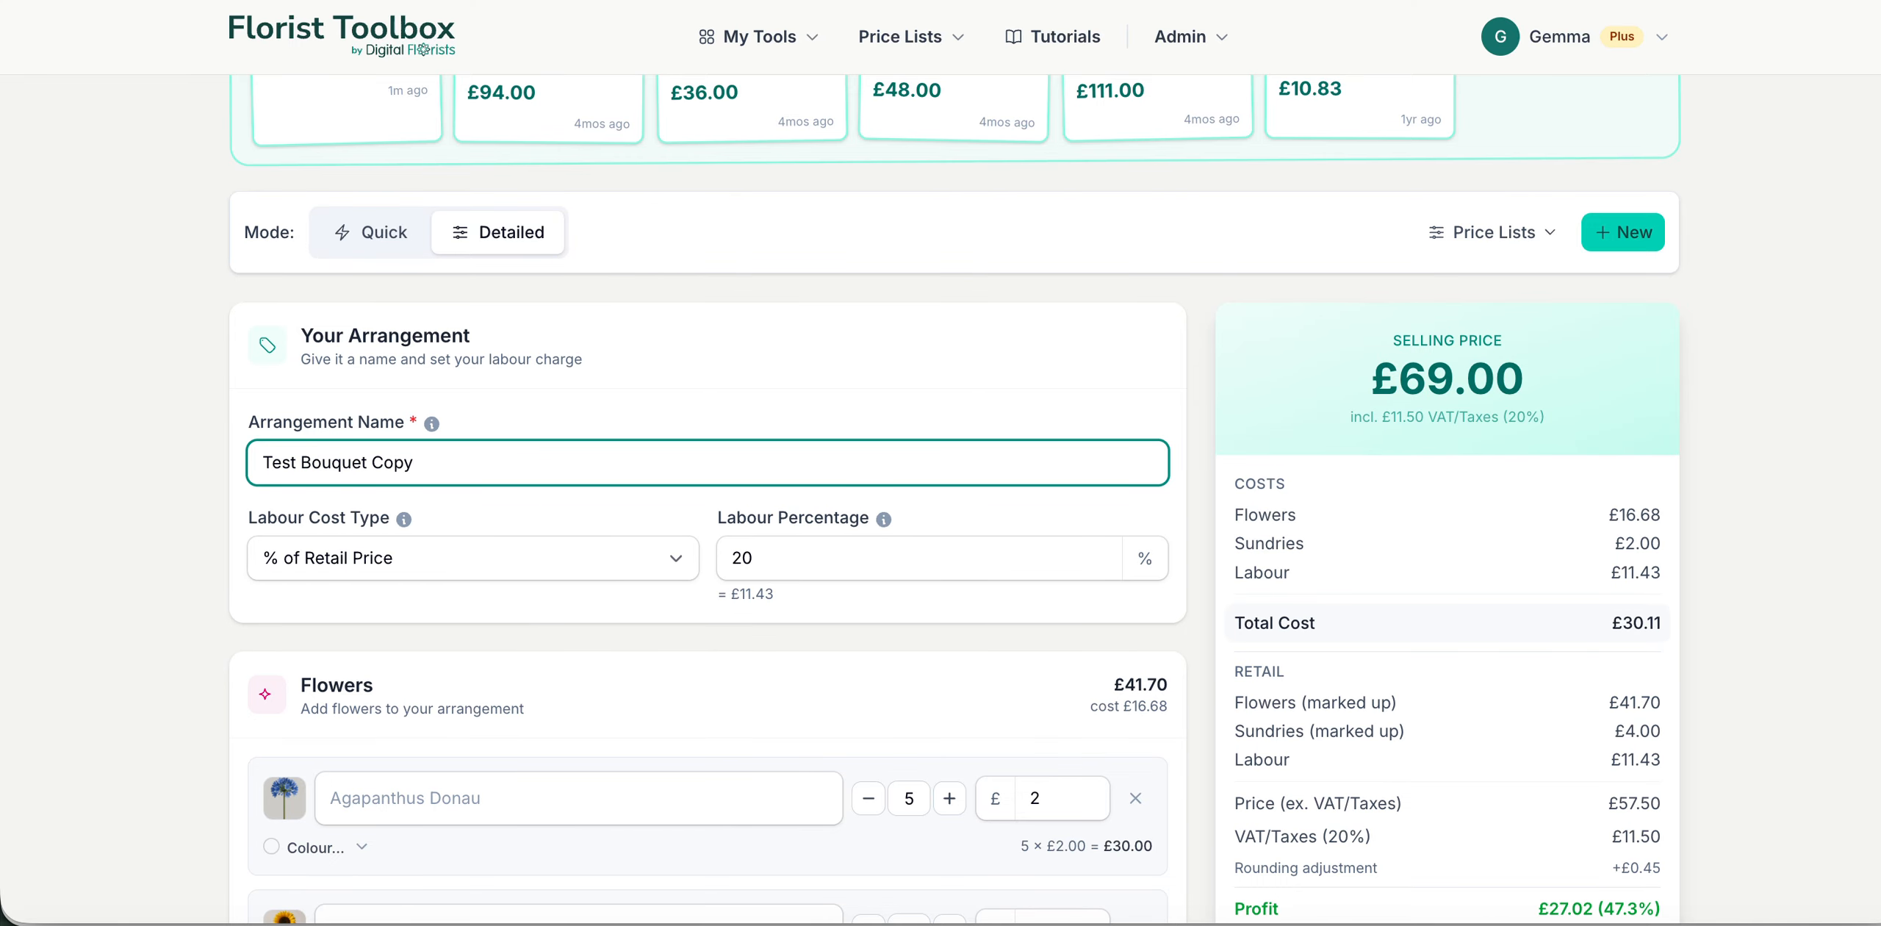
type("Large")
left_click(583, 588)
Step: Review the copied arrangement's flowers, sundries and pricing options, along with the list of saved arrangements
scroll(574, 685, "down", 3)
scroll(573, 685, "down", 3)
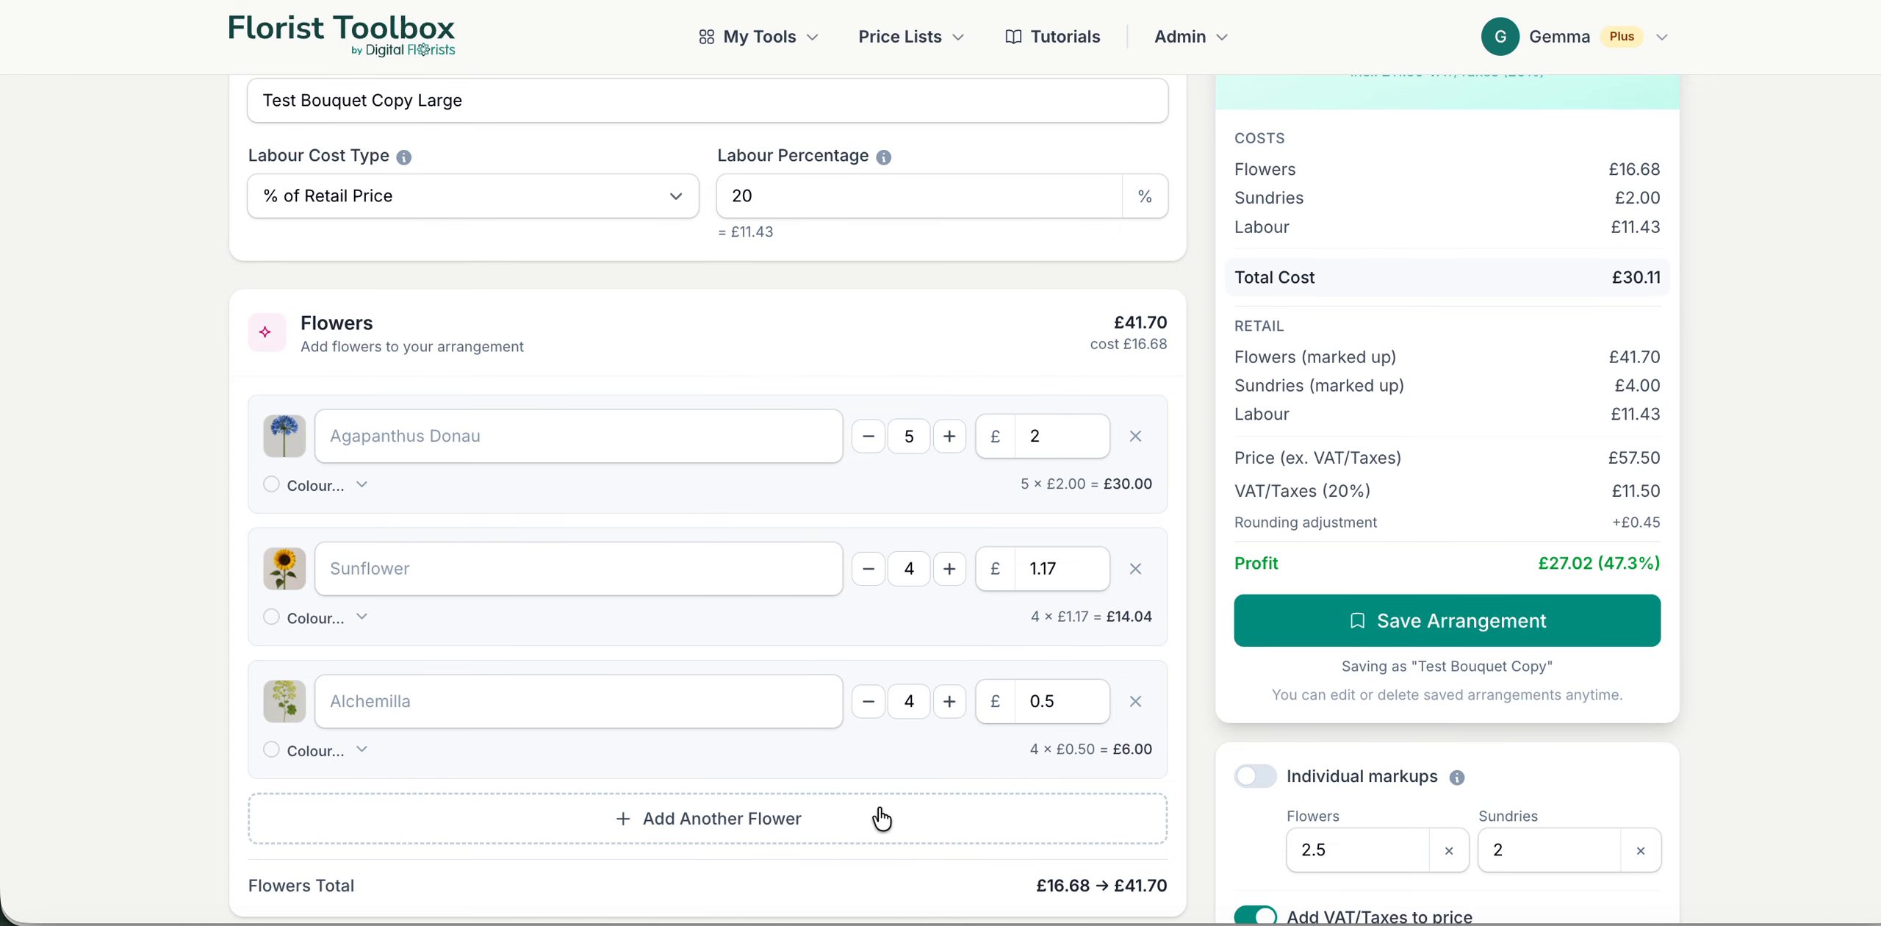
scroll(1168, 800, "down", 5)
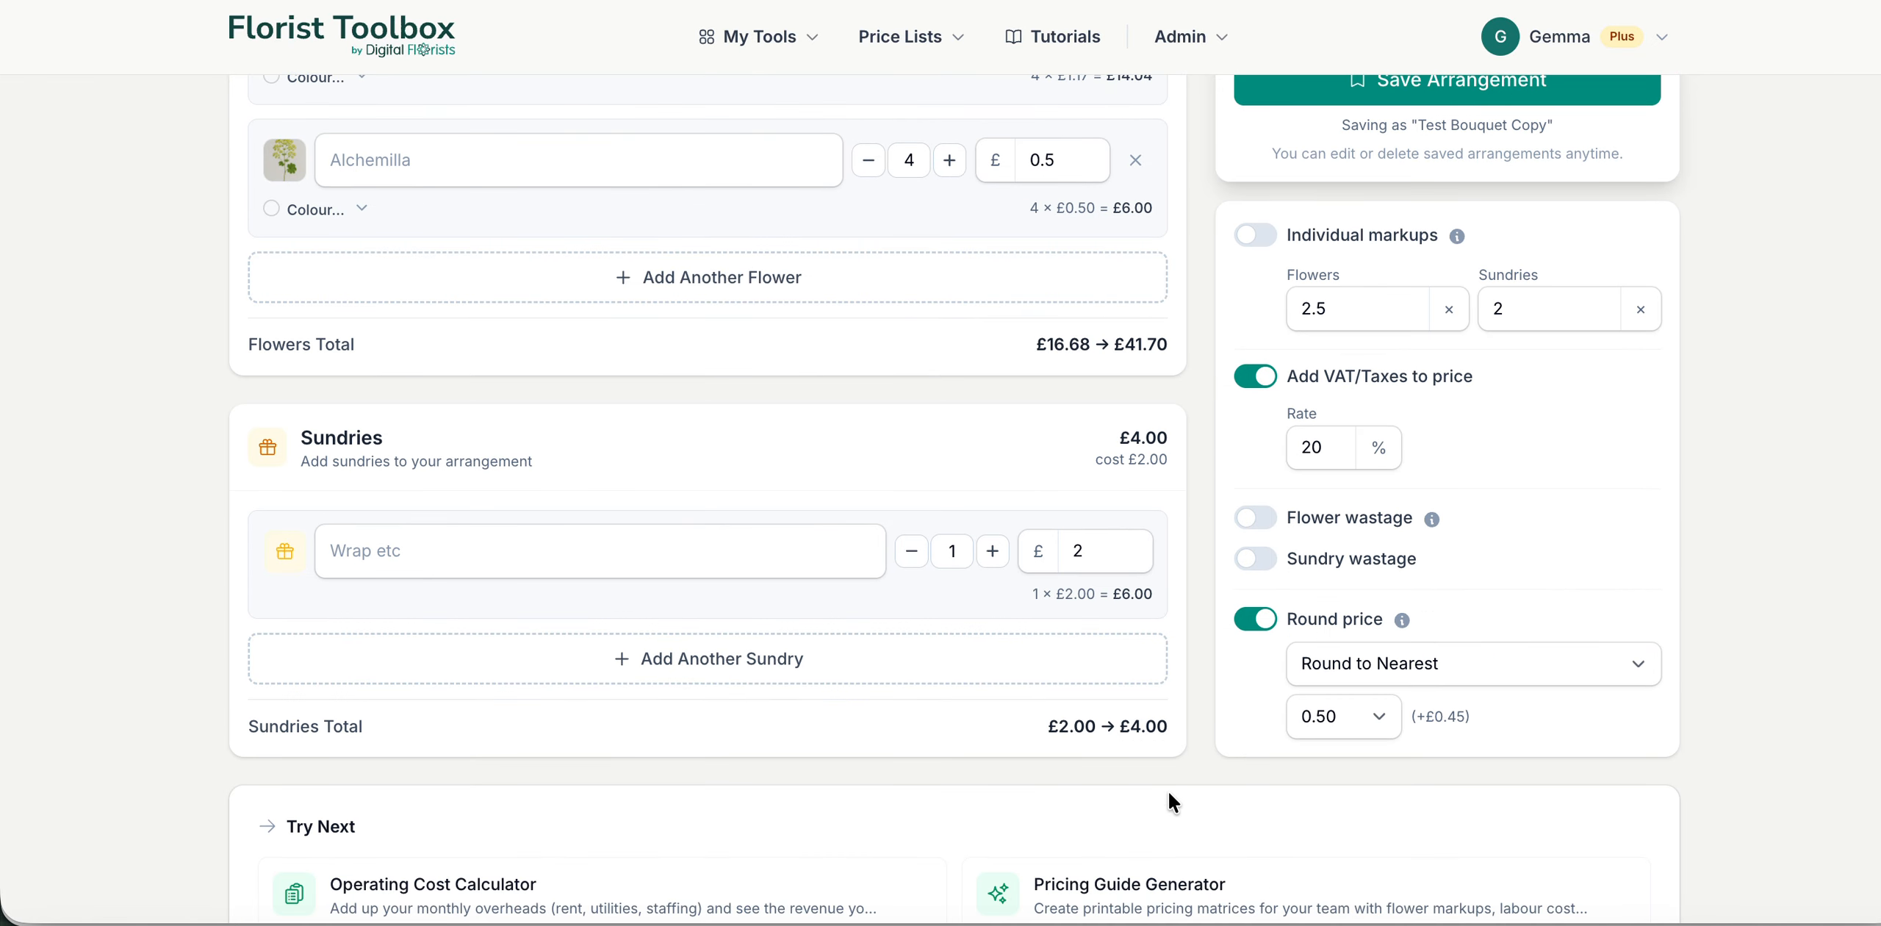
scroll(1168, 792, "down", 1)
scroll(1012, 563, "down", 1)
scroll(1013, 563, "up", 1)
scroll(1014, 569, "up", 11)
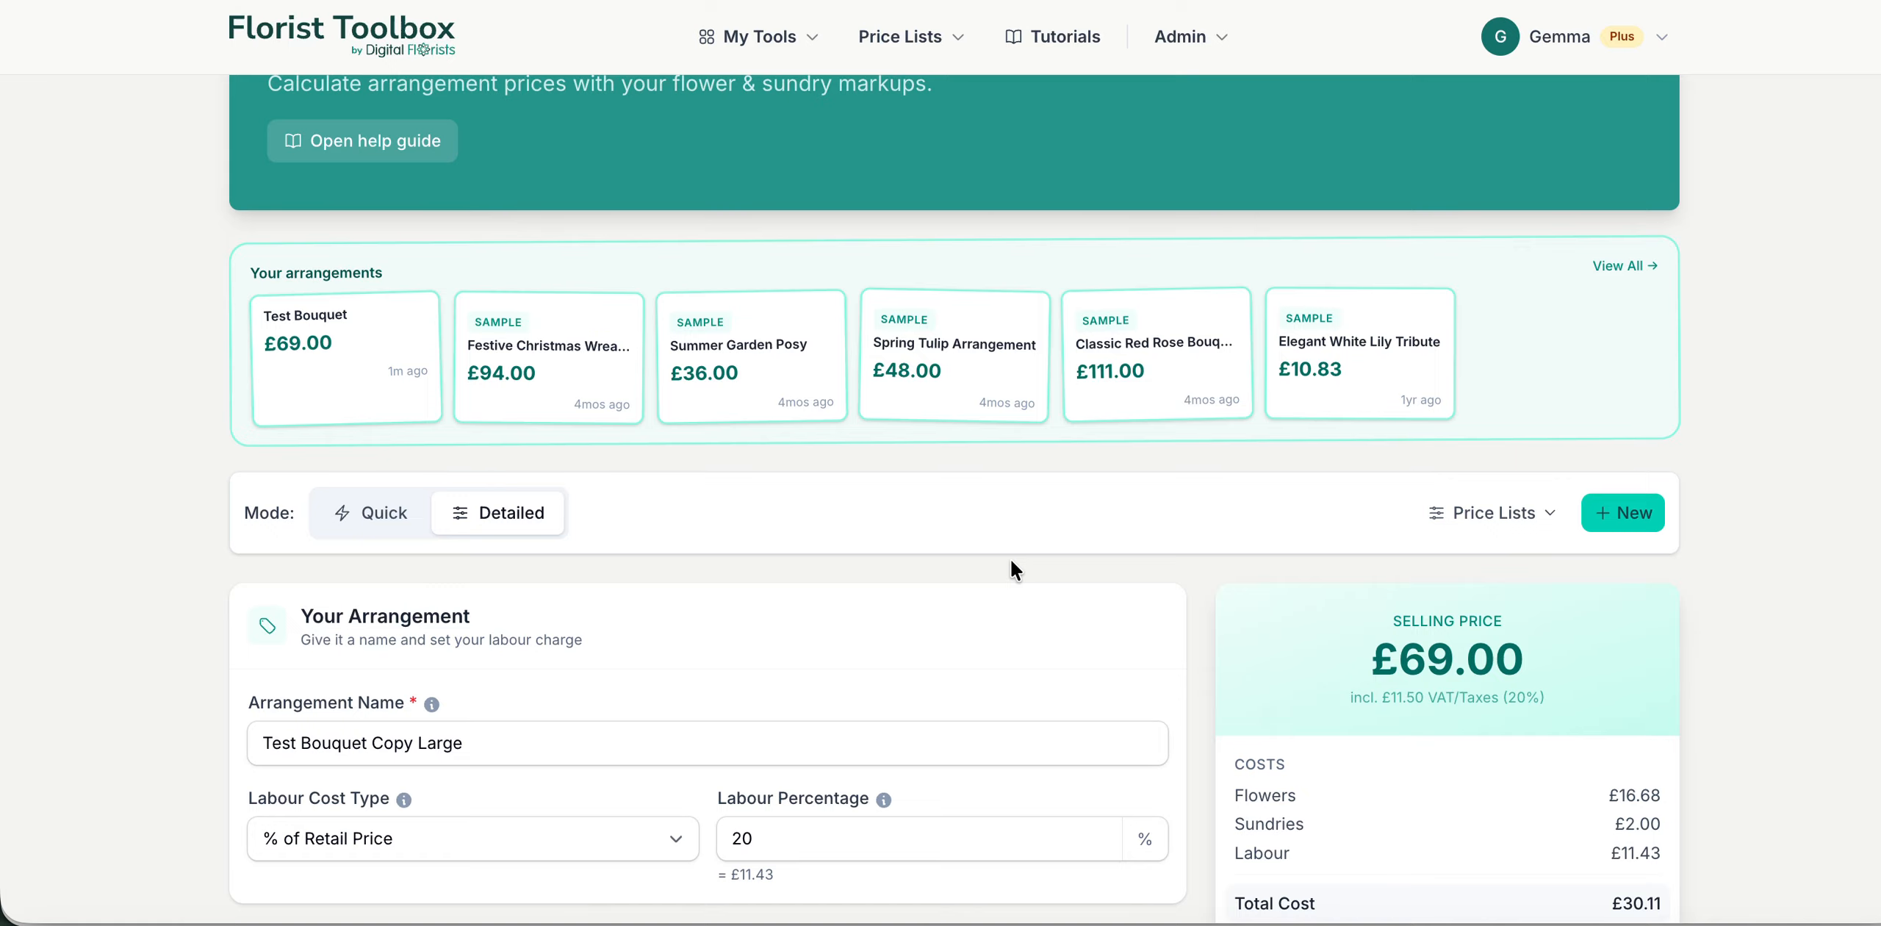
scroll(1009, 659, "down", 1)
scroll(1009, 659, "up", 3)
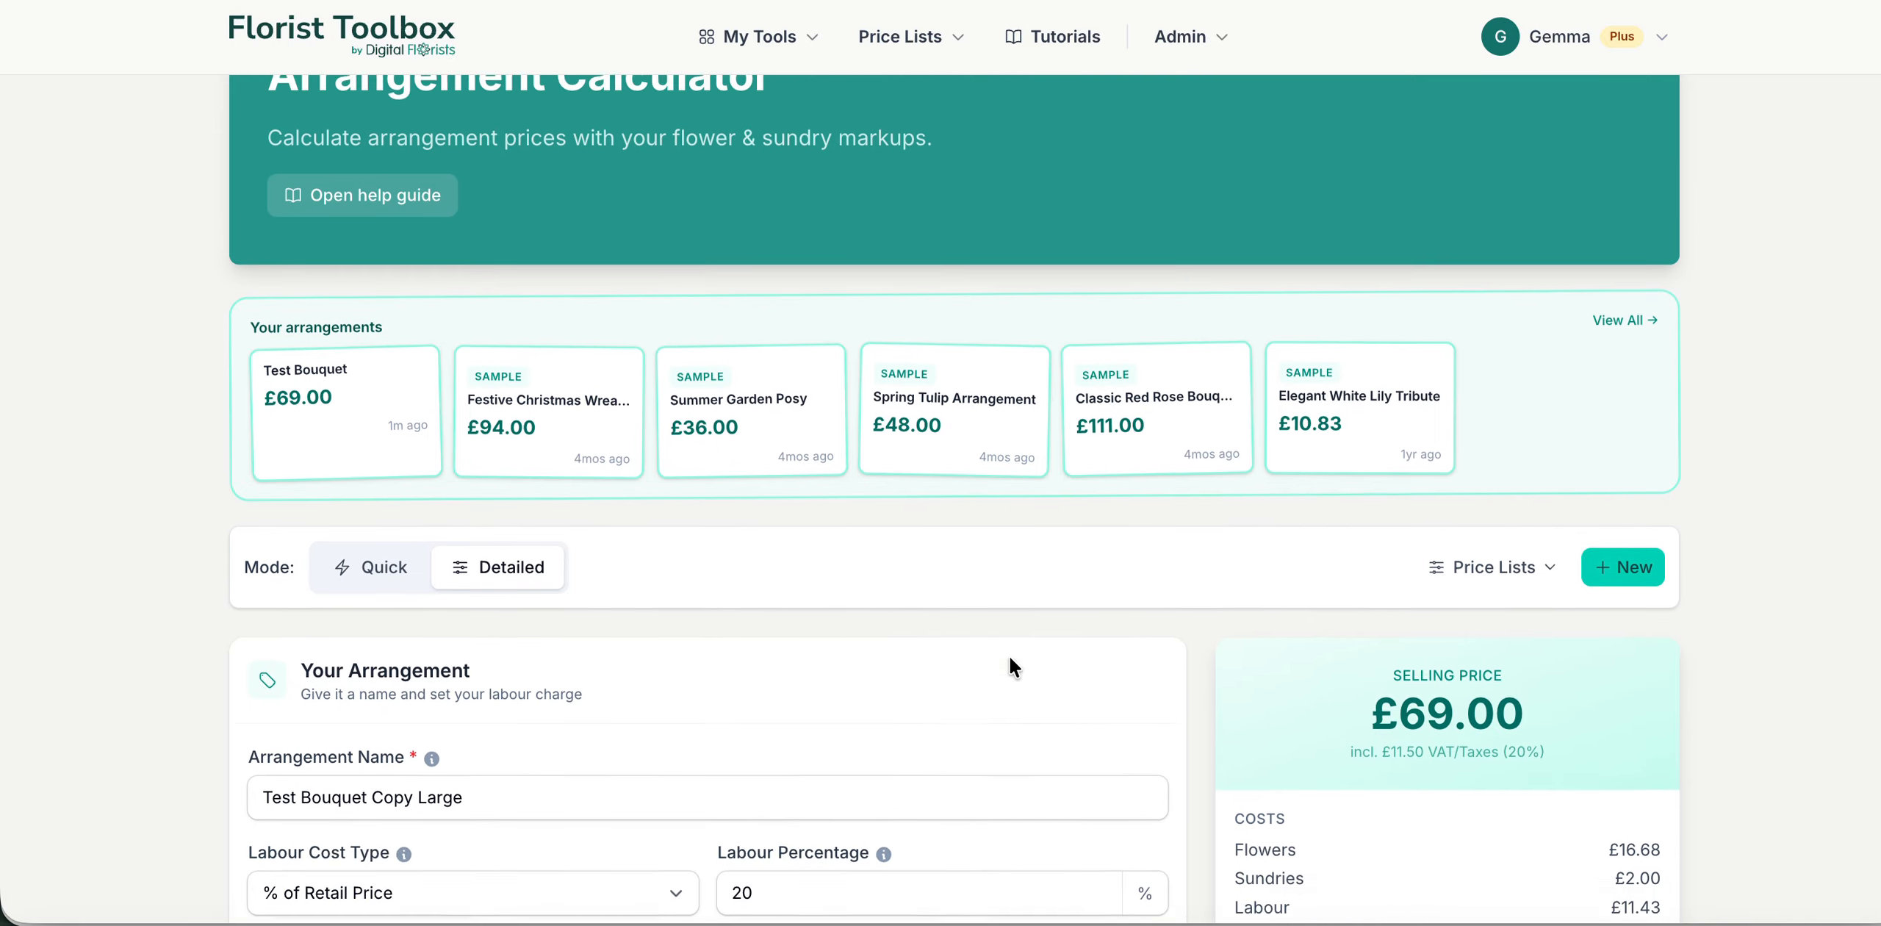